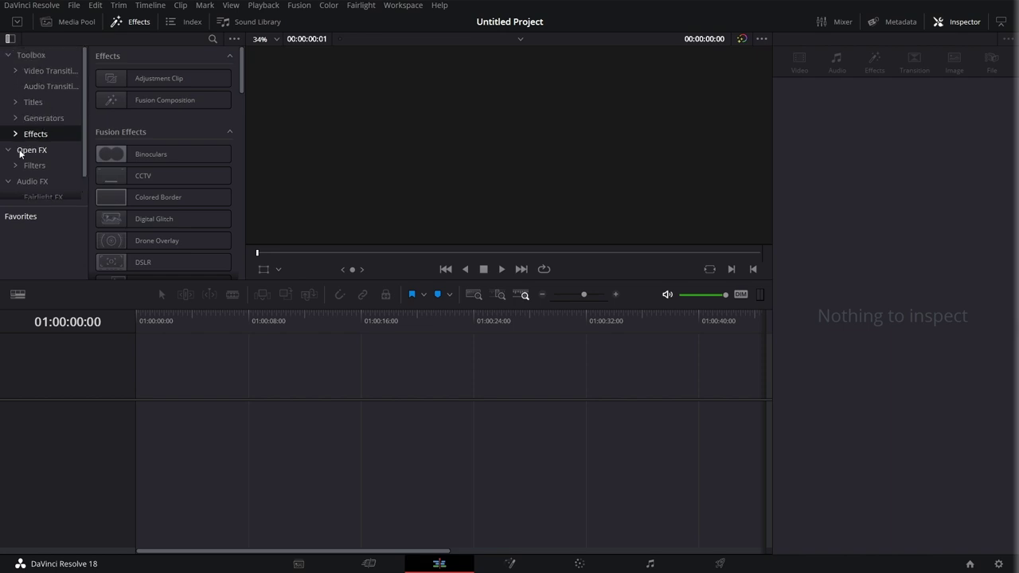
Step: Place a Fusion Composition on V1, set its duration to 00:00:10:00, and open it on the Fusion page
left_click_drag(180, 102, 196, 441)
left_click(215, 440)
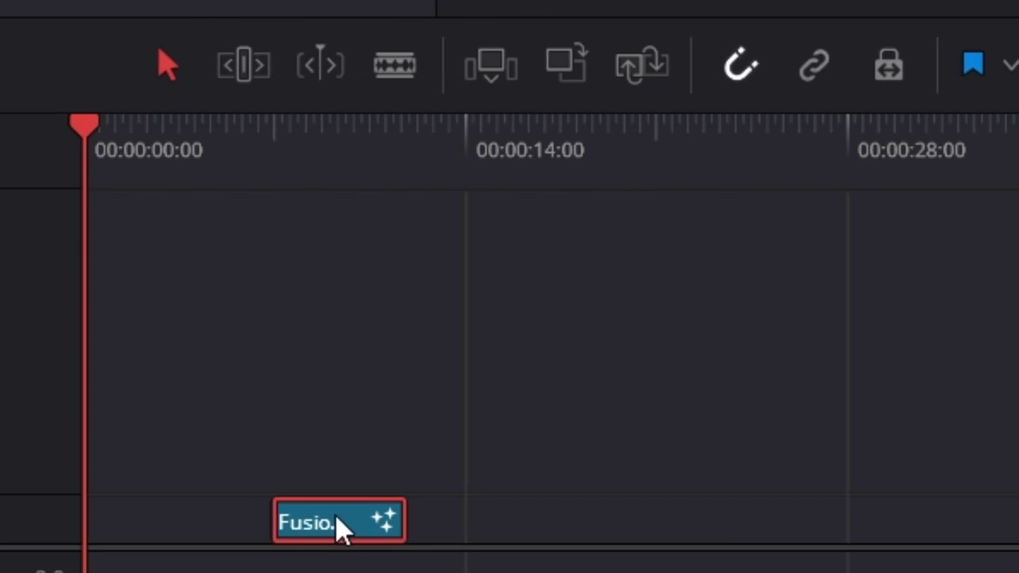
key("ctrl+d")
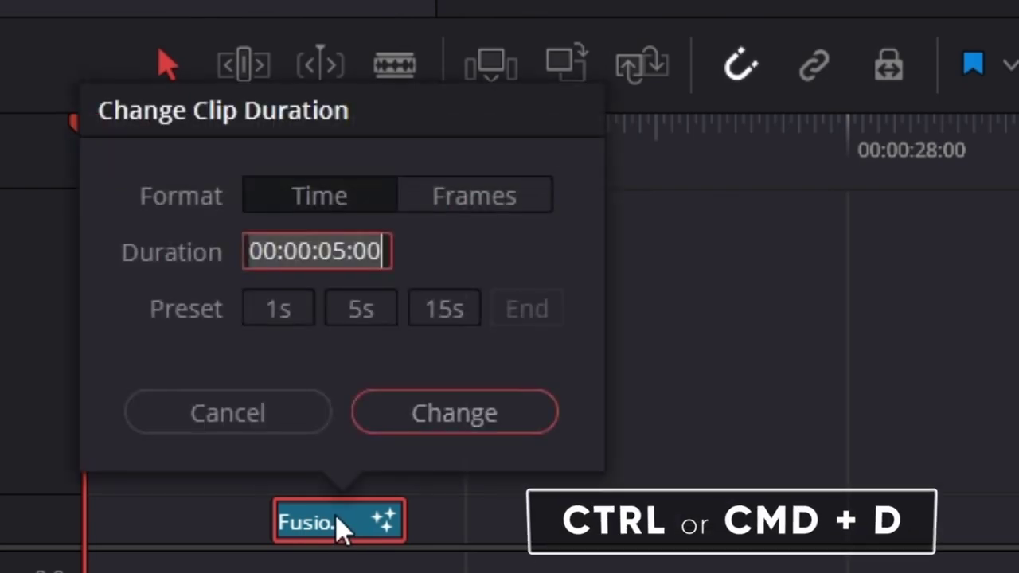
double_click(326, 263)
type("10")
left_click(514, 415)
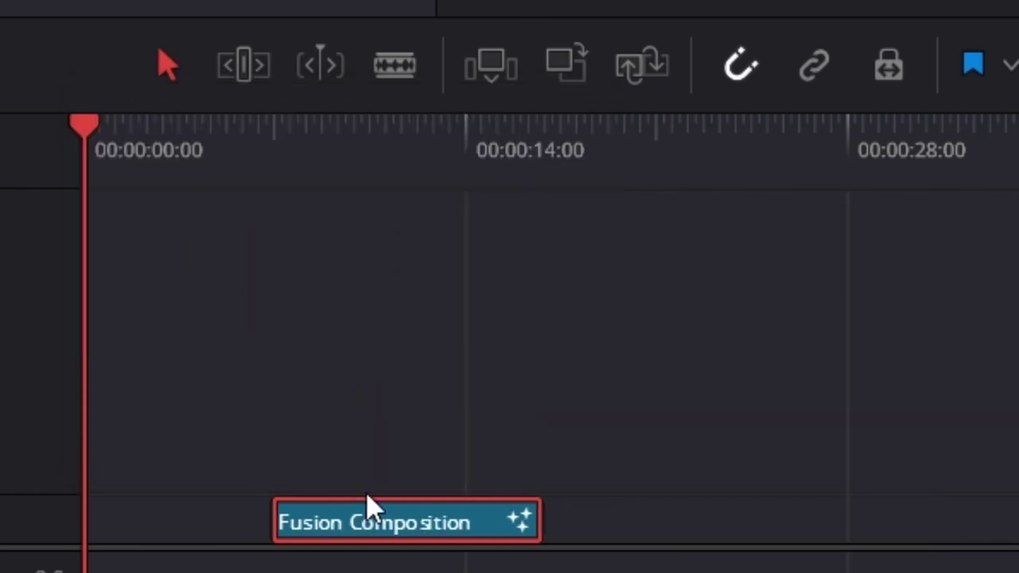
right_click(412, 516)
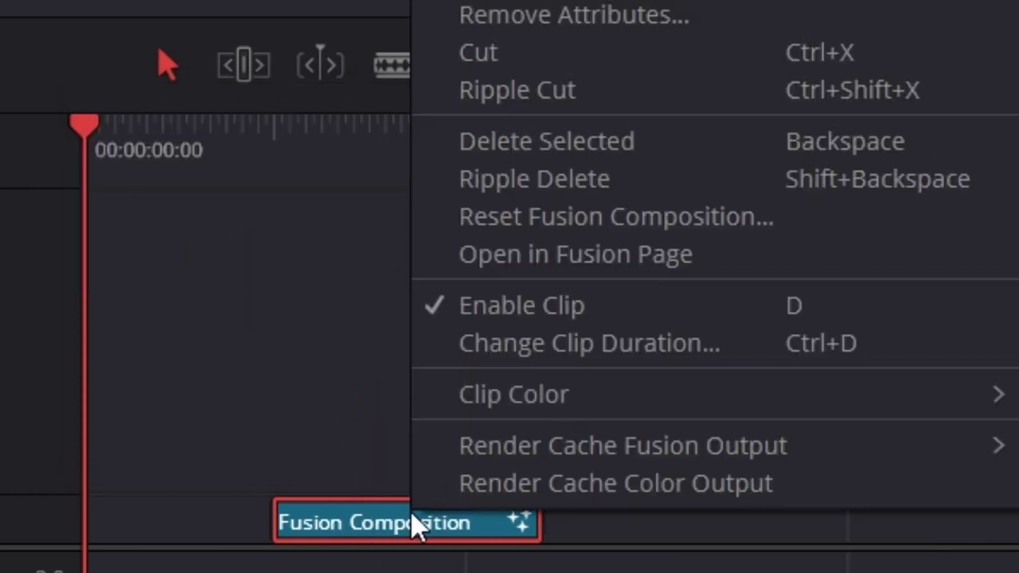
left_click(617, 269)
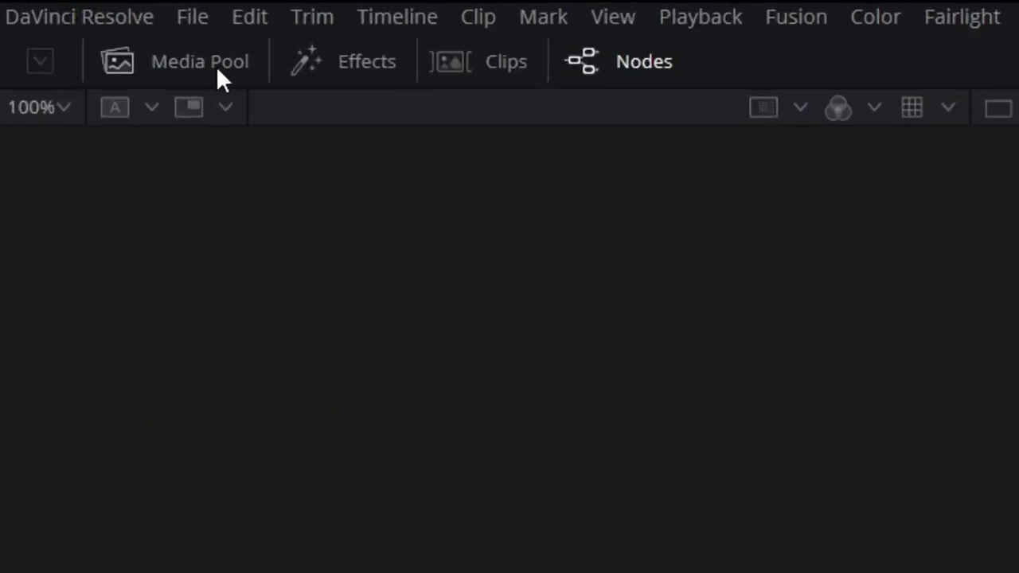
Step: Add the wallpaper and logo images as MediaIn nodes, view them in viewers 1 and 2, with the logo above
left_click(83, 23)
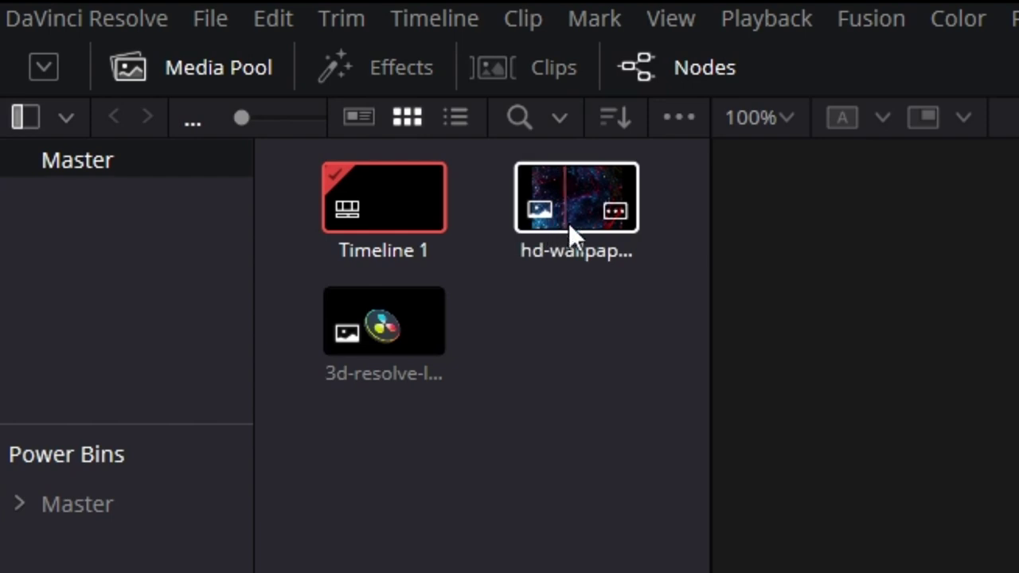
left_click_drag(577, 211, 269, 572)
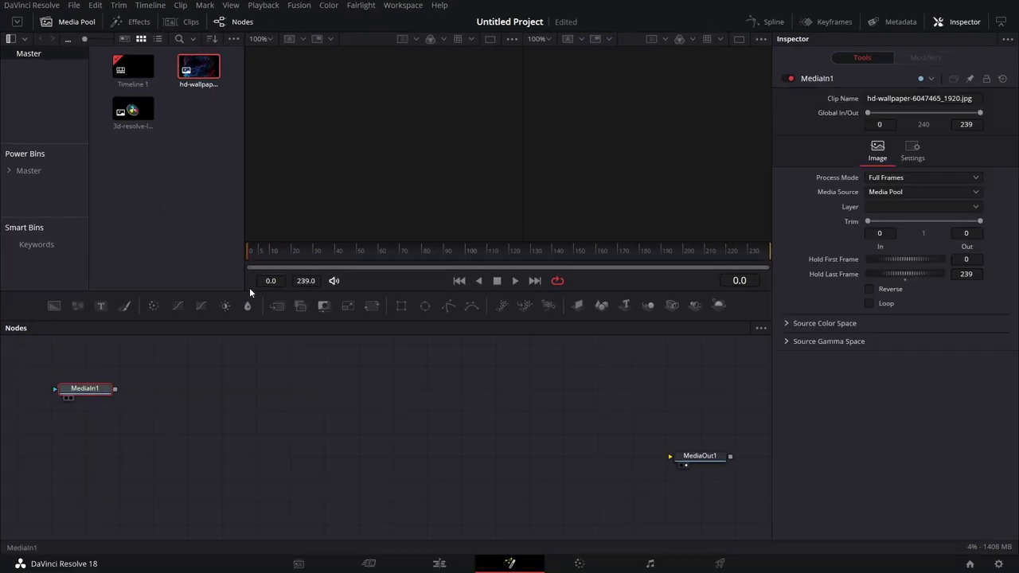
key("1")
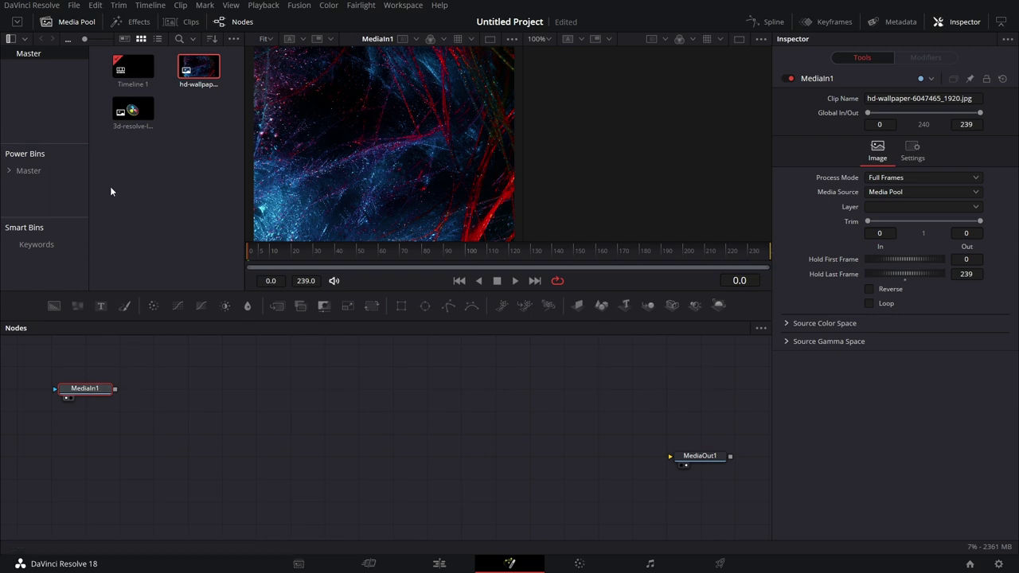
left_click_drag(131, 120, 255, 344)
key("2")
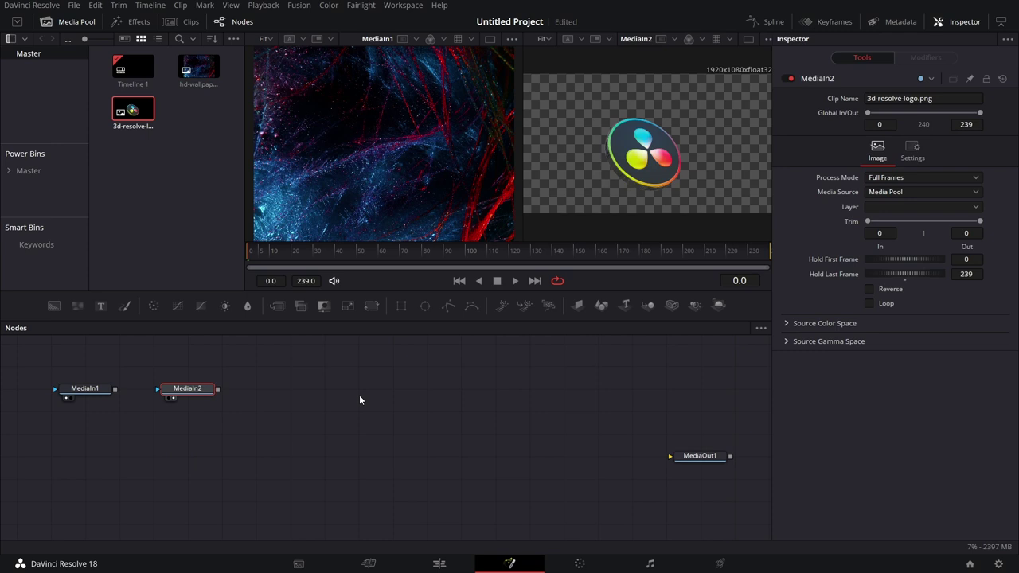
left_click_drag(185, 390, 81, 376)
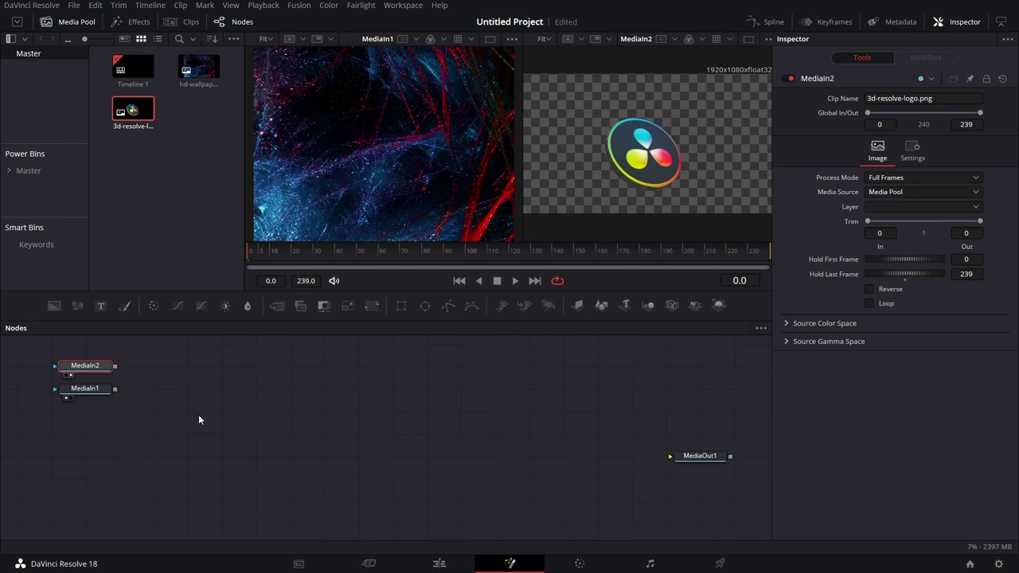
Step: Rename the logo node to LOGO and the wallpaper node to BACK
right_click(91, 367)
left_click(142, 264)
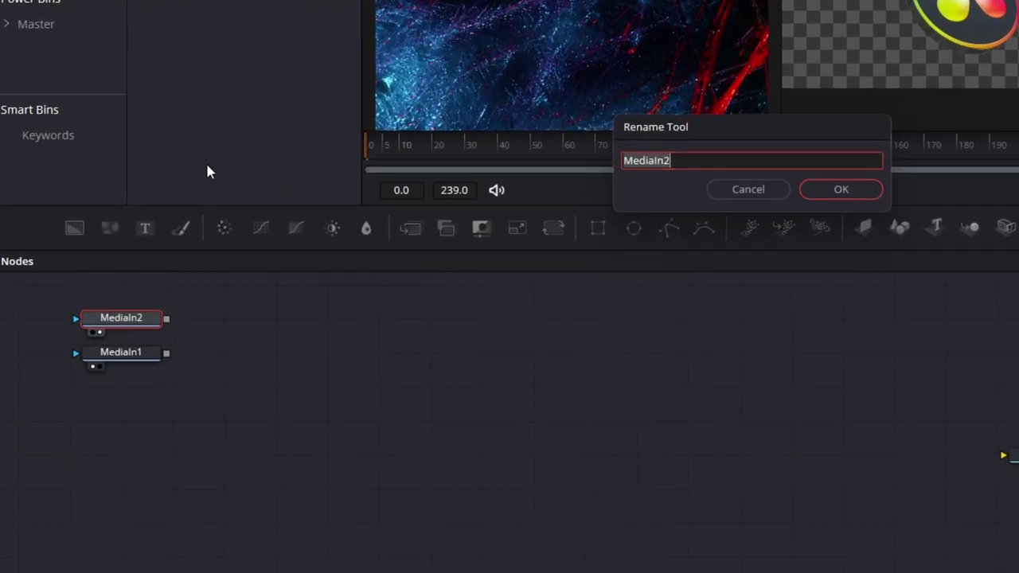
type("LOGO")
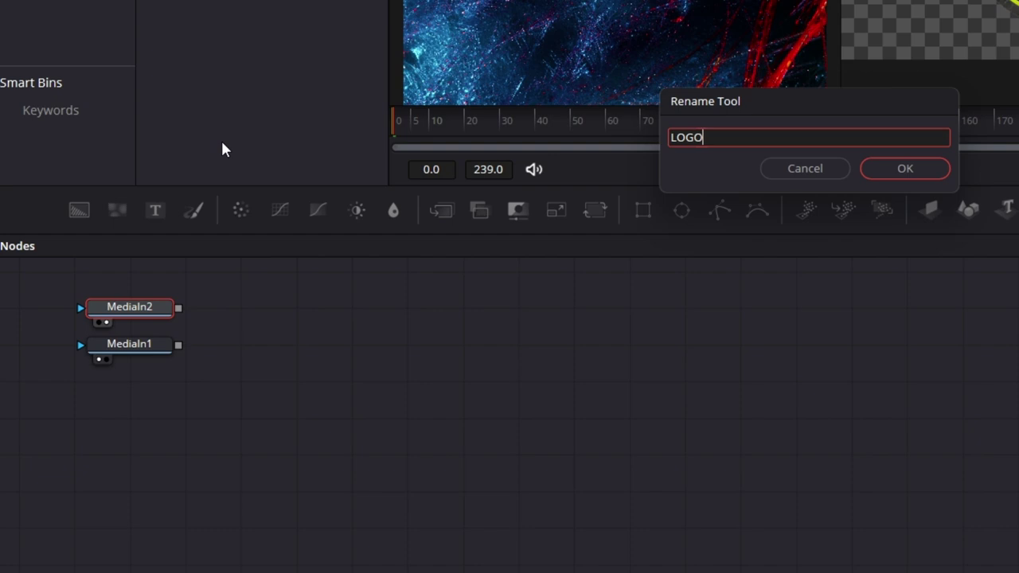
key("Return")
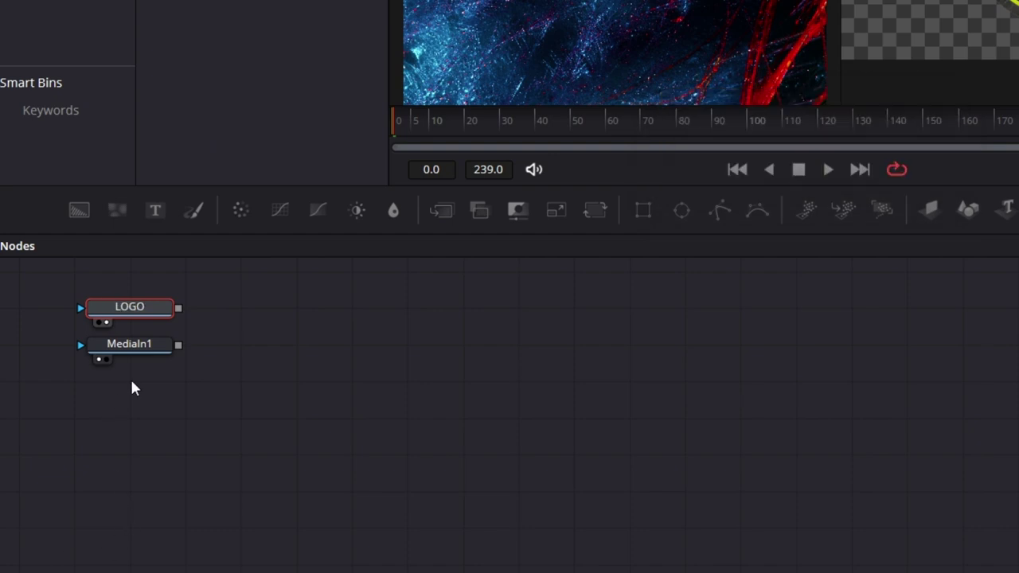
left_click(148, 349)
right_click(144, 343)
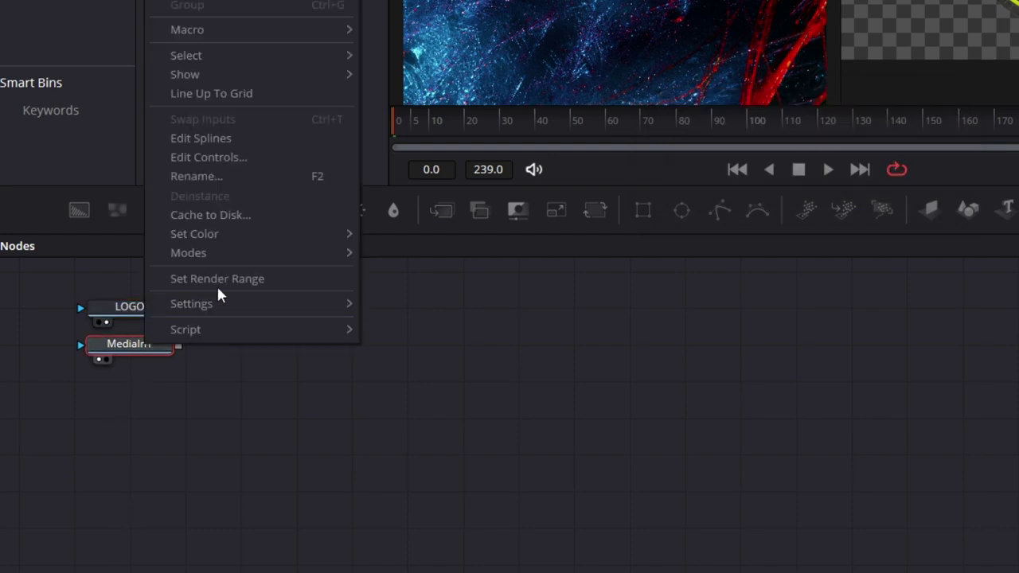
left_click(239, 177)
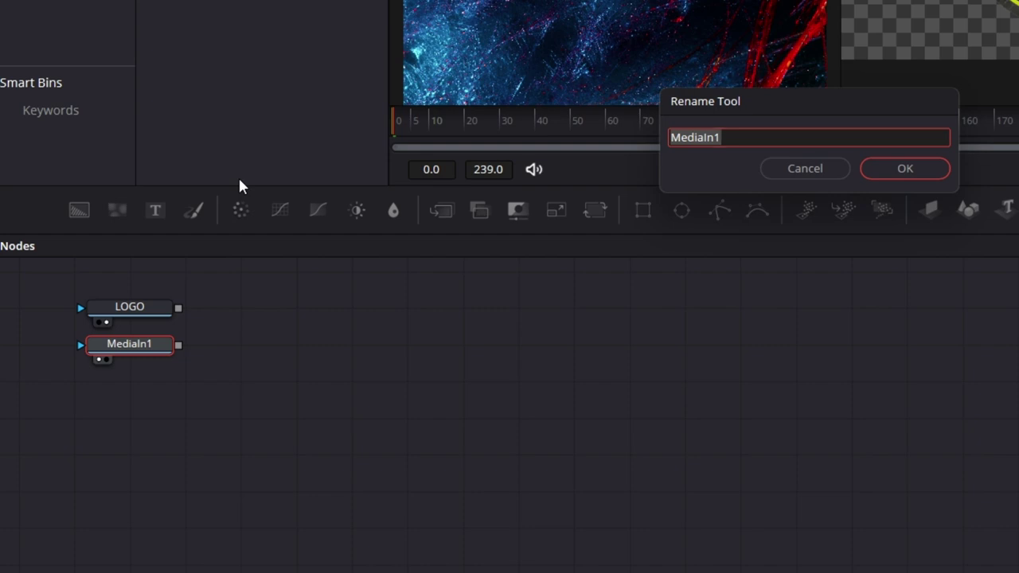
type("BACK")
key("Return")
Step: Feed BACK into a new Resize node and move LOGO above Resize1
left_click_drag(206, 401, 223, 443)
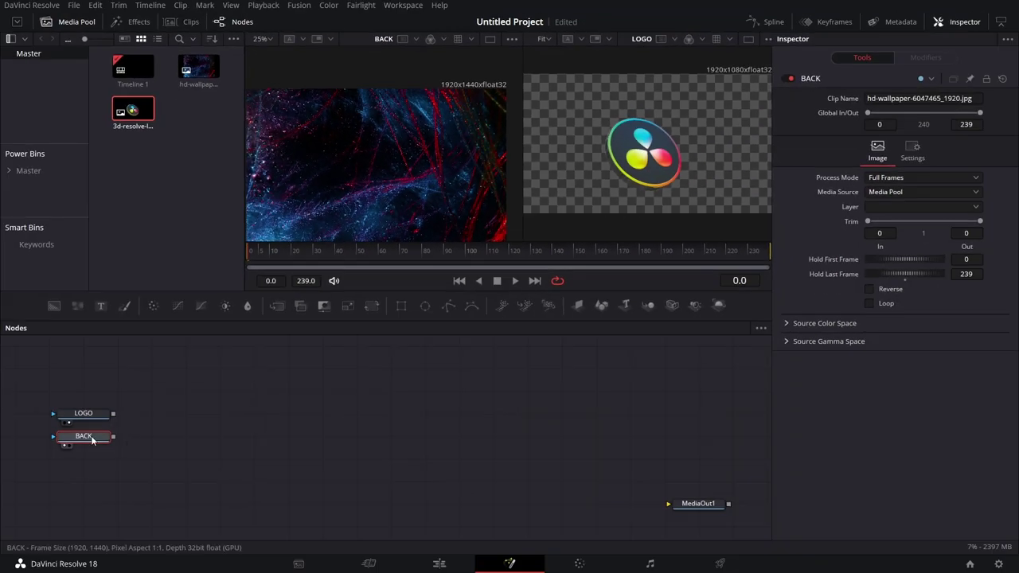
key("shift+space")
type("RESI")
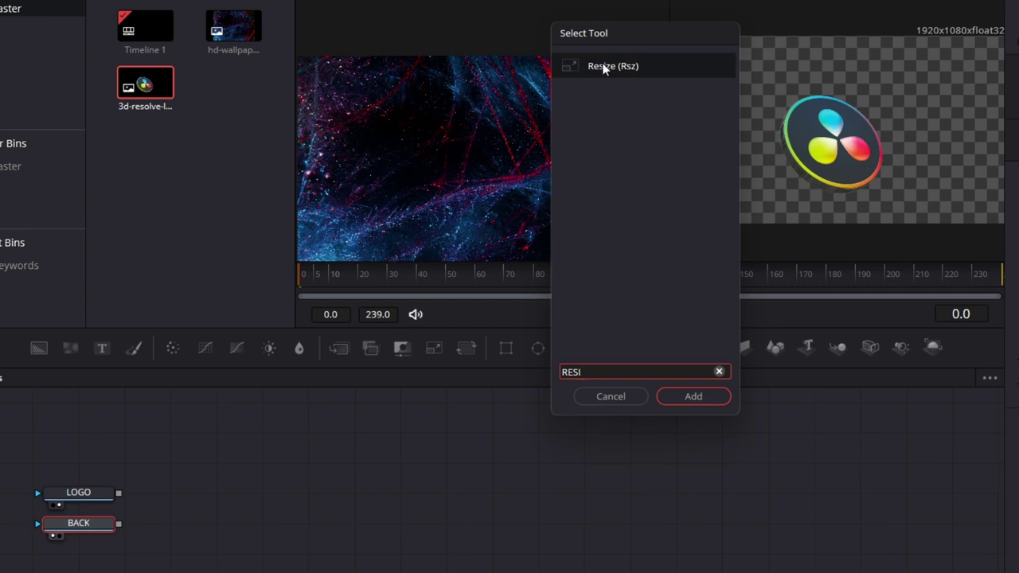
left_click(705, 397)
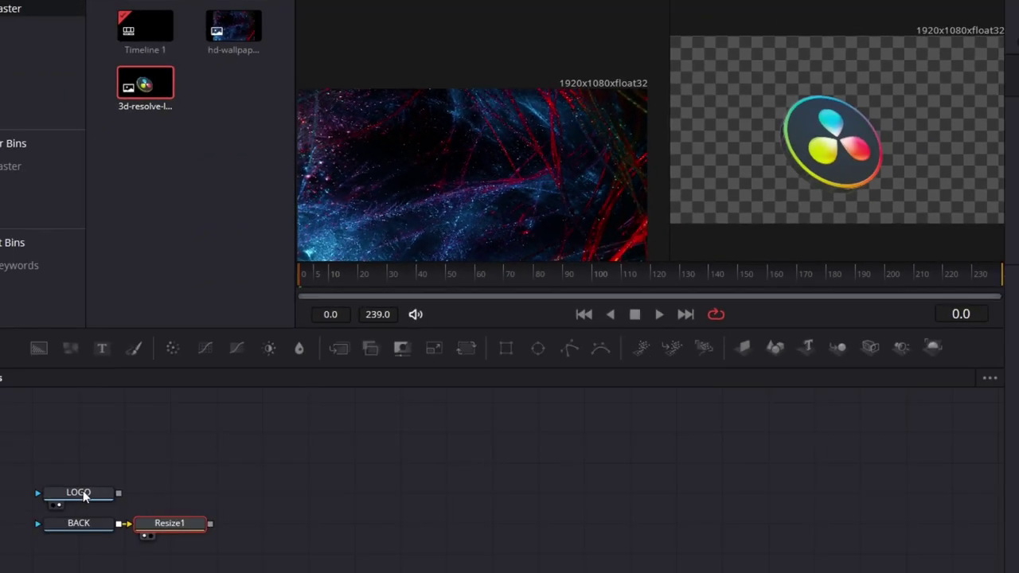
left_click_drag(83, 491, 169, 490)
Step: Add a Text node reading RESOLVE in Unsteady Oversteer at size 0.15, placed below Resize1
left_click_drag(371, 539, 347, 501)
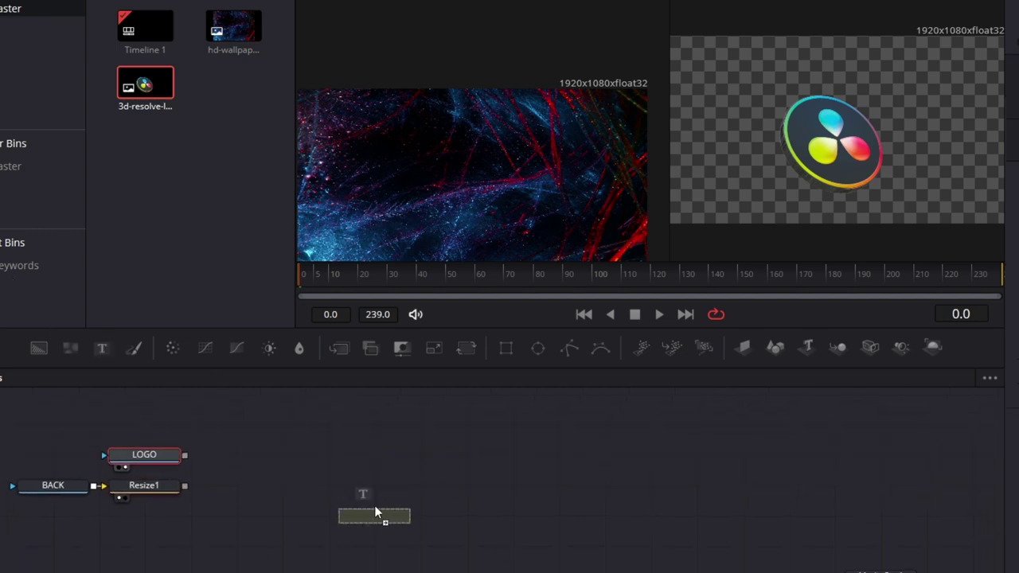
left_click_drag(316, 522, 319, 523)
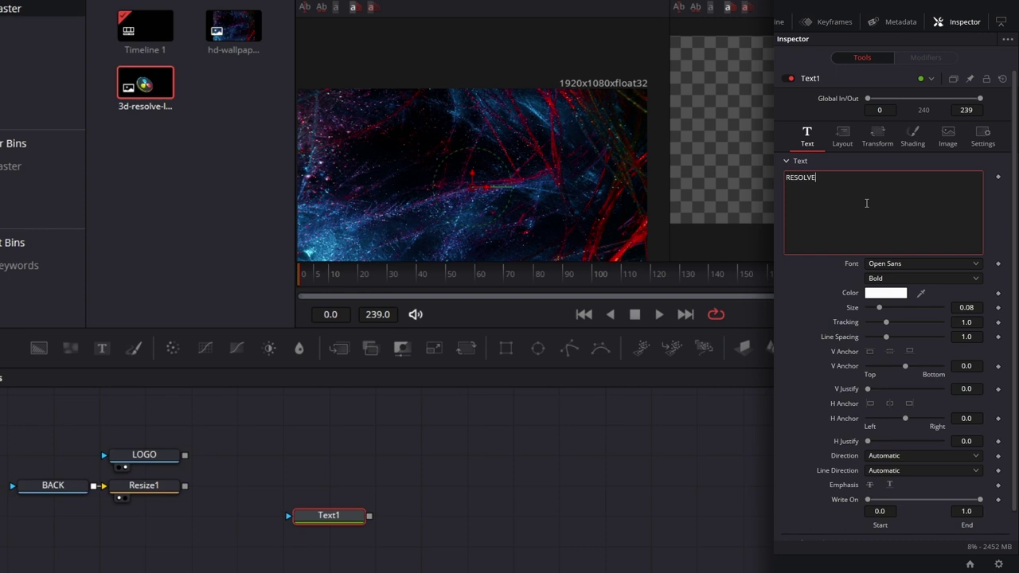
left_click(927, 265)
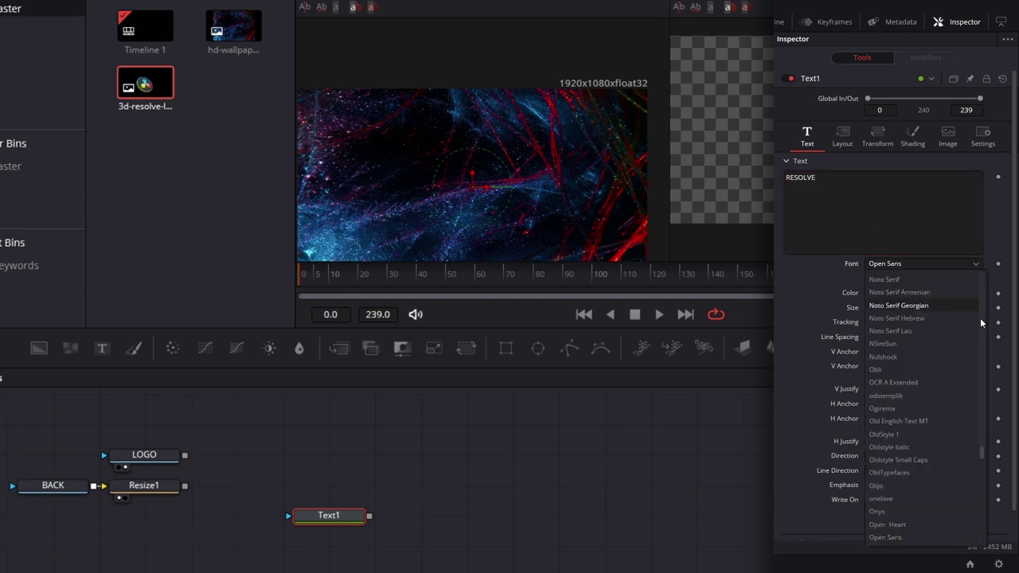
scroll(984, 458, "down", 1)
left_click_drag(984, 458, 974, 524)
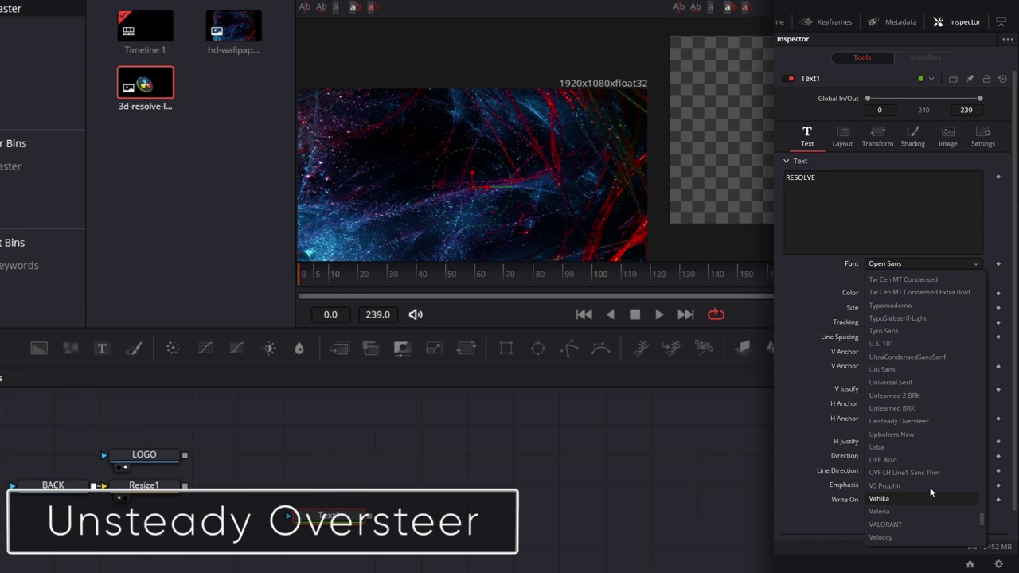
left_click(900, 422)
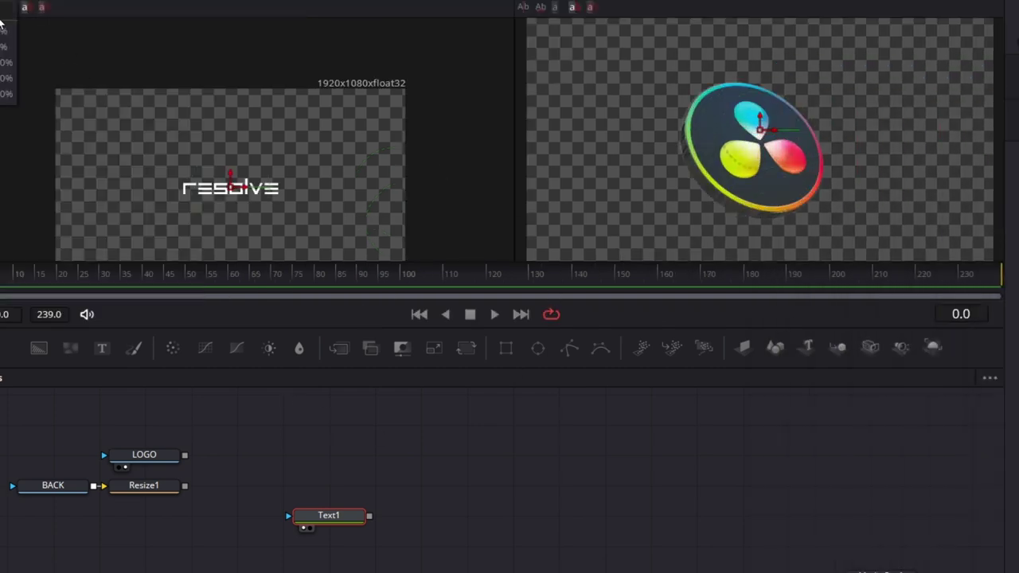
key("ctrl+f")
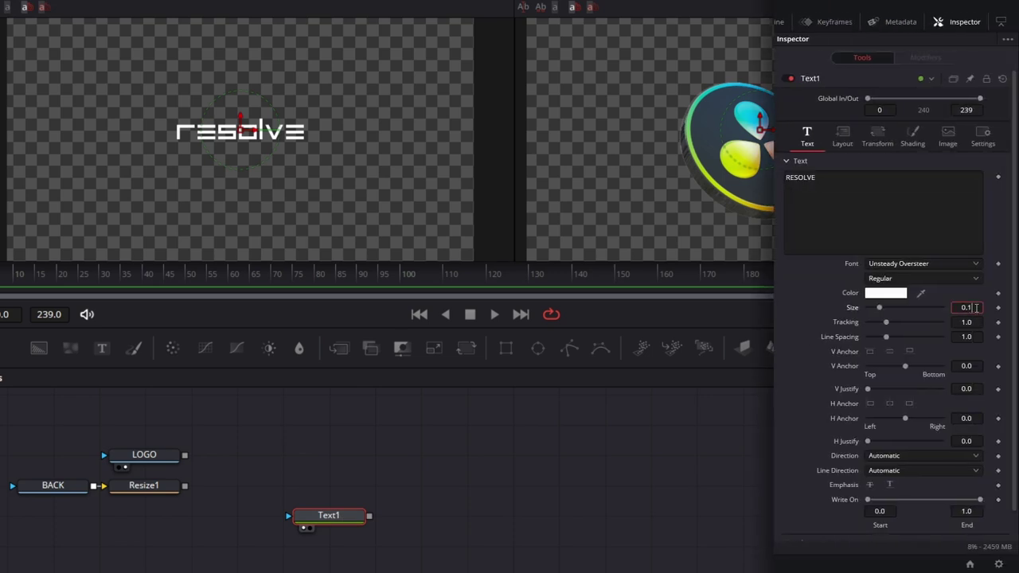
key("Tab")
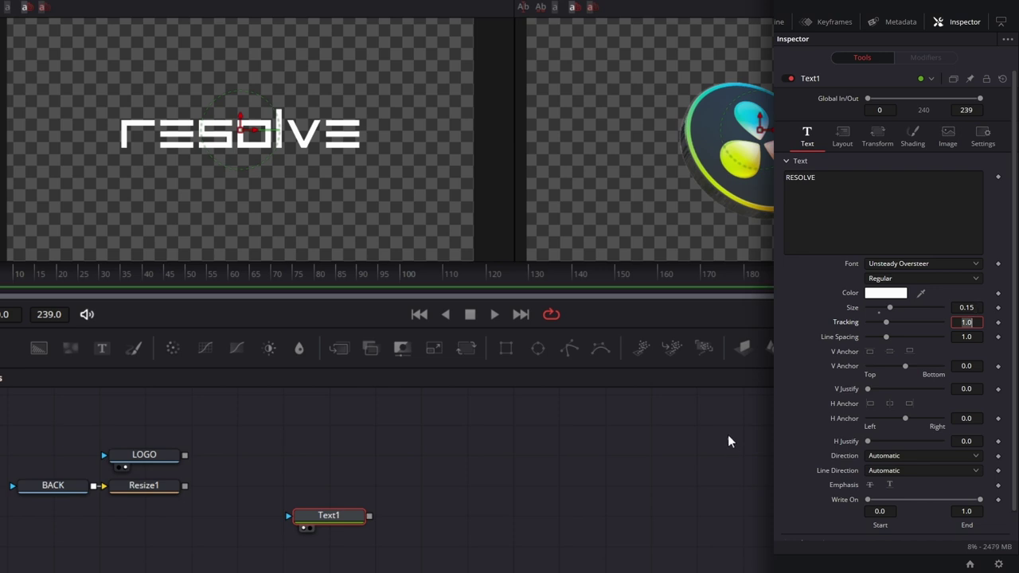
left_click_drag(320, 523, 136, 553)
left_click(446, 553)
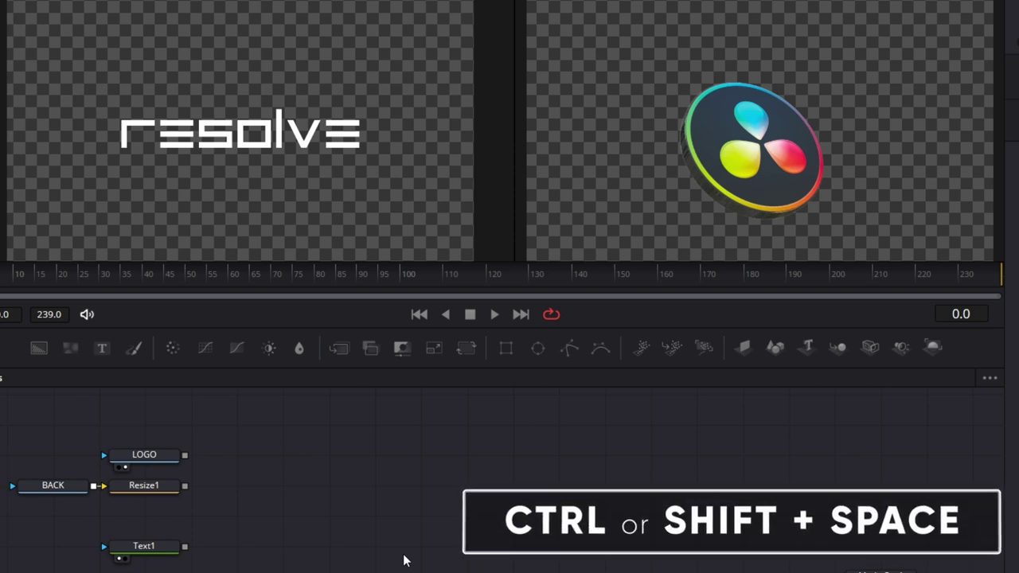
Step: Add a chain of sTraceCreate, sWriteOn and sRender nodes
key("shift+space")
type("RESI")
key("BackSpace")
key("BackSpace")
key("BackSpace")
key("BackSpace")
type("STRA")
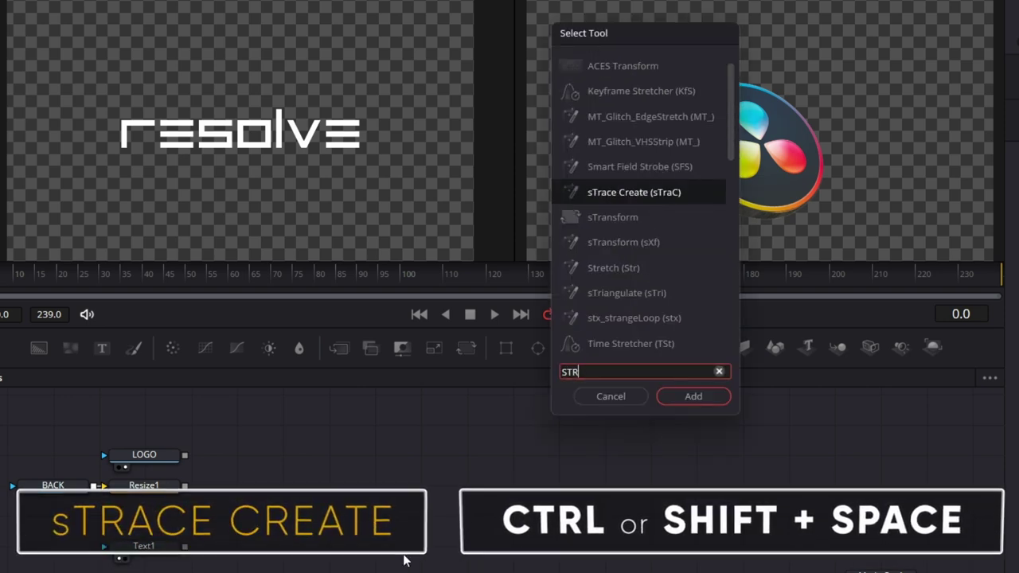
left_click(693, 397)
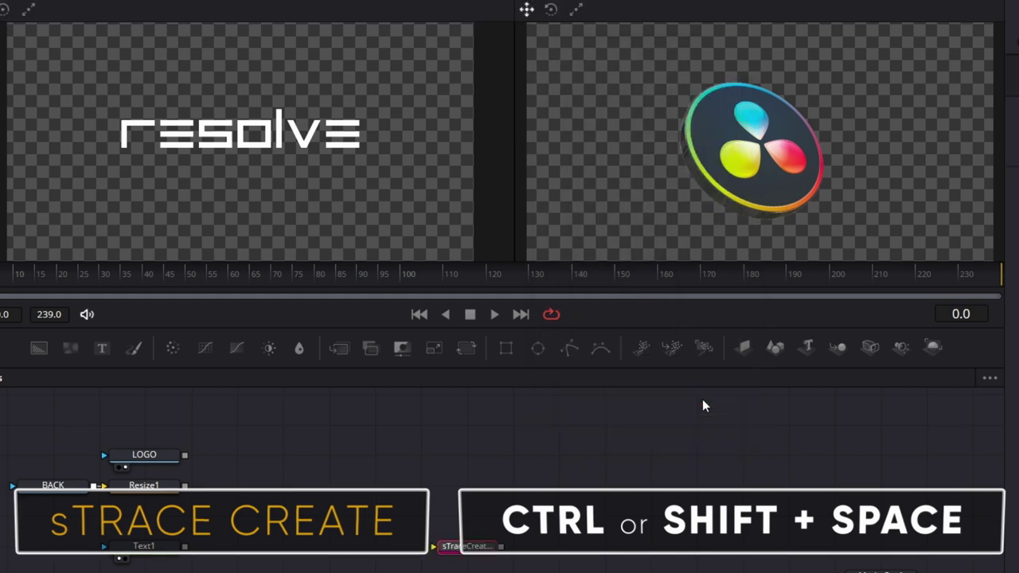
key("shift+space")
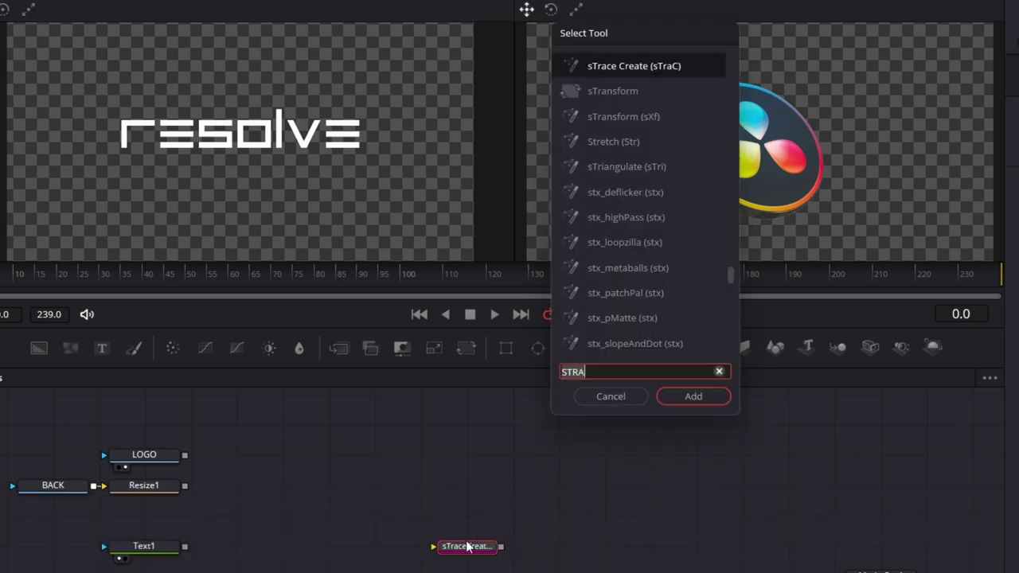
key("BackSpace")
key("BackSpace")
key("BackSpace")
type("WR")
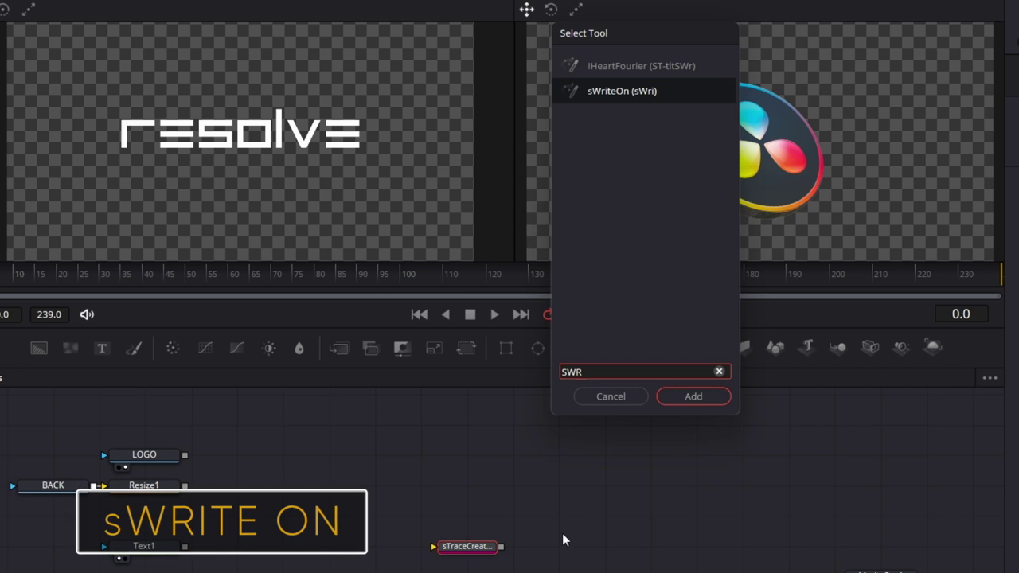
key("Return")
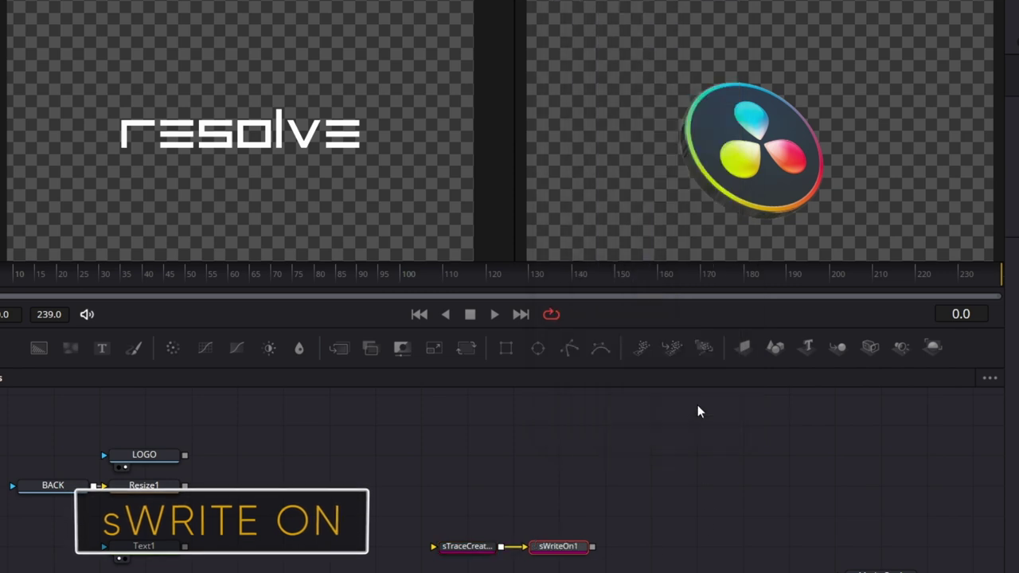
key("shift+space")
key("BackSpace")
key("BackSpace")
type("RE")
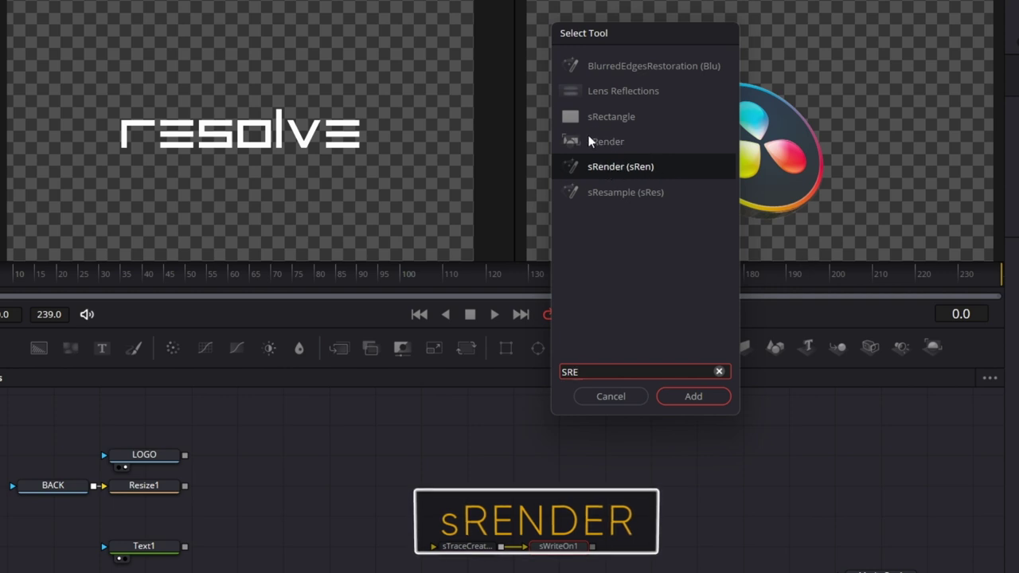
left_click(693, 396)
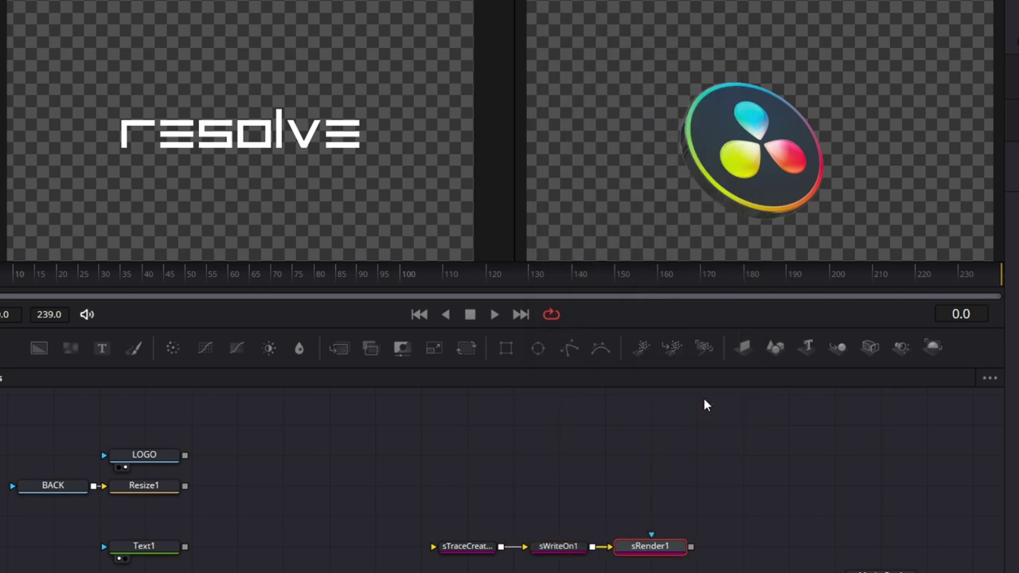
Step: Move the shape chain left and connect Text1's output into sTraceCreate1
left_click_drag(442, 527, 505, 549)
key("ctrl+shift+a")
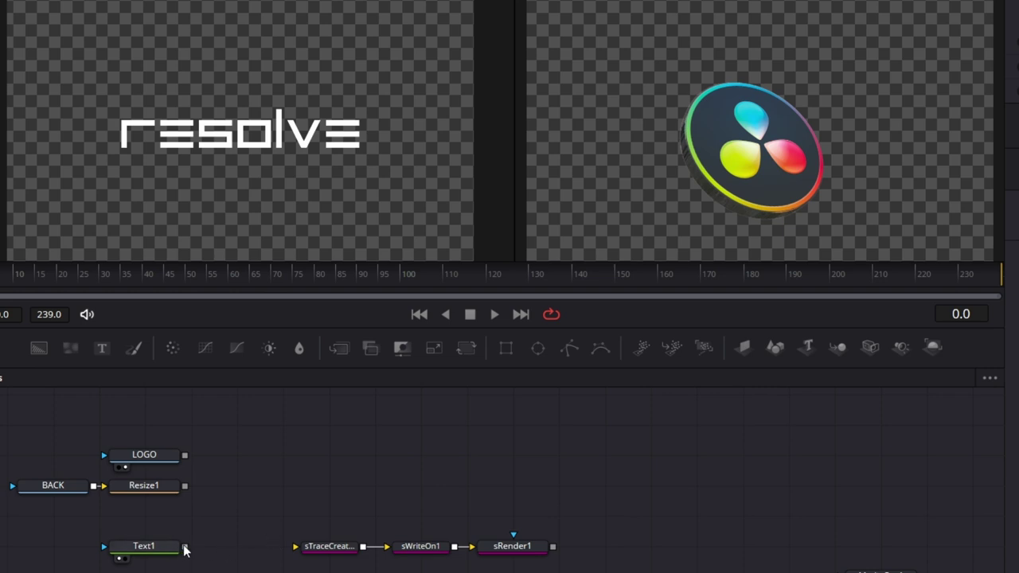
left_click_drag(185, 547, 295, 546)
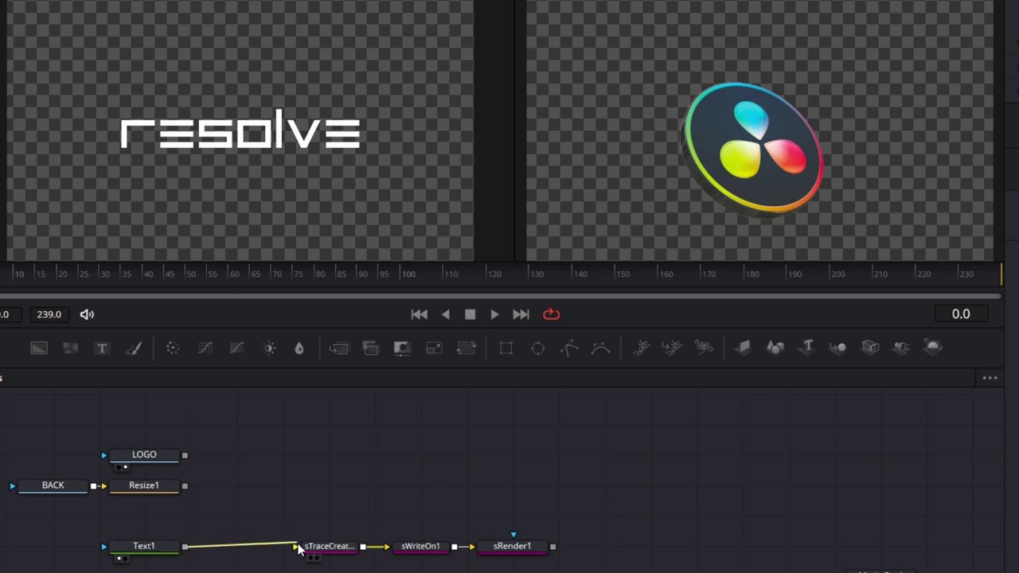
left_click(512, 547)
Step: View sRender1 in the right viewer and set sTraceCreate1's Pen Thickness to 0.2
key("2")
left_click(582, 494)
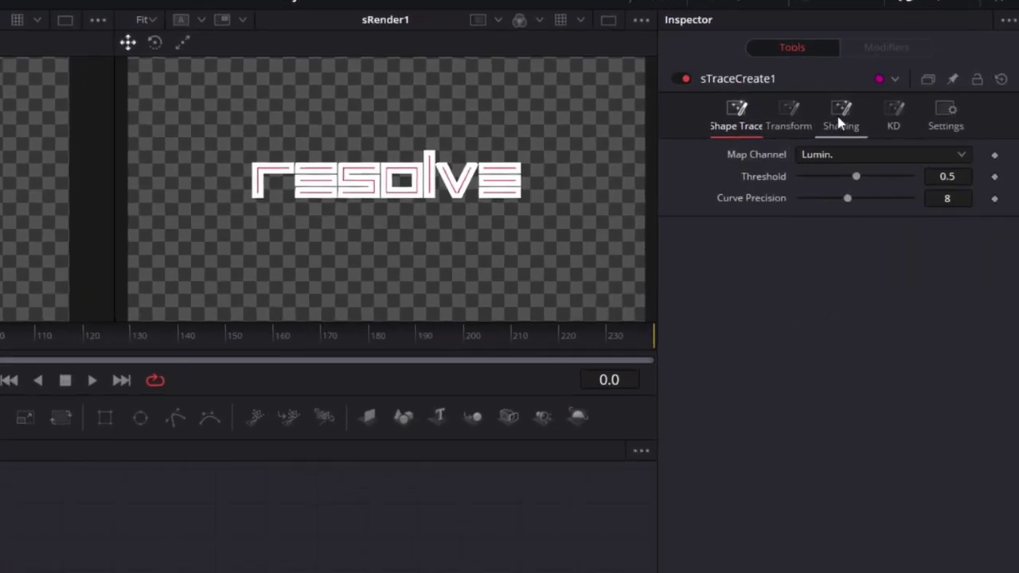
left_click(867, 111)
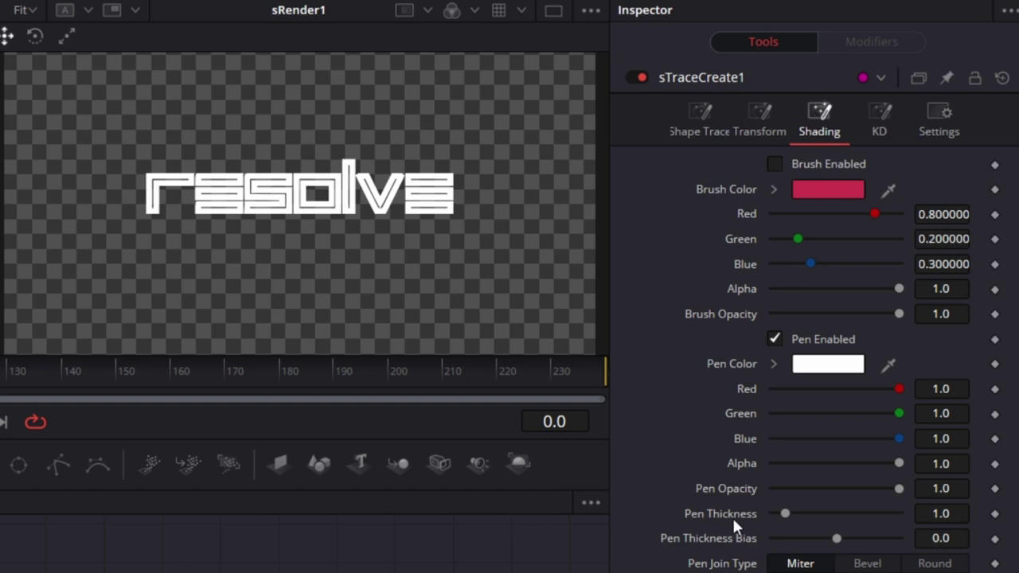
left_click(956, 515)
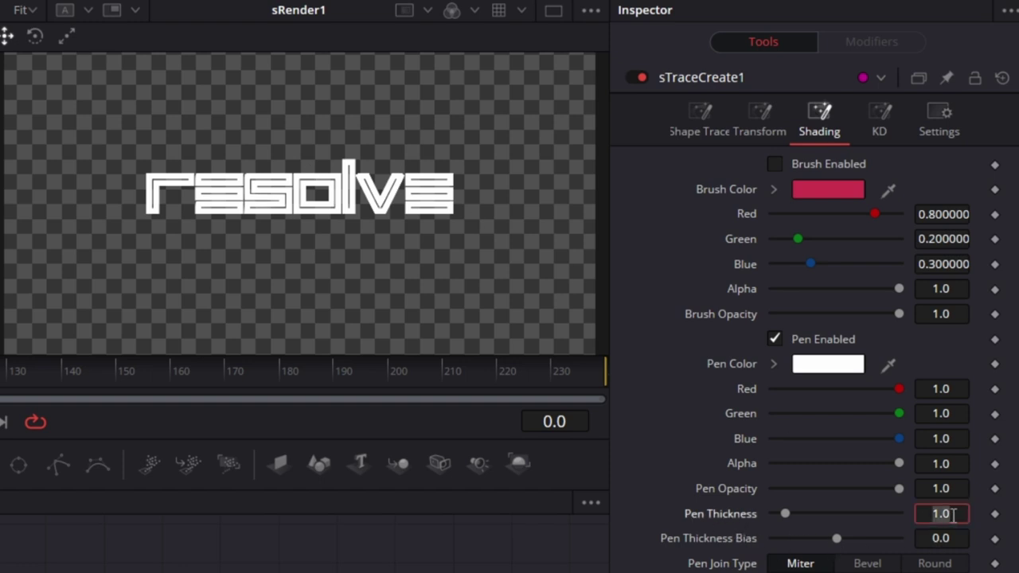
type("0.2")
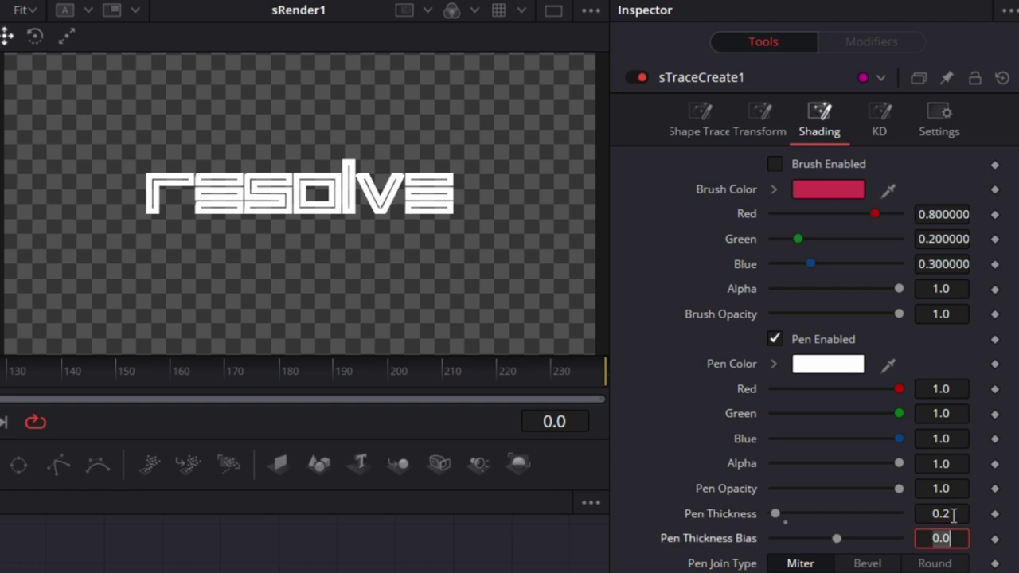
key("Tab")
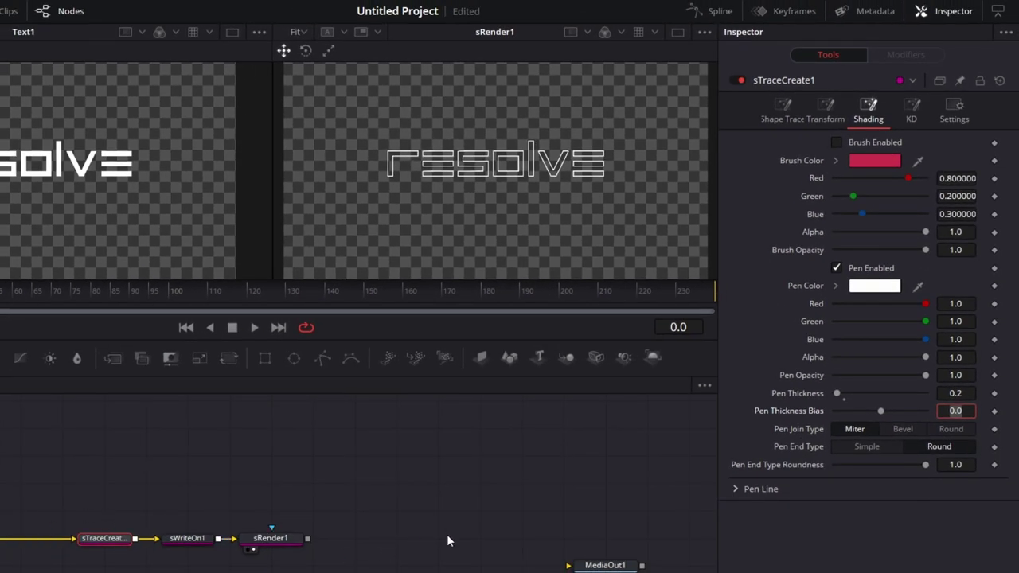
Step: Keyframe sWriteOn1's Range End at 0.0 on frame 20 and 1.0 on frame 100, then play it
left_click(91, 545)
left_click(199, 543)
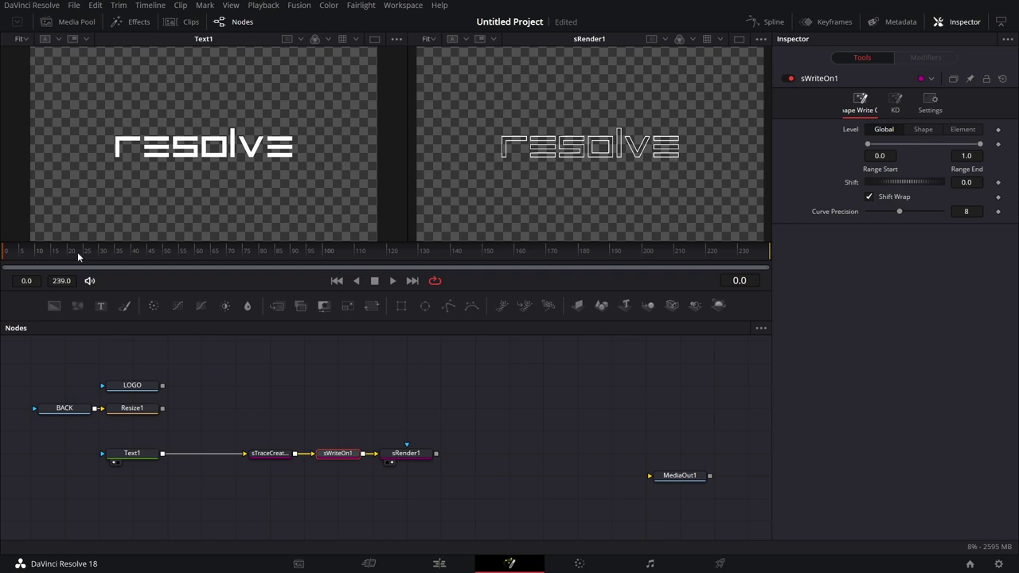
left_click(67, 250)
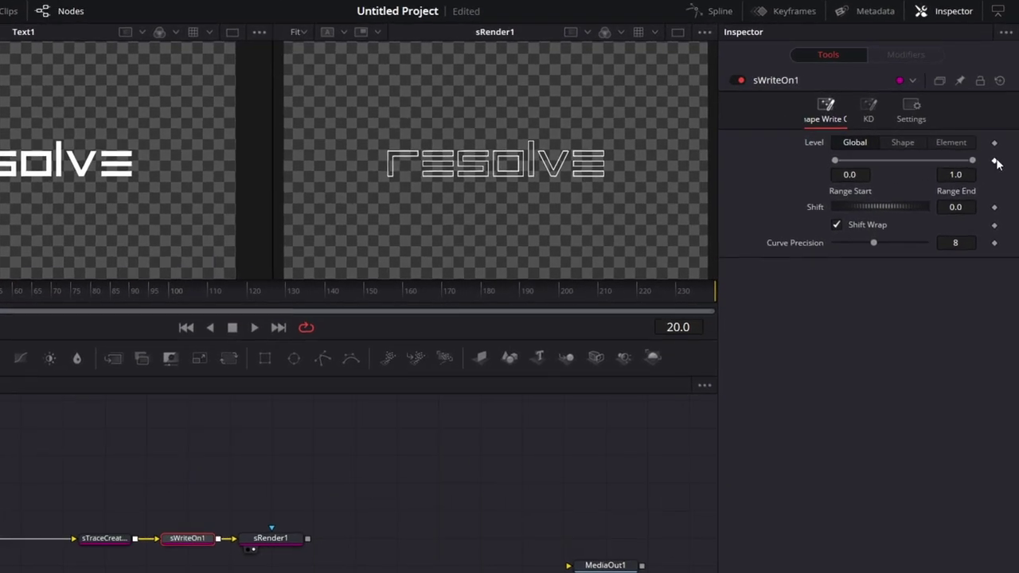
left_click(995, 161)
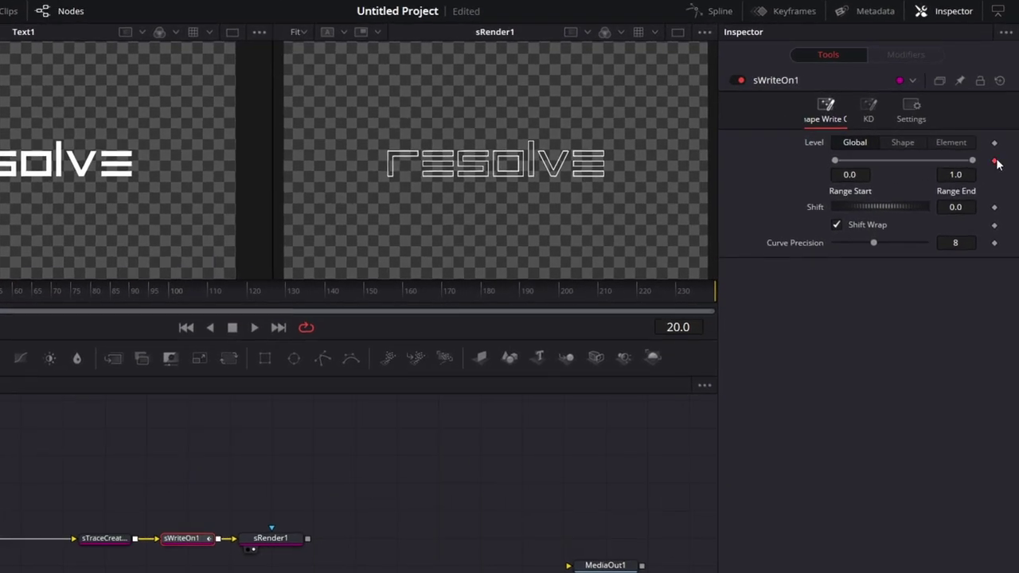
left_click(171, 293)
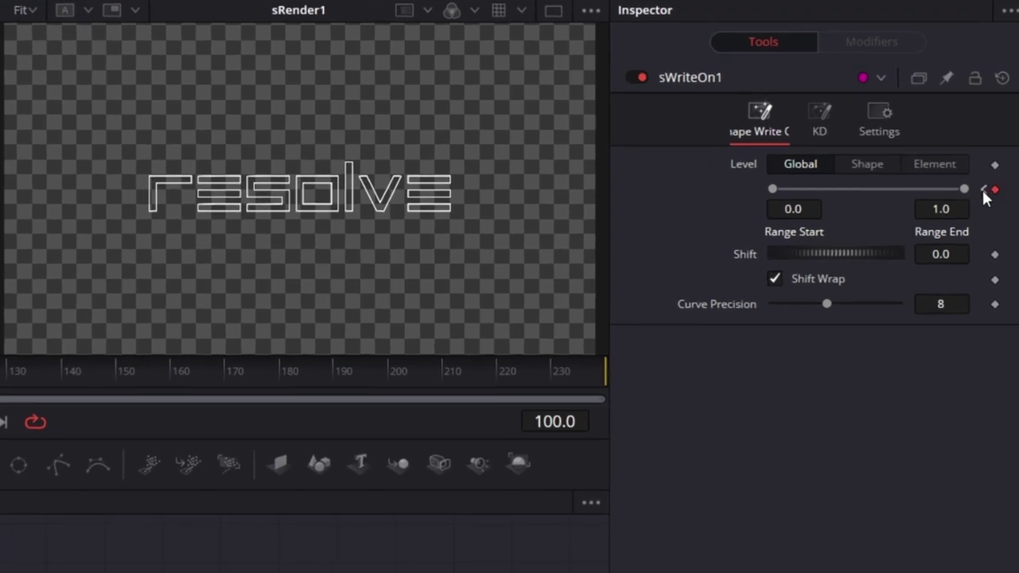
left_click(987, 161)
left_click_drag(964, 189, 713, 201)
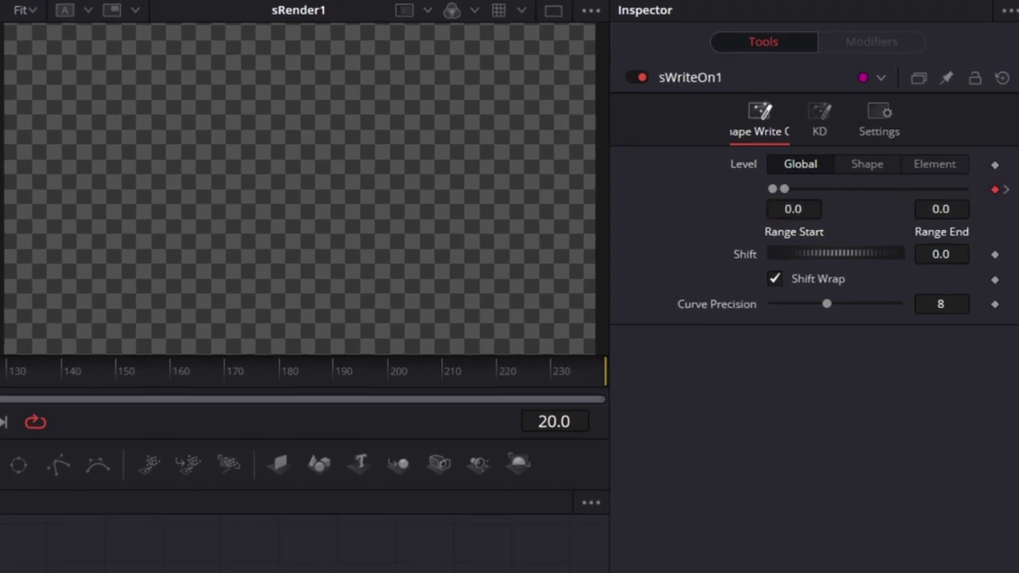
key("space")
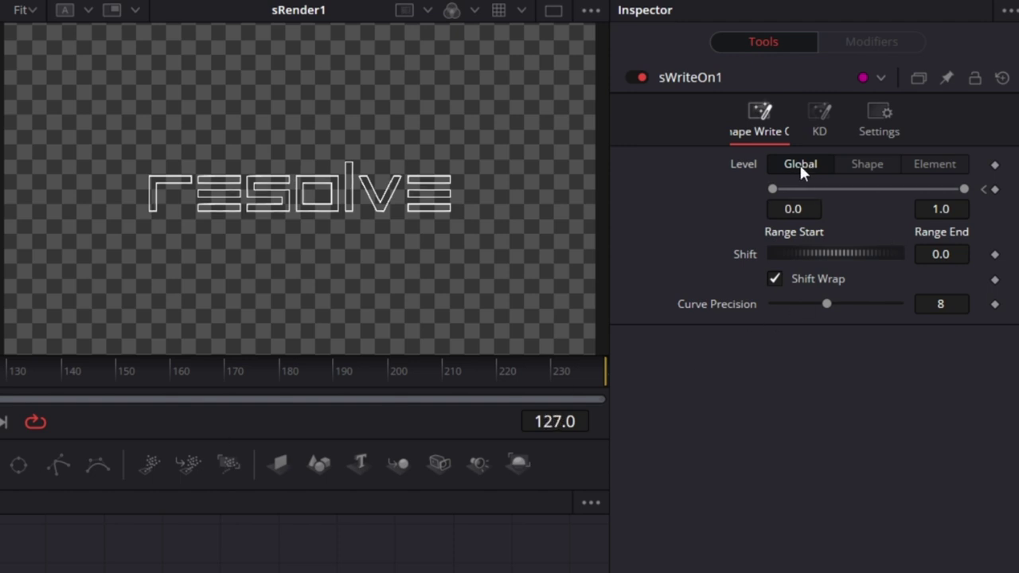
Step: Switch sWriteOn1's Level from Global to Element and play back the result
left_click(936, 166)
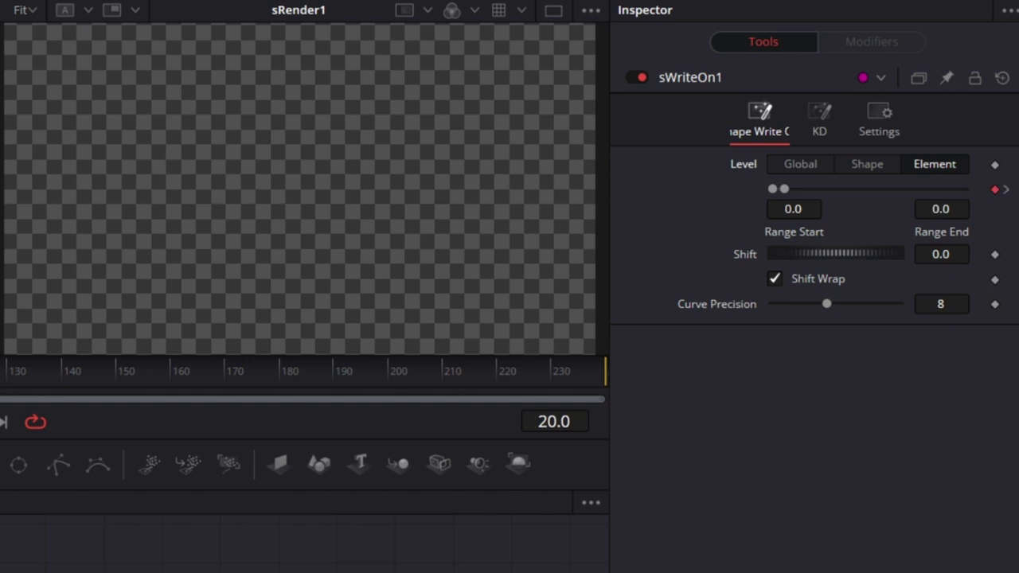
key("space")
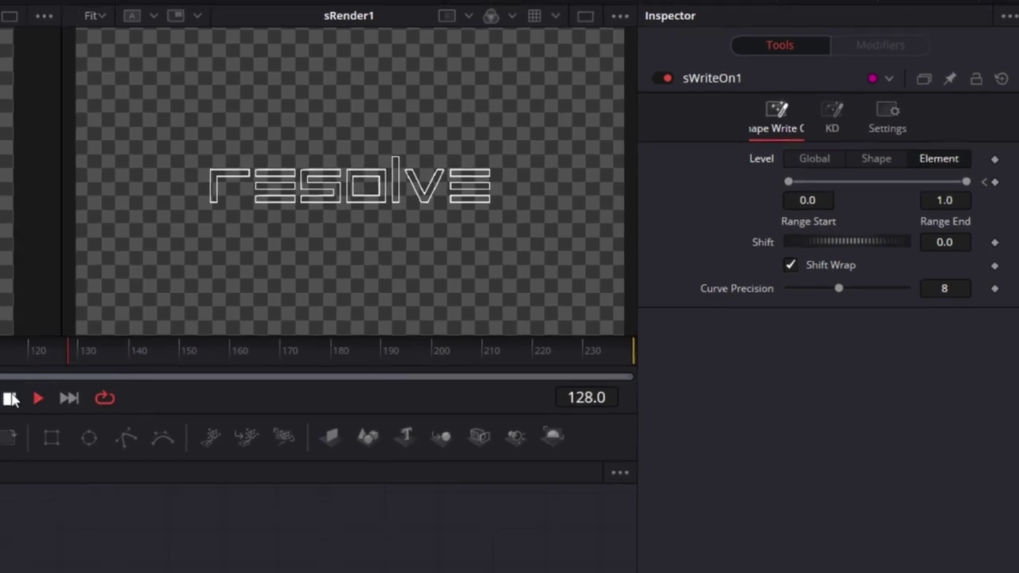
key("space")
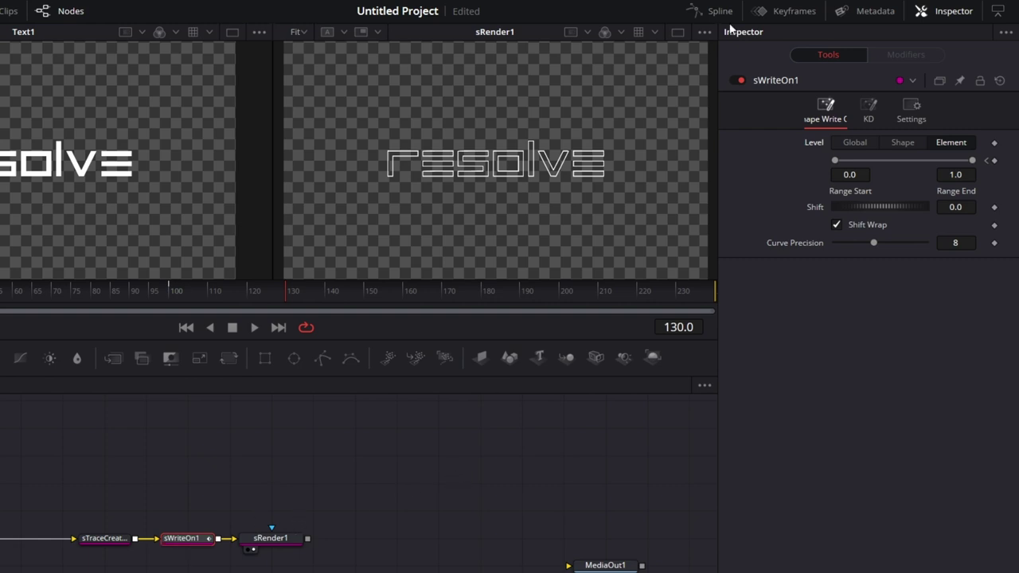
Step: In the Spline editor, smooth sWriteOn1's Range curves and set Ease In to 45.8
left_click(707, 11)
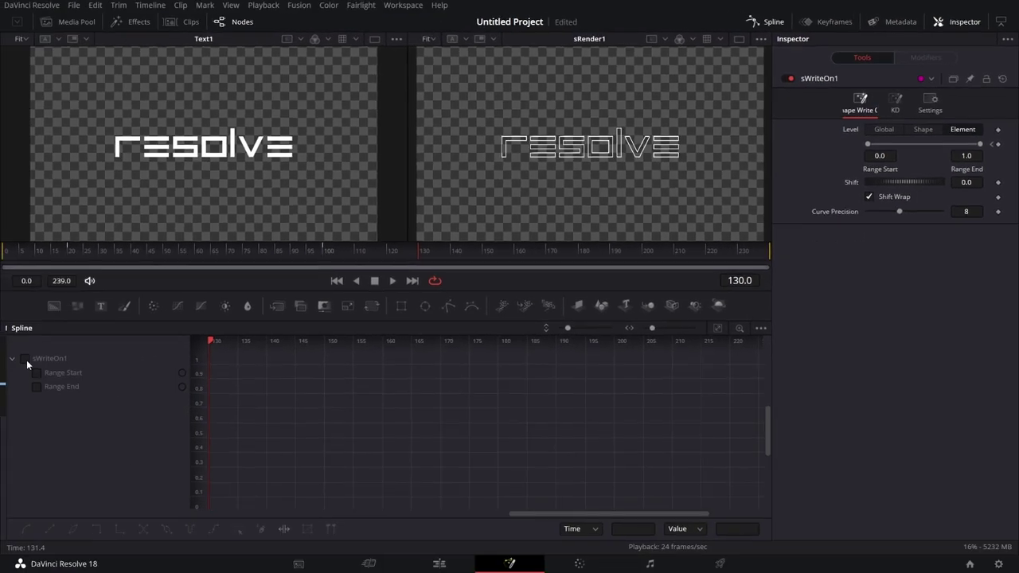
left_click(25, 360)
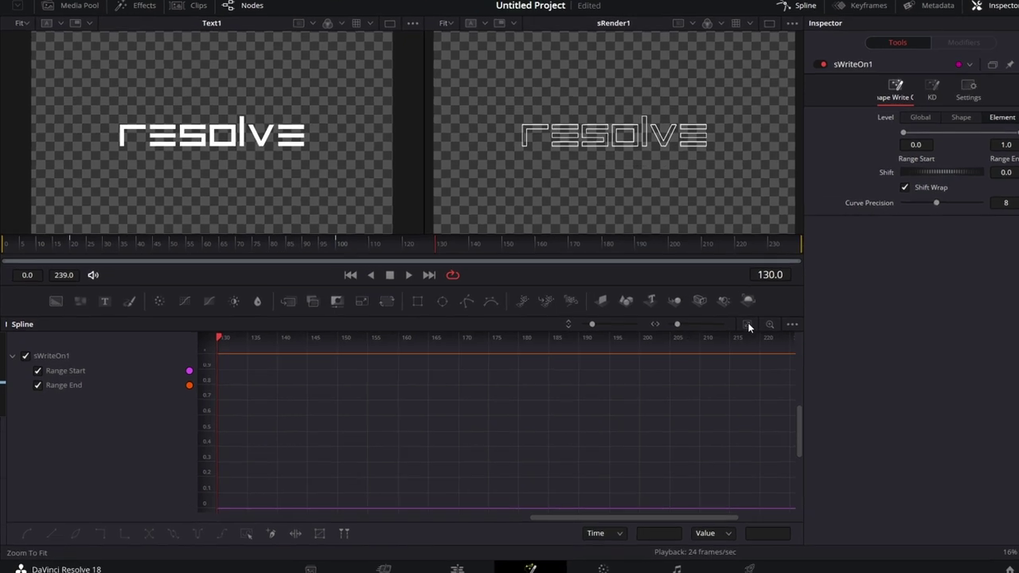
left_click(749, 327)
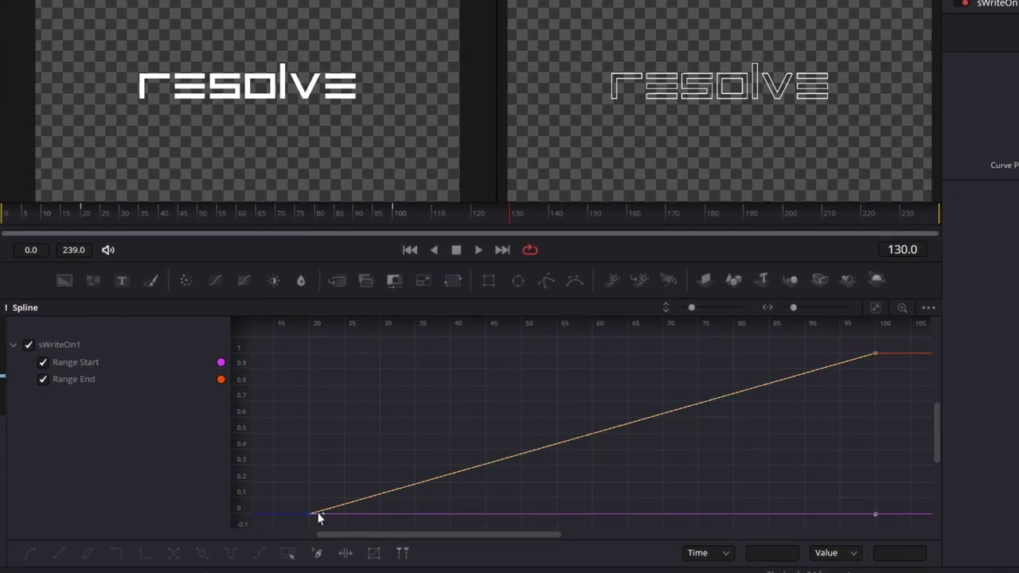
left_click(287, 554)
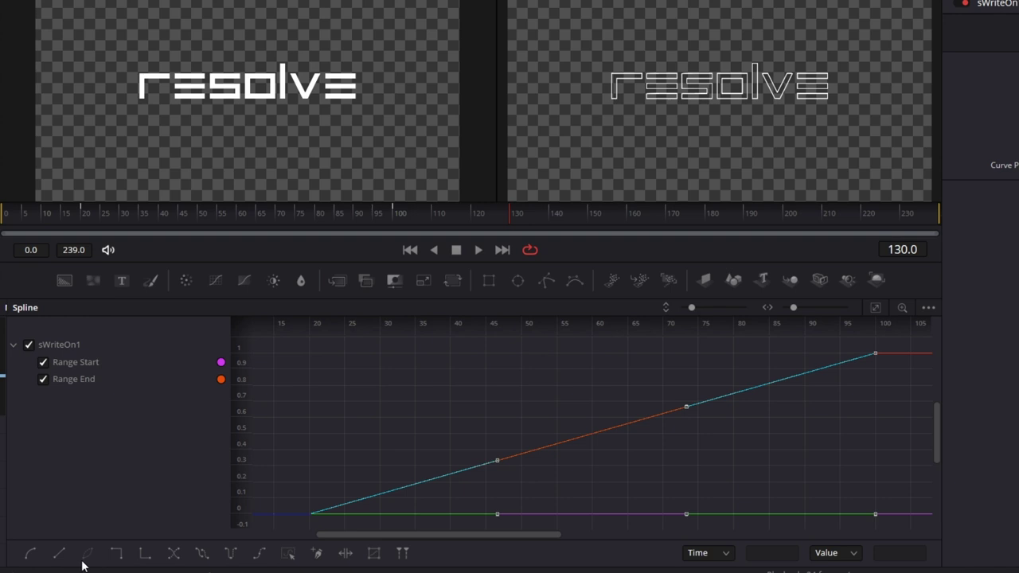
left_click(29, 554)
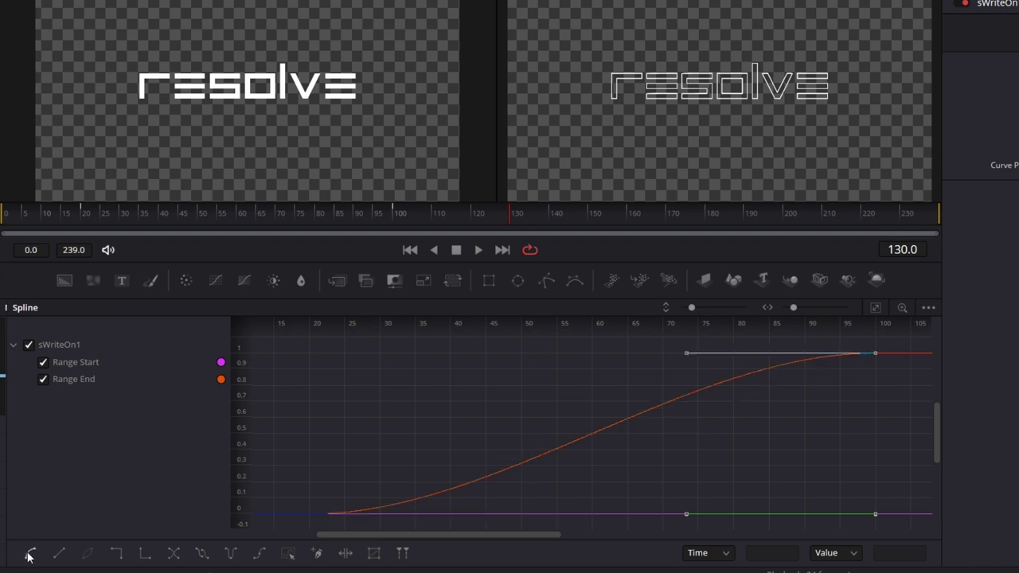
key("t")
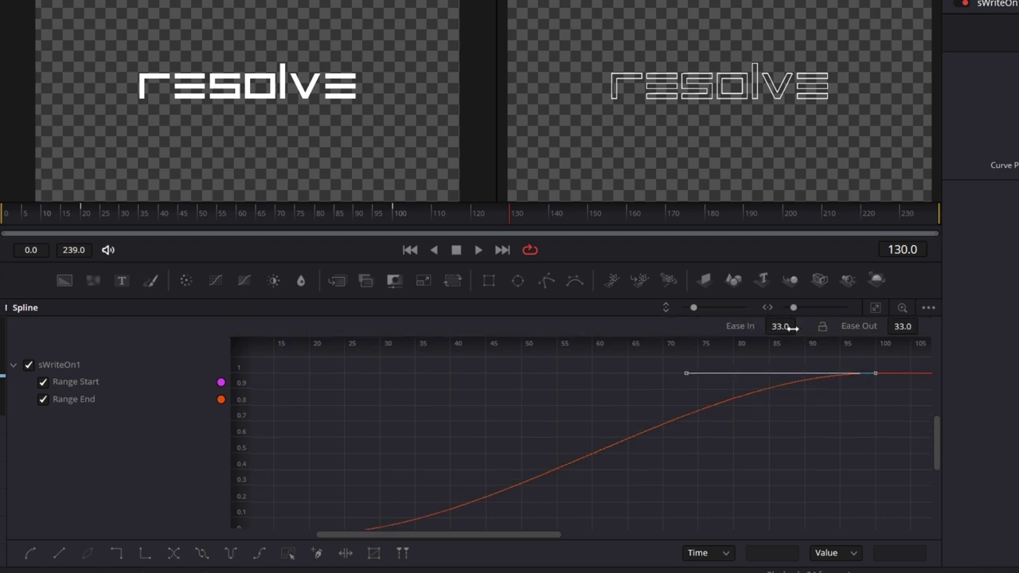
left_click_drag(776, 326, 799, 326)
Step: Copy the sTraceCreate–sWriteOn–sRender chain and paste three copies into the node graph
left_click(772, 22)
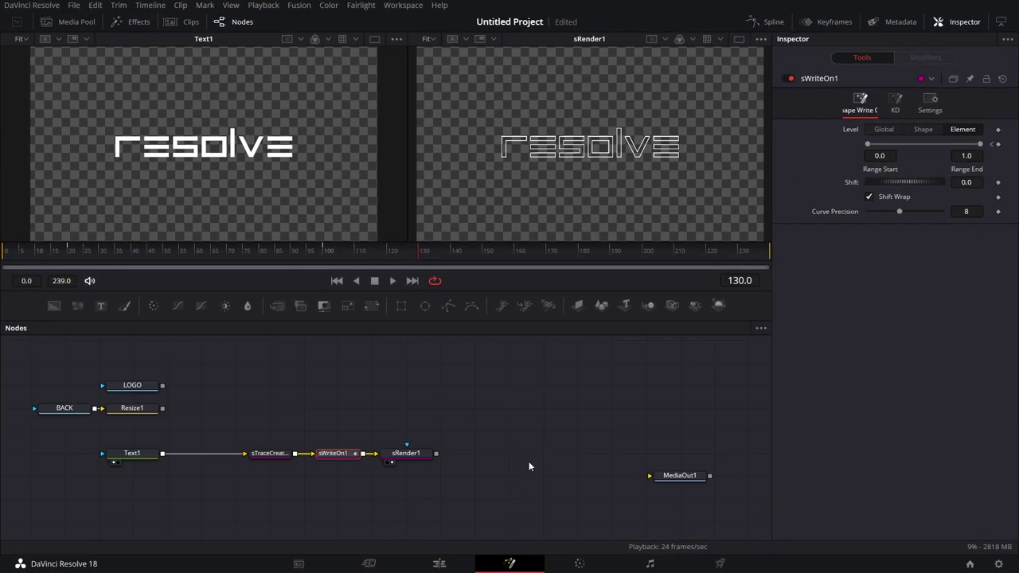
left_click_drag(528, 461, 533, 430)
left_click_drag(255, 411, 431, 425)
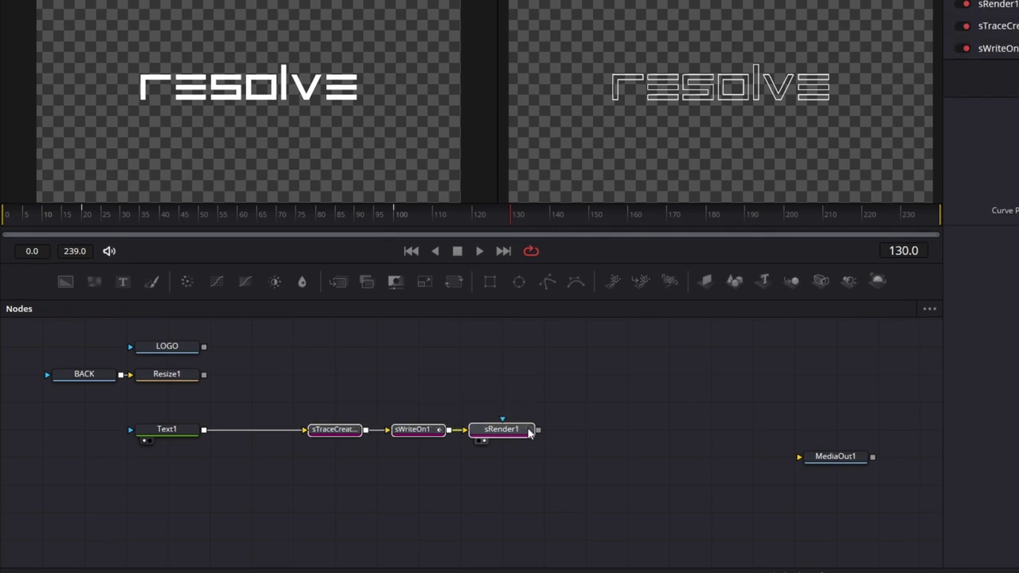
right_click(529, 431)
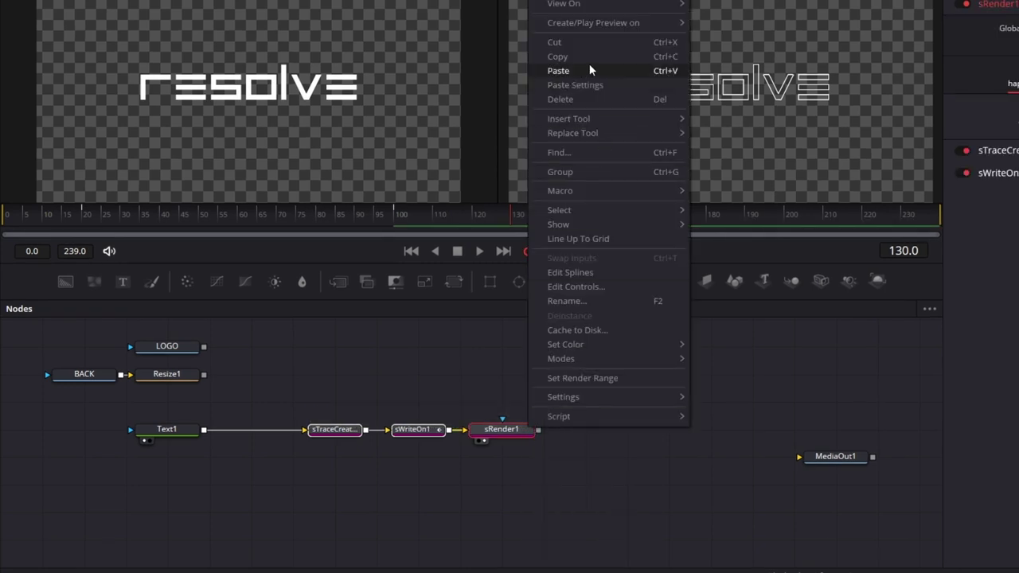
left_click(558, 57)
right_click(324, 478)
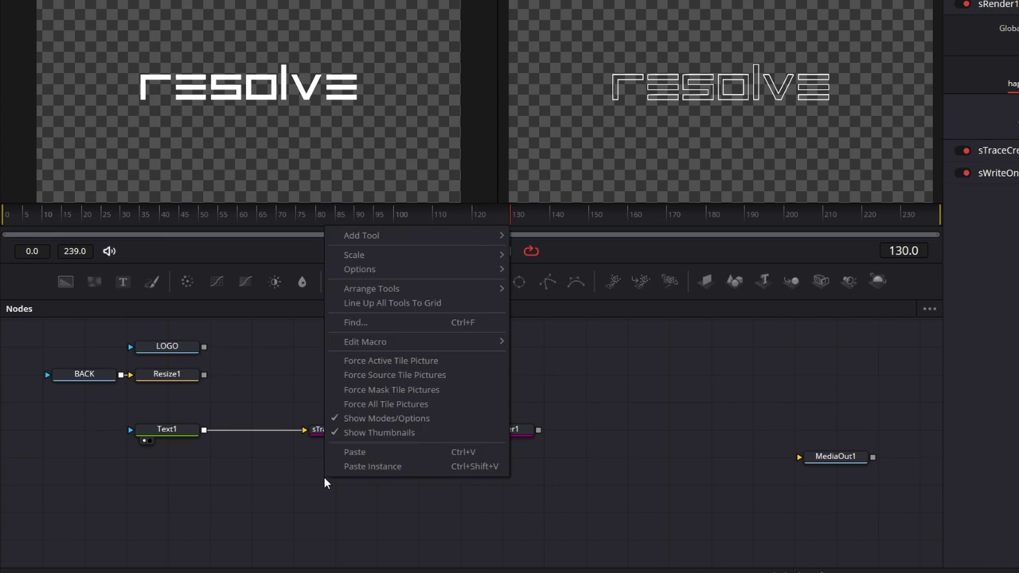
left_click(374, 455)
left_click_drag(455, 505, 607, 380)
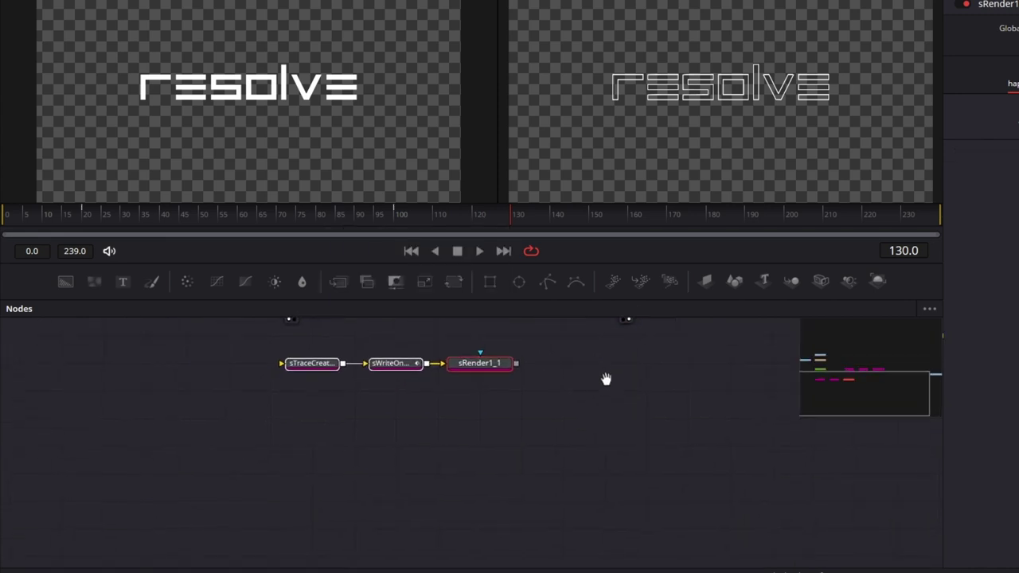
right_click(450, 430)
left_click(509, 398)
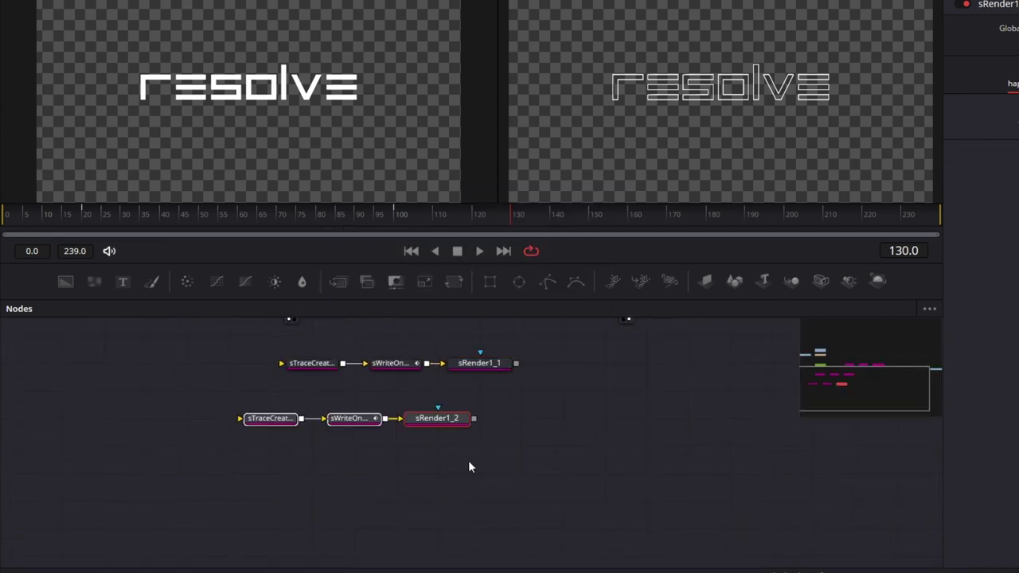
right_click(408, 456)
left_click(458, 430)
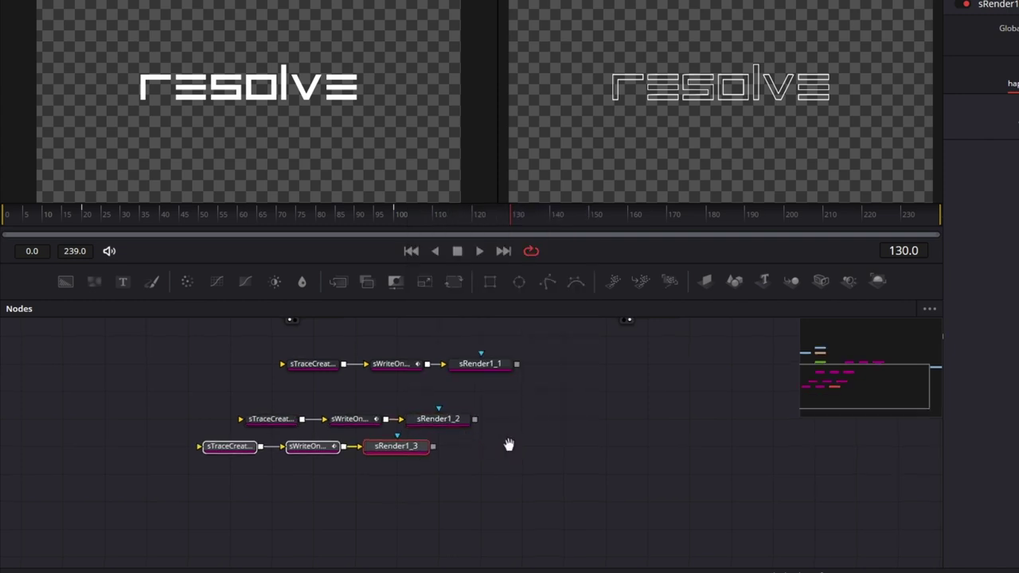
Step: Stack the sRender1_1, sRender1_2 and sRender1_3 rows neatly beneath the original chain
scroll(489, 550, "up", 5)
left_click_drag(324, 489, 657, 450)
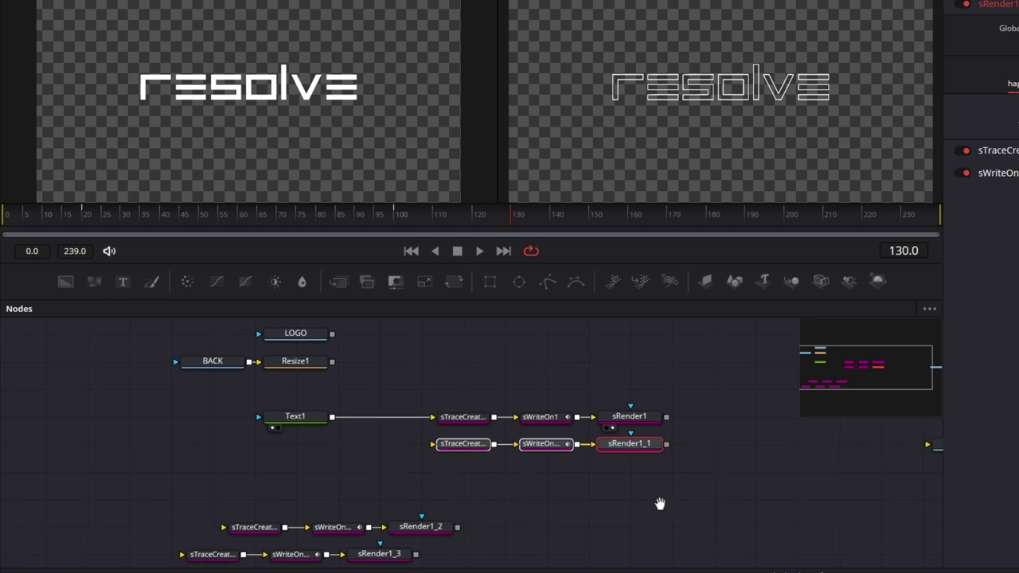
scroll(641, 478, "down", 2)
left_click_drag(243, 474, 402, 487)
left_click_drag(201, 467, 593, 463)
left_click_drag(157, 485, 332, 512)
left_click_drag(182, 518, 446, 497)
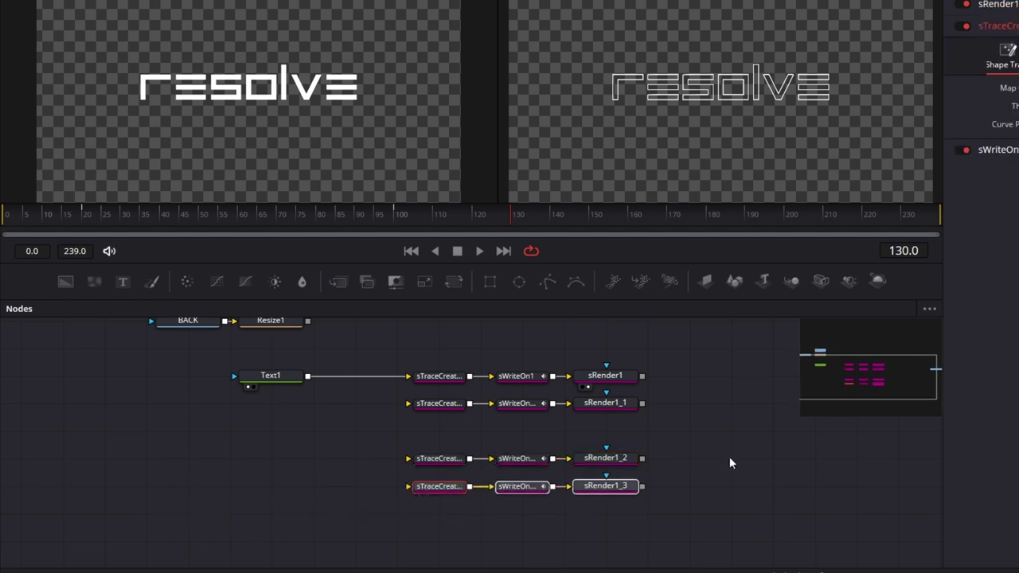
Step: Connect Text1's output to sTraceCreate1_1 and set its Pen Thickness to 0.75
left_click(629, 475)
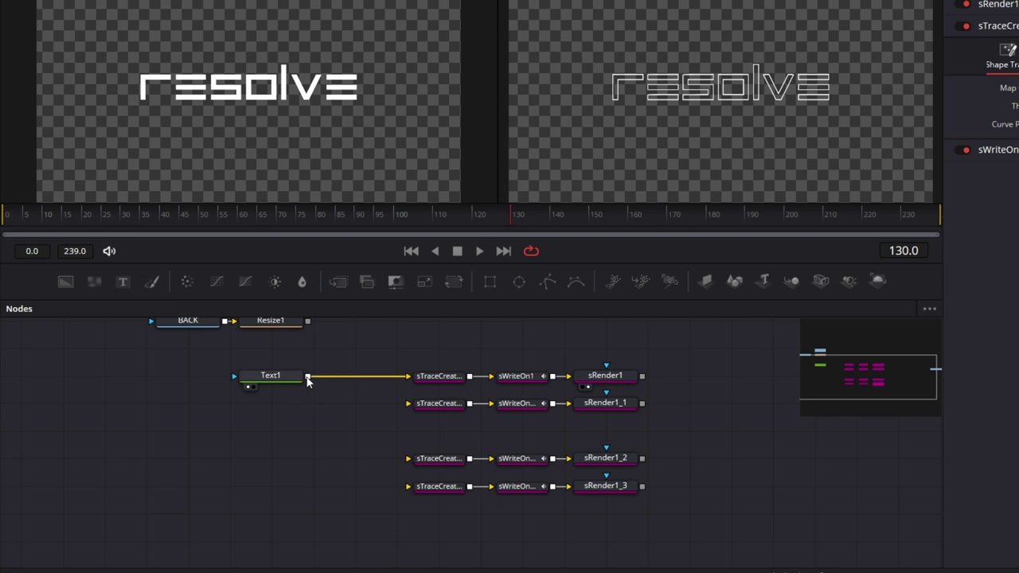
left_click_drag(307, 379, 410, 403)
left_click(446, 404)
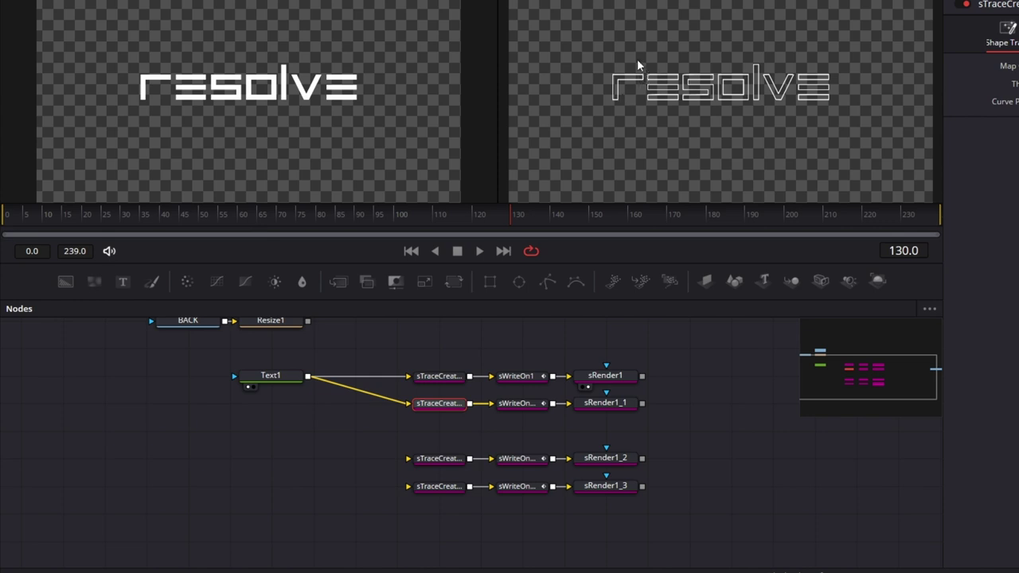
left_click(438, 404)
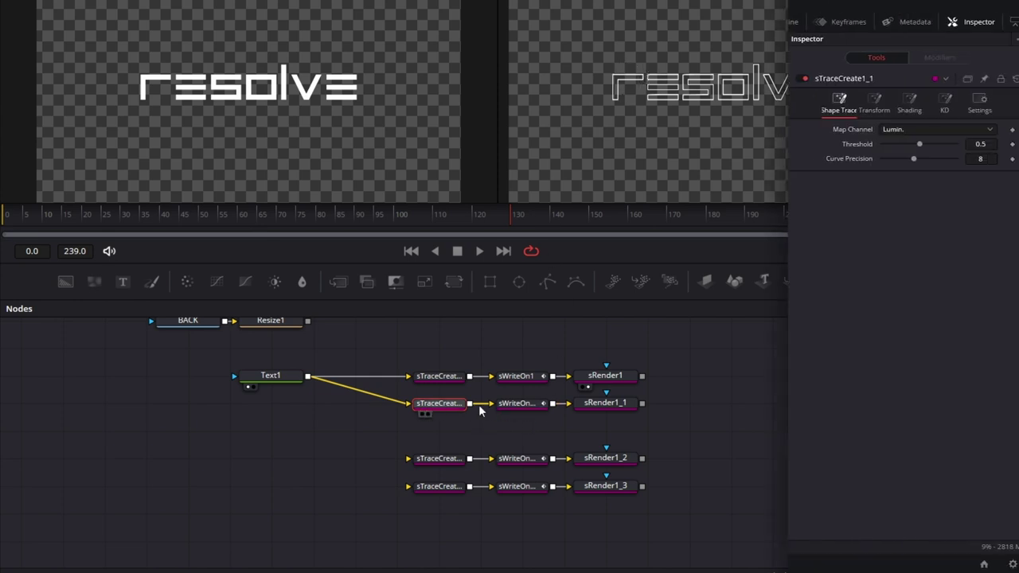
left_click(896, 105)
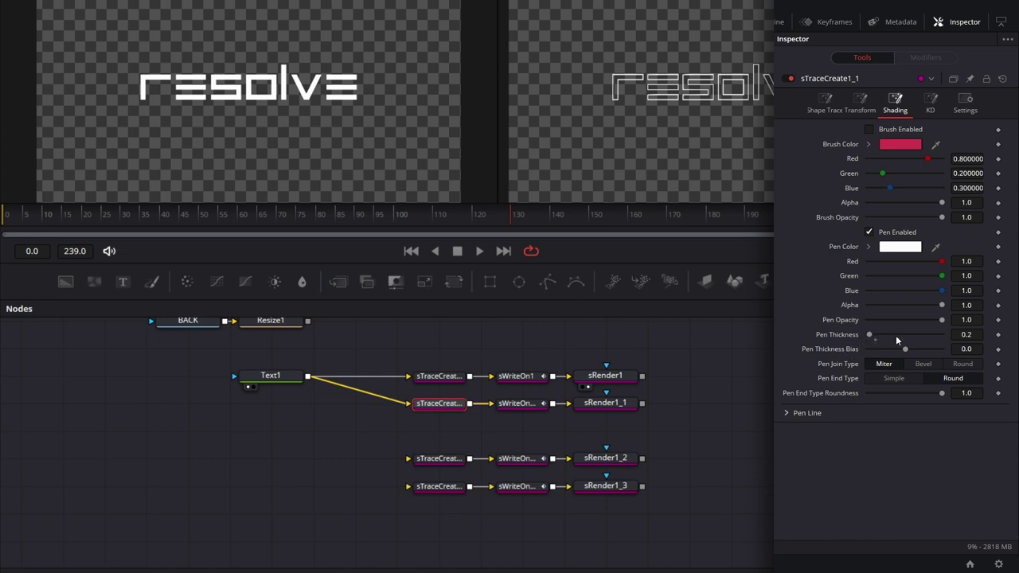
left_click(972, 334)
key("Tab")
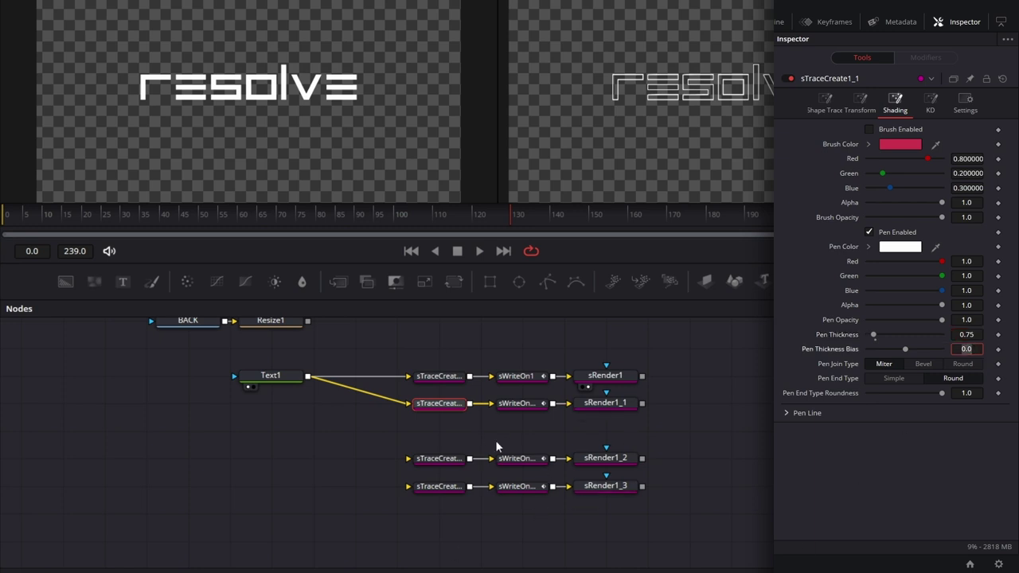
Step: Keyframe sWriteOn1_1's Range with Range Start 0.999 and check the curve in the Spline editor
left_click(524, 403)
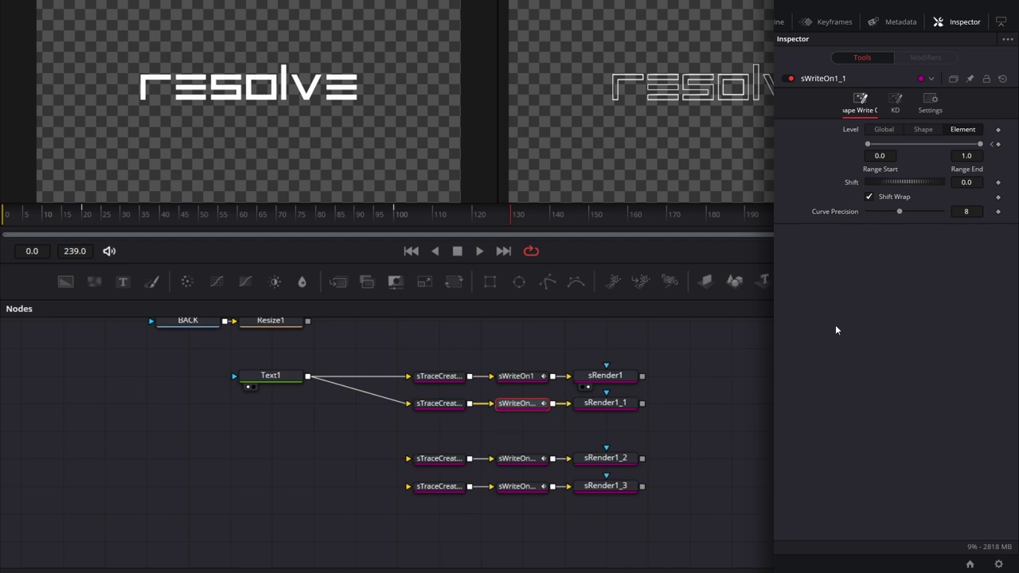
left_click(995, 146)
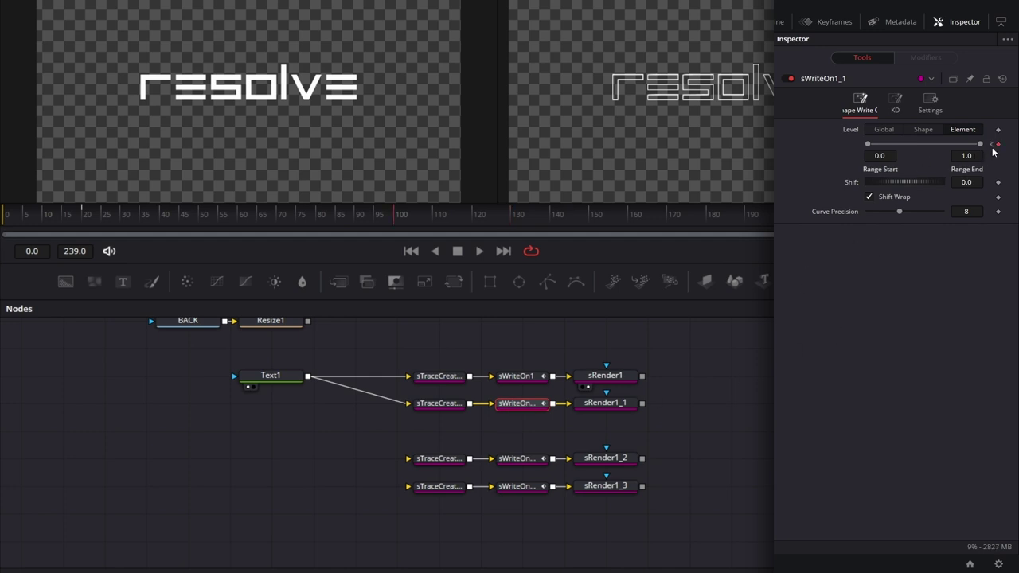
left_click(889, 156)
type("999")
key("Tab")
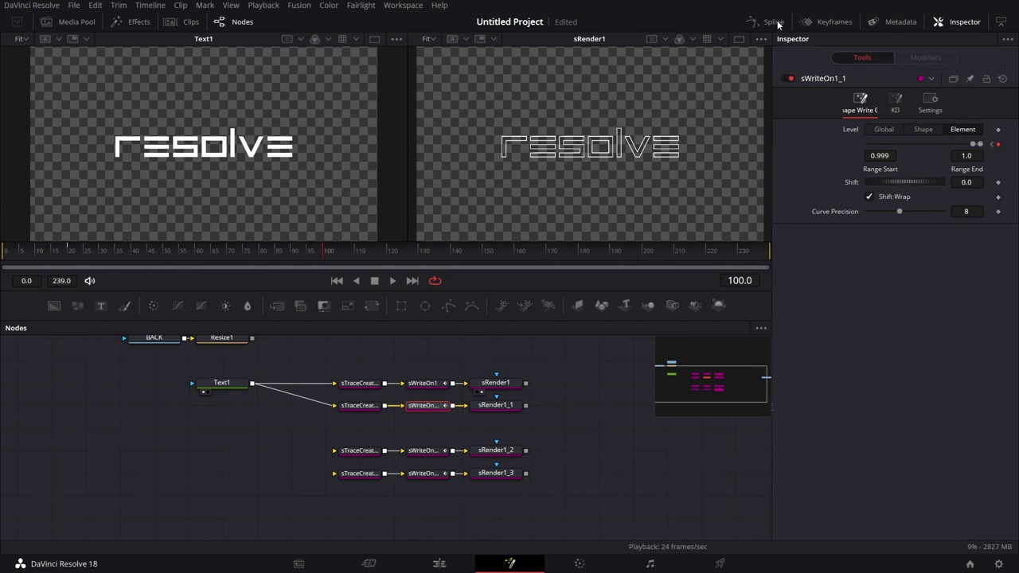
left_click(766, 22)
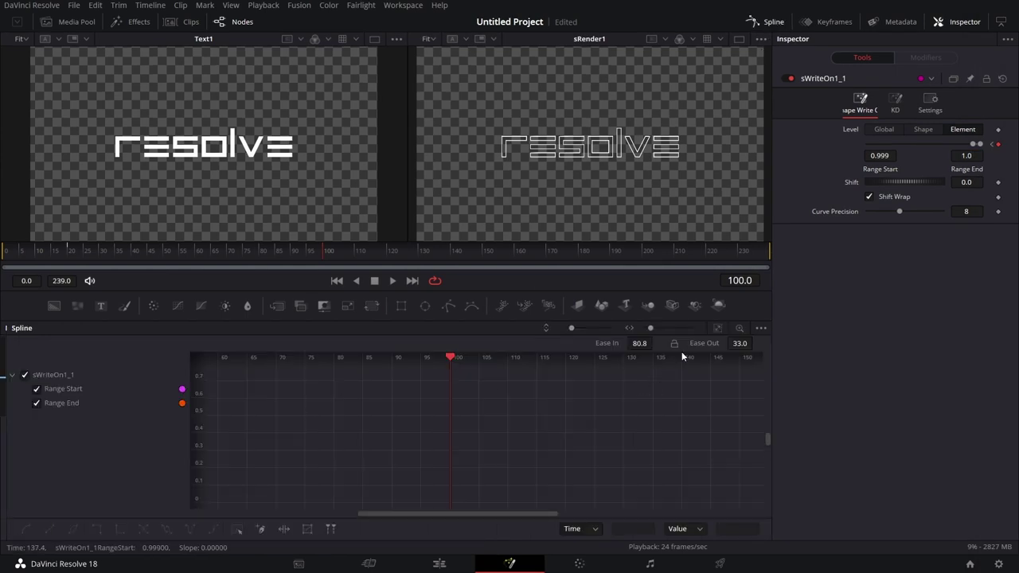
left_click(717, 328)
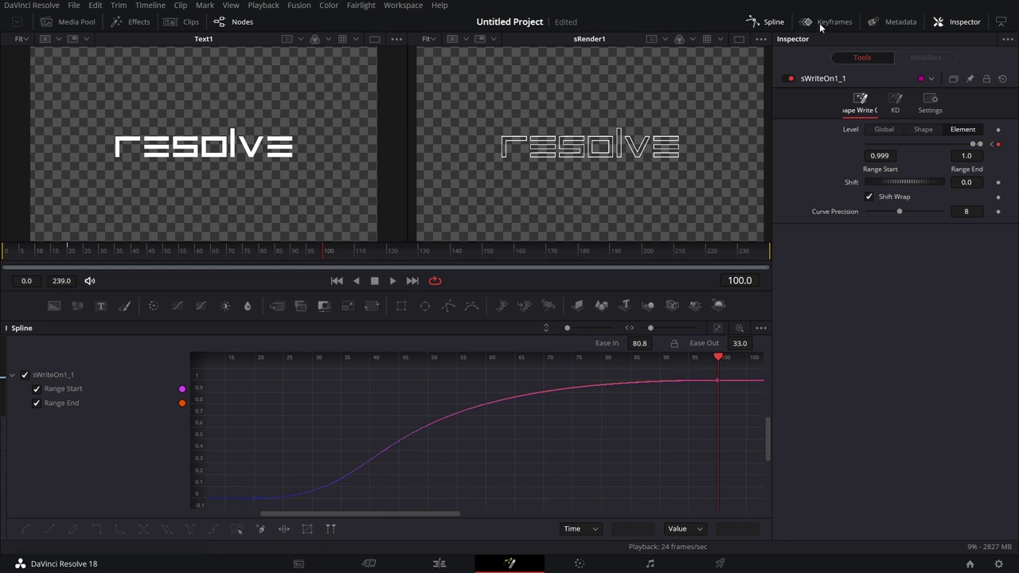
left_click(760, 22)
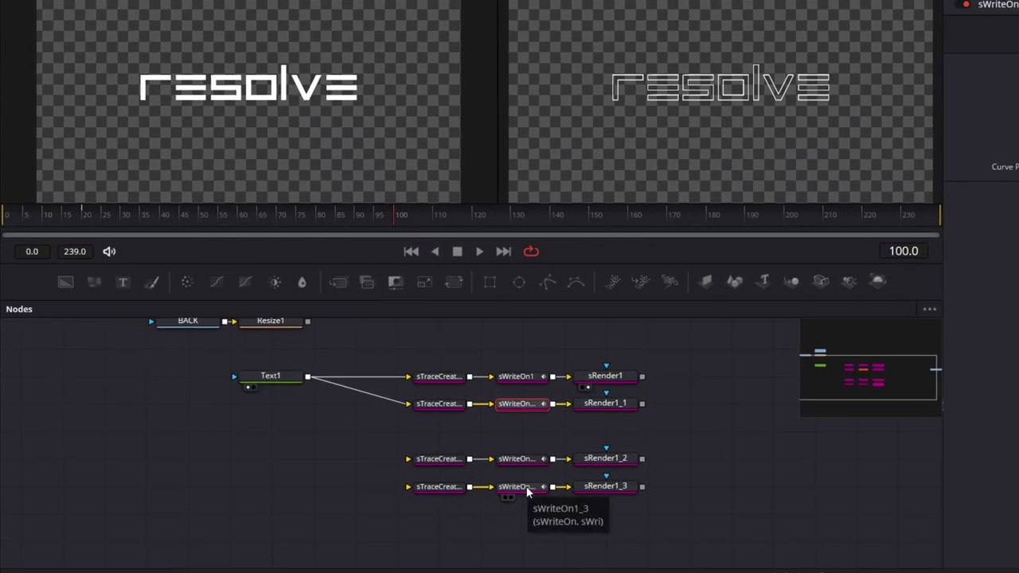
Step: Set sWriteOn1_3's Range Start to 0.999
left_click(528, 489)
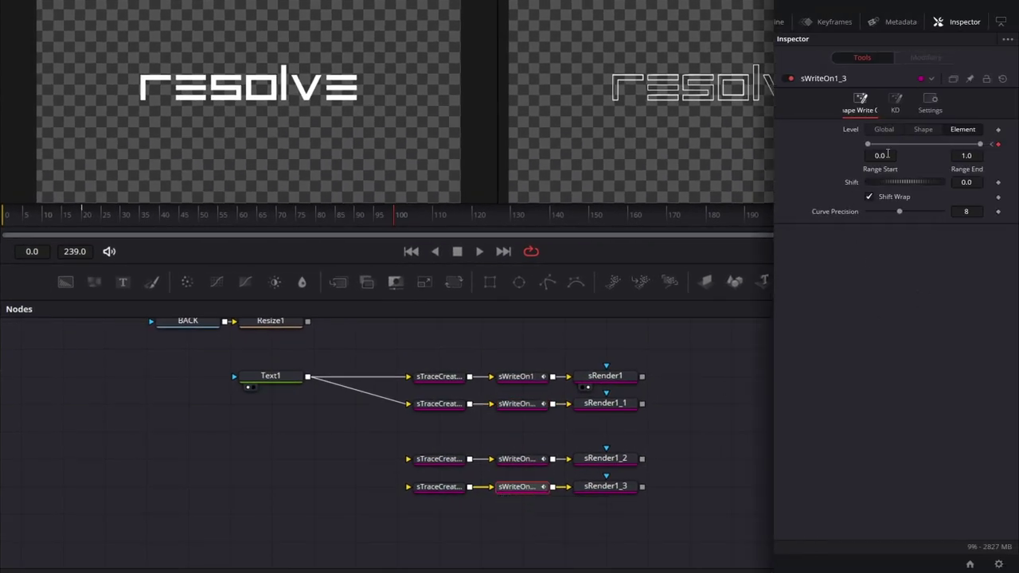
left_click(885, 156)
type("999")
key("Tab")
left_click_drag(713, 486, 610, 518)
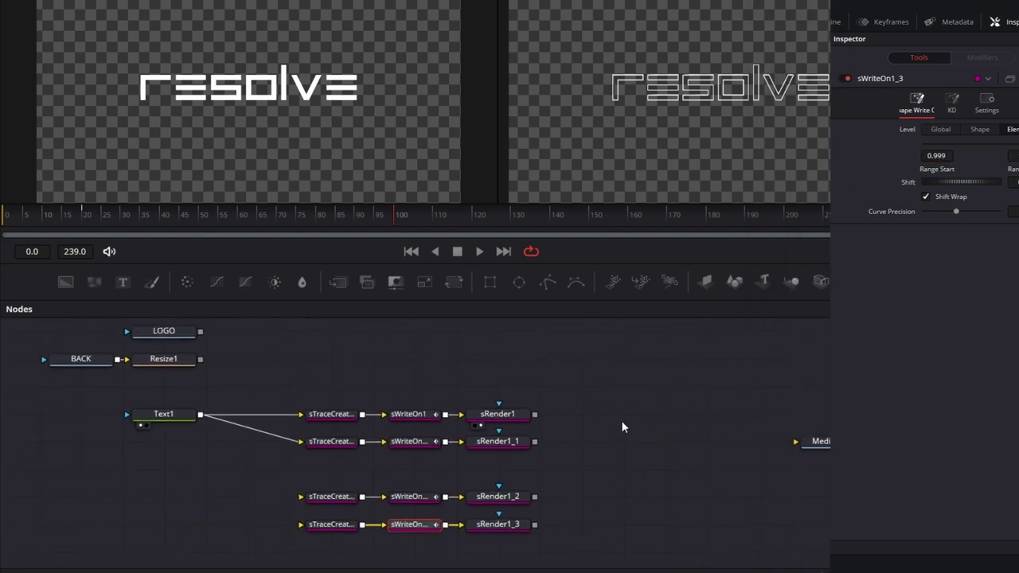
Step: Add a Glow after sRender1_1 and a Merge1 above it that takes Glow1's output
left_click(511, 443)
key("shift+space")
type("GLOW")
key("Return")
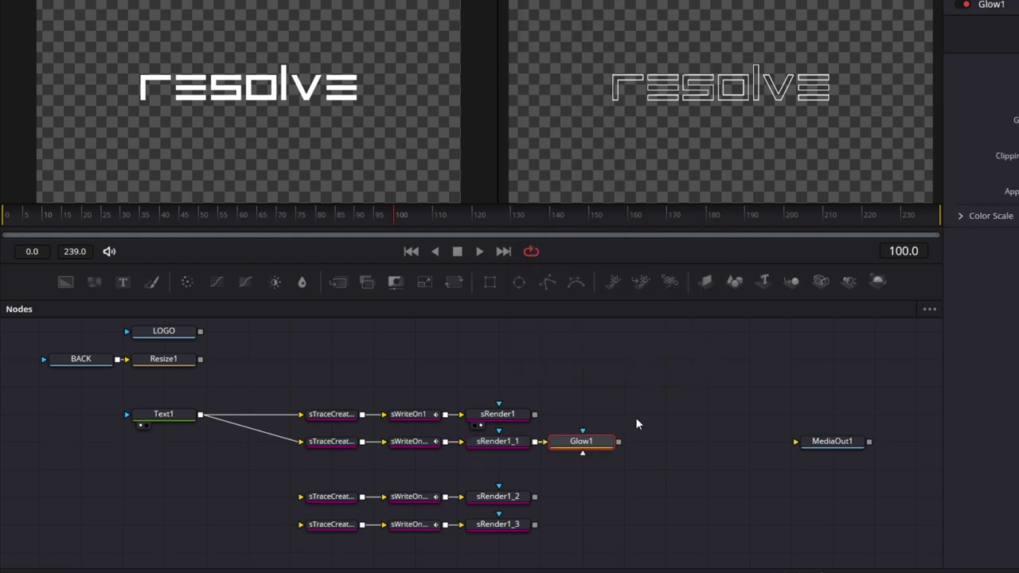
left_click_drag(341, 283, 579, 412)
left_click_drag(619, 442, 548, 422)
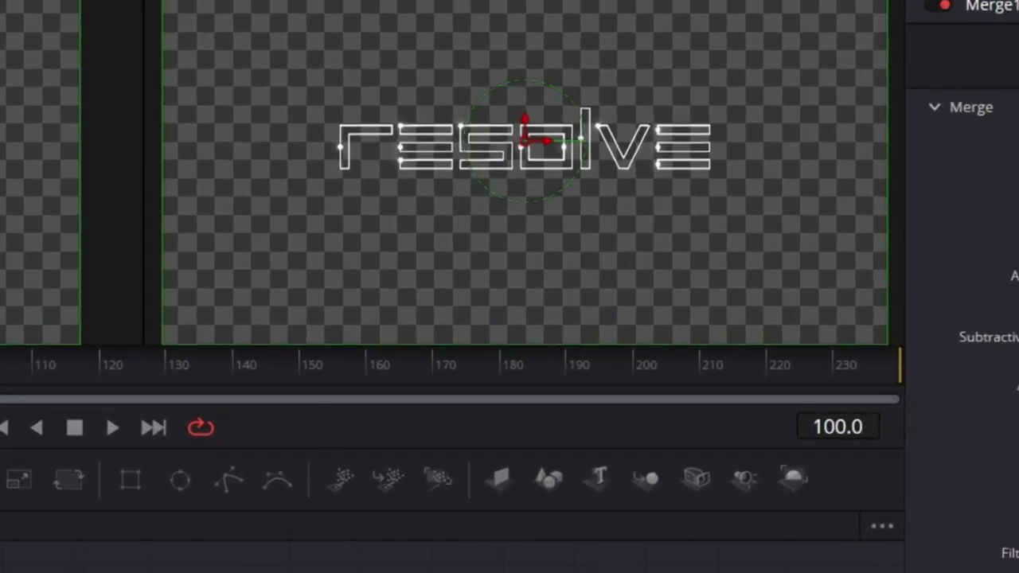
Step: Keyframe Merge1's Blend at 1.0 on frame 95, then drop it to 0.0 a few frames later
left_click(111, 428)
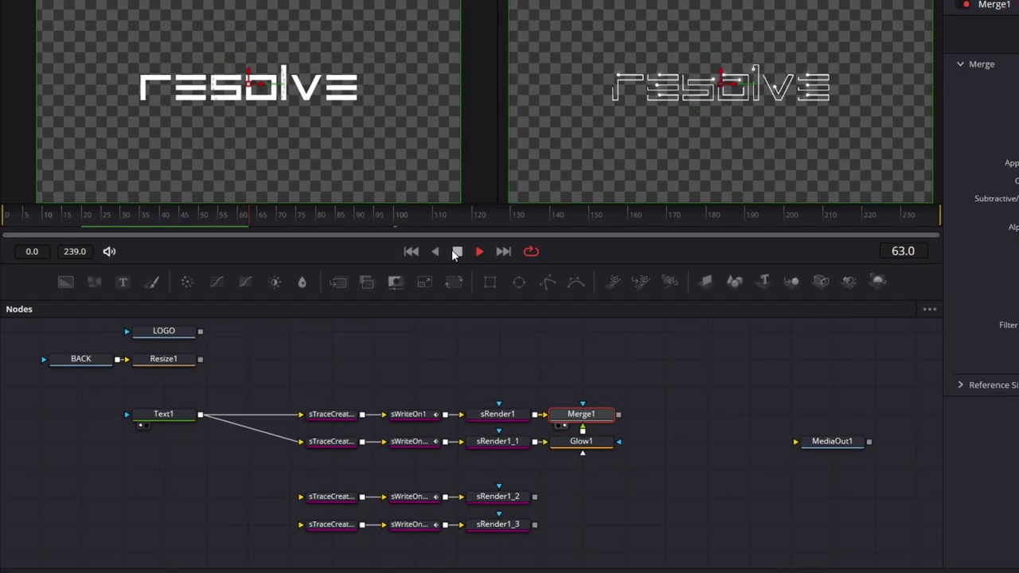
left_click(457, 252)
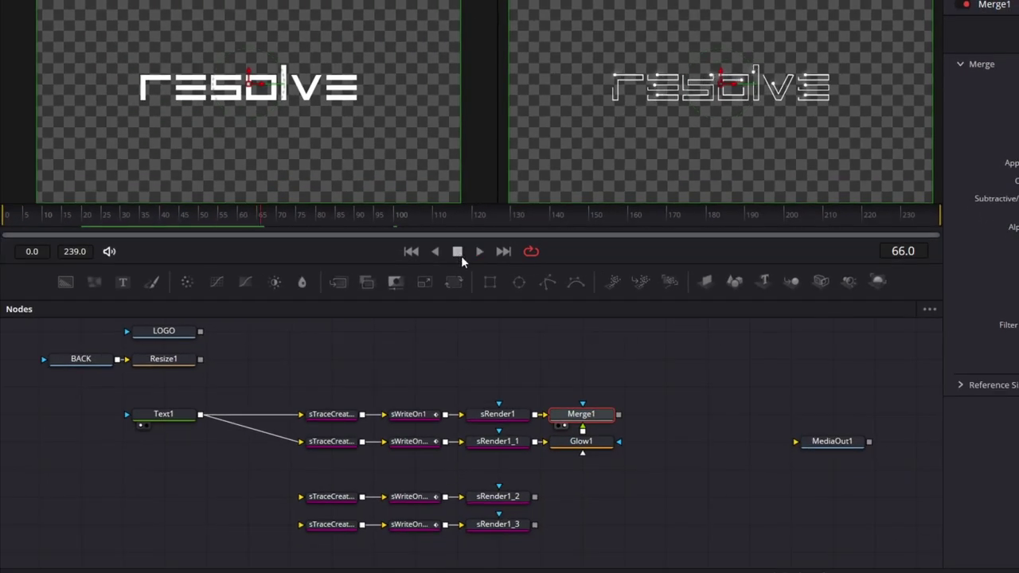
left_click(394, 217)
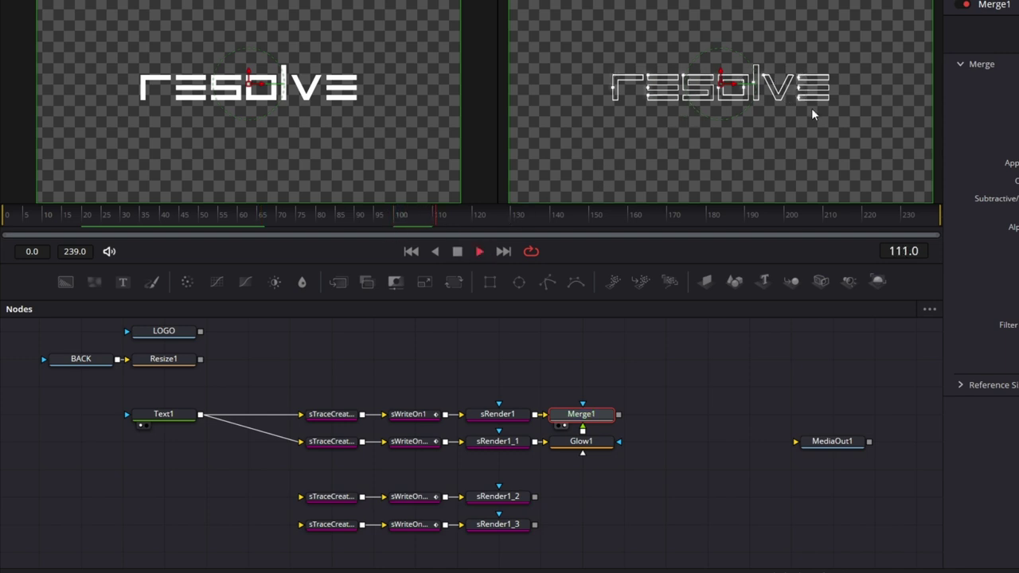
left_click(457, 252)
left_click(374, 223)
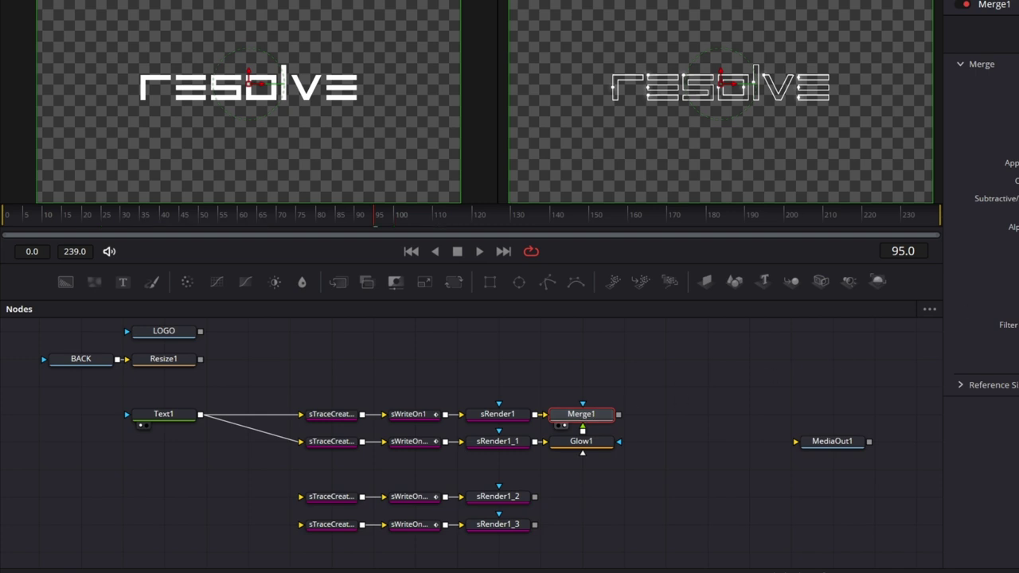
left_click(1001, 292)
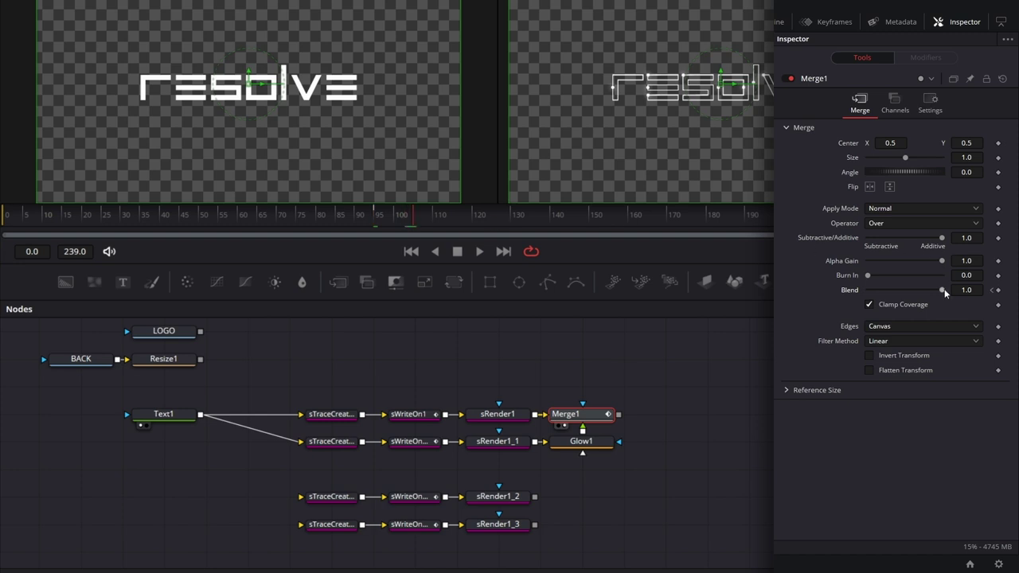
left_click_drag(886, 295, 801, 300)
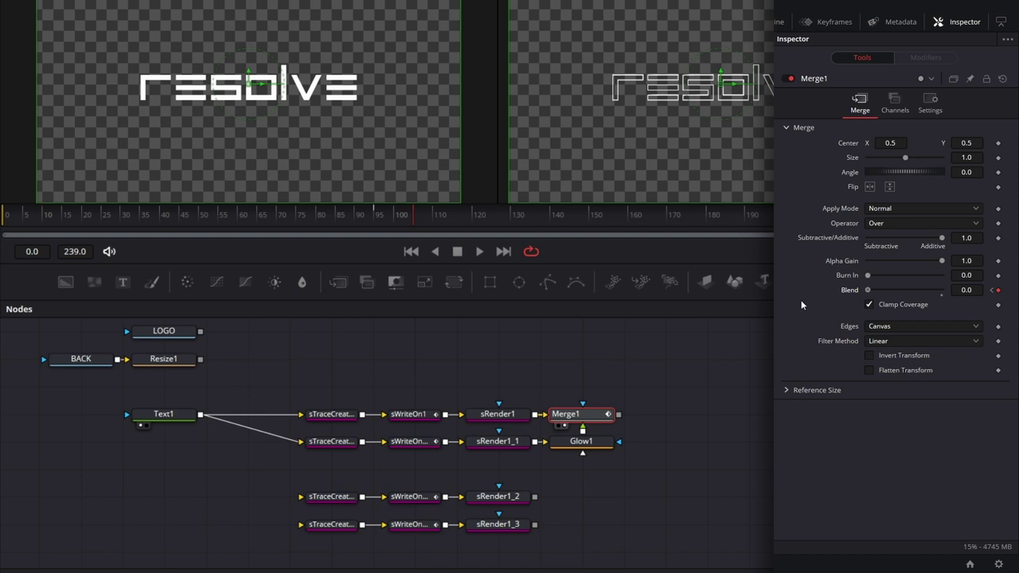
Step: Paste copies of Merge1 and Glow1 after sRender1_2 and sRender1_3
right_click(598, 417)
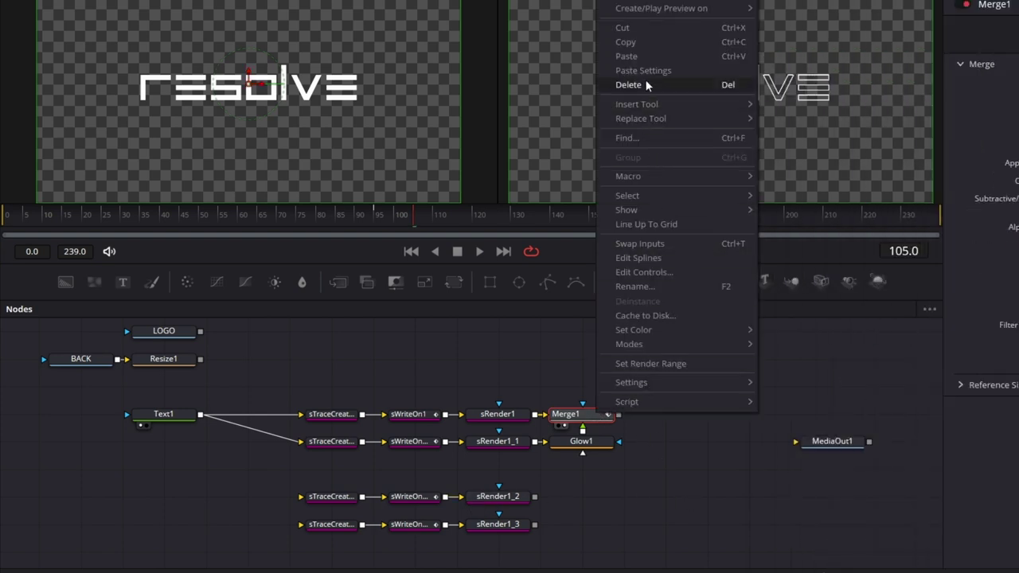
left_click(649, 43)
left_click(570, 495)
right_click(571, 497)
left_click(625, 472)
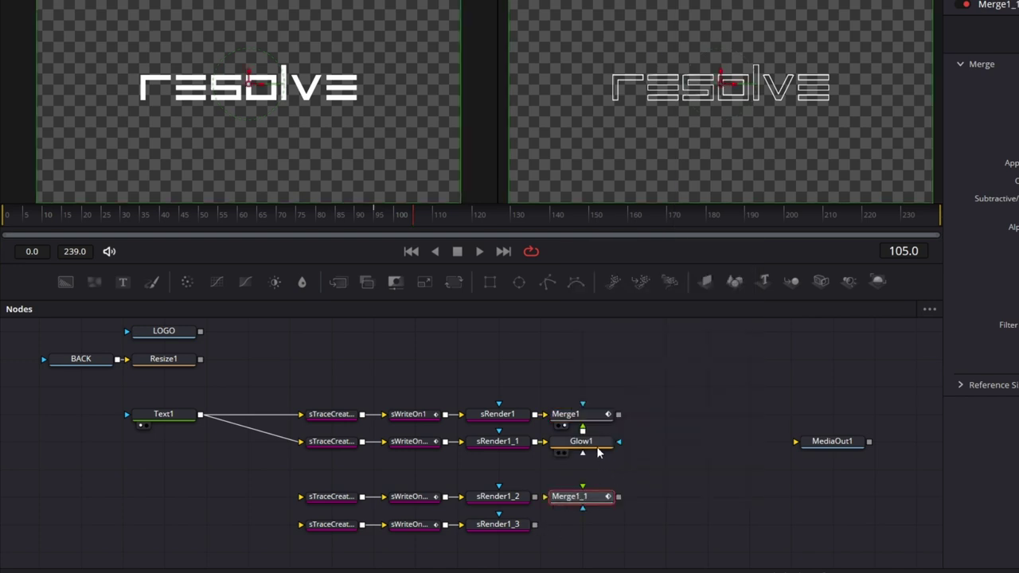
left_click(596, 445)
right_click(597, 446)
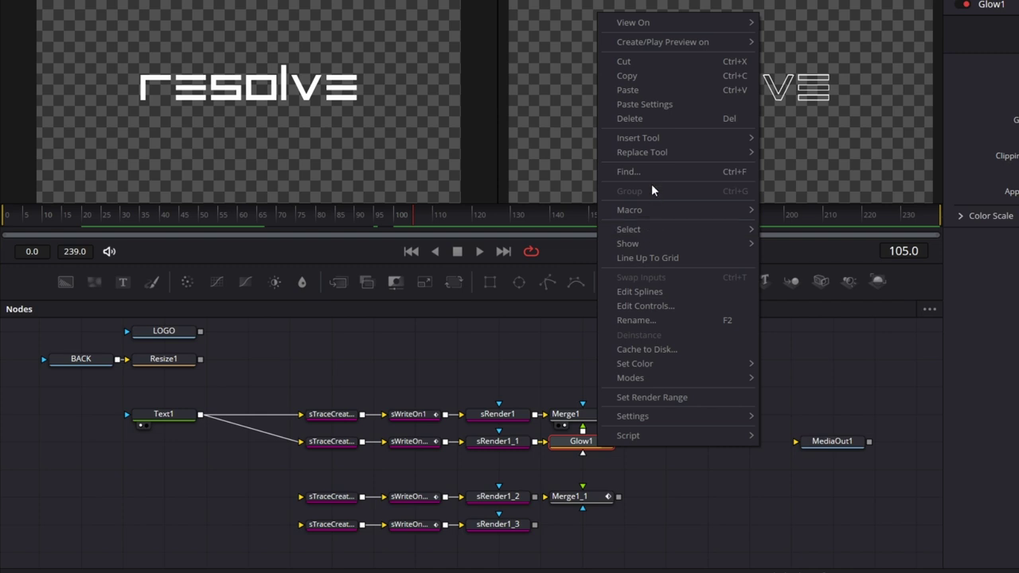
left_click(646, 76)
right_click(576, 519)
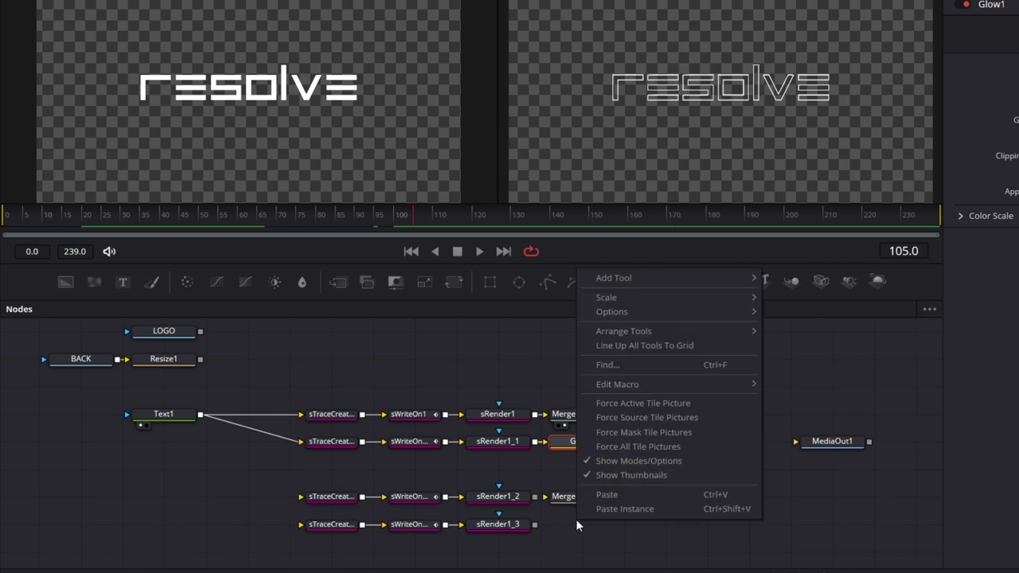
left_click(666, 496)
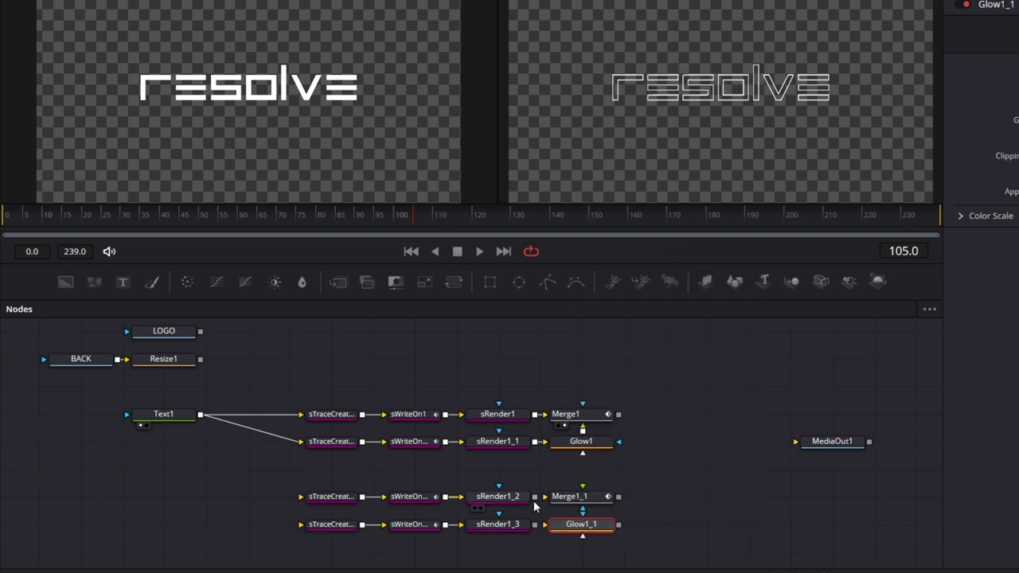
Step: Wire sRender1_2 into Merge1_1, sRender1_3 into Glow1_1, and Glow1_1 into Merge1_1
left_click_drag(534, 500, 548, 497)
left_click_drag(563, 518, 582, 488)
left_click_drag(593, 557, 596, 539)
Step: Move the LOGO node beneath Text1 and connect it to the third- and fourth-row shape traces
left_click_drag(724, 497, 708, 467)
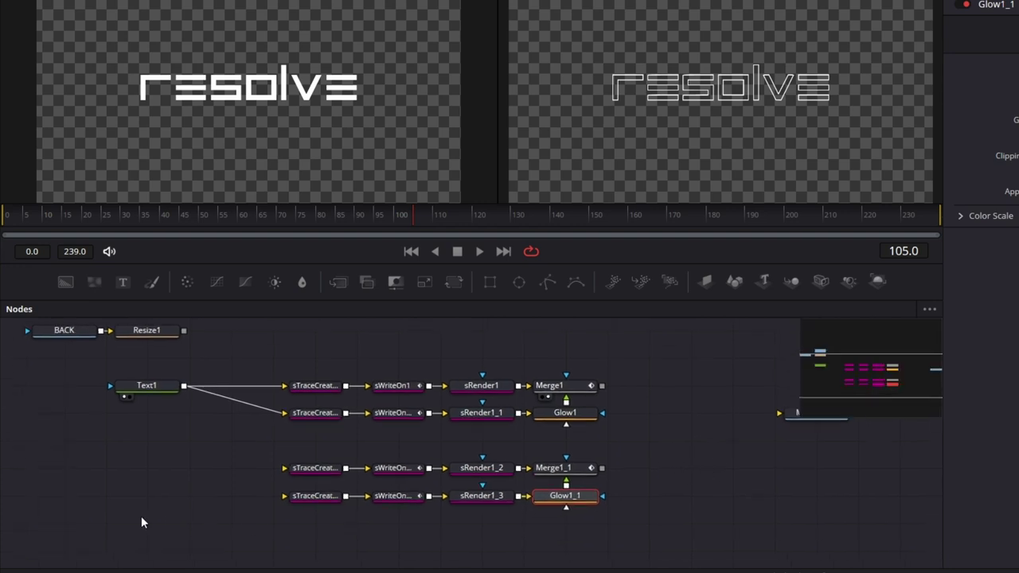
left_click_drag(138, 522, 175, 517)
left_click_drag(183, 341, 252, 512)
left_click(243, 500)
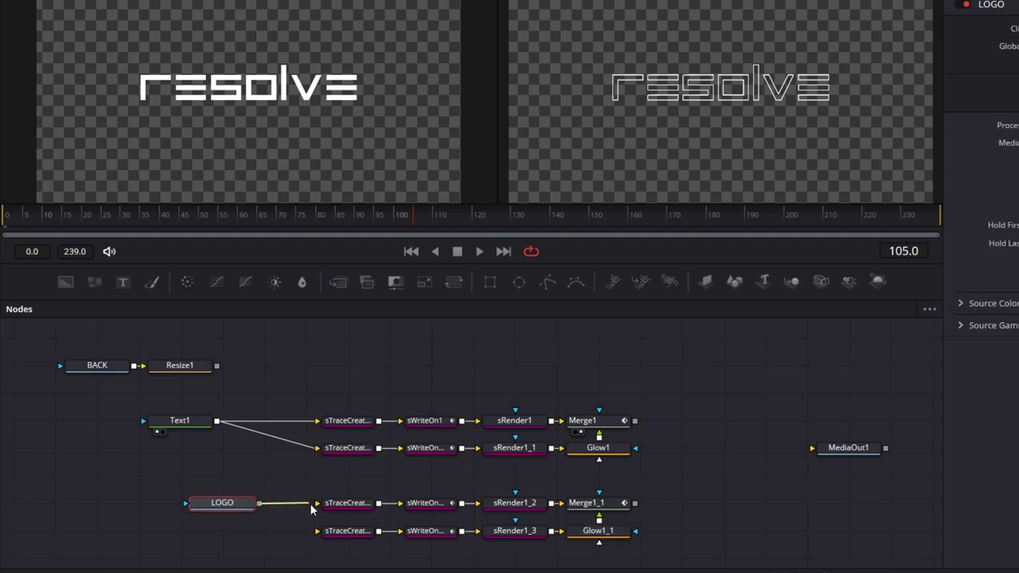
left_click_drag(318, 504, 317, 532)
left_click_drag(732, 528, 602, 486)
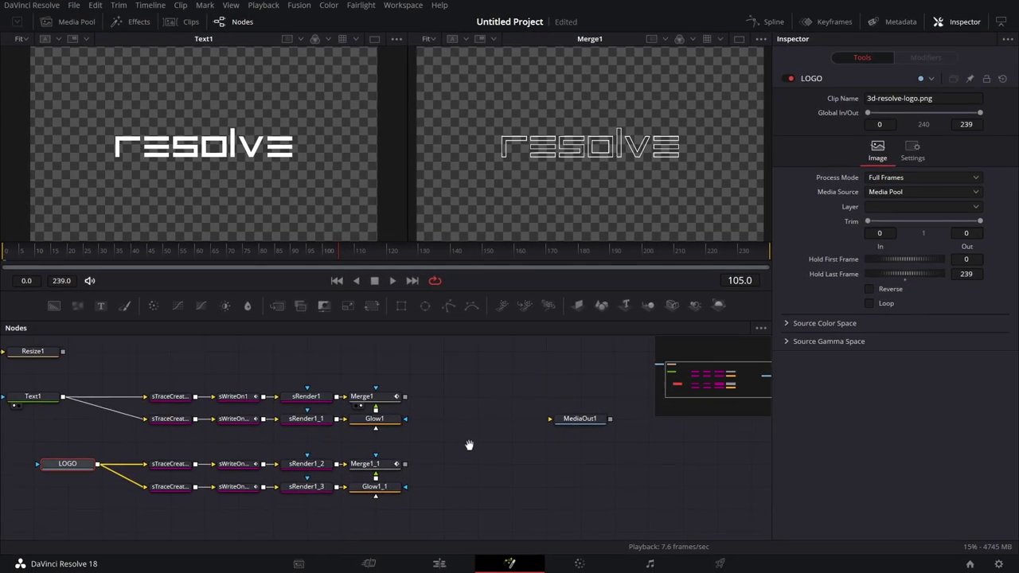
left_click_drag(573, 452, 600, 479)
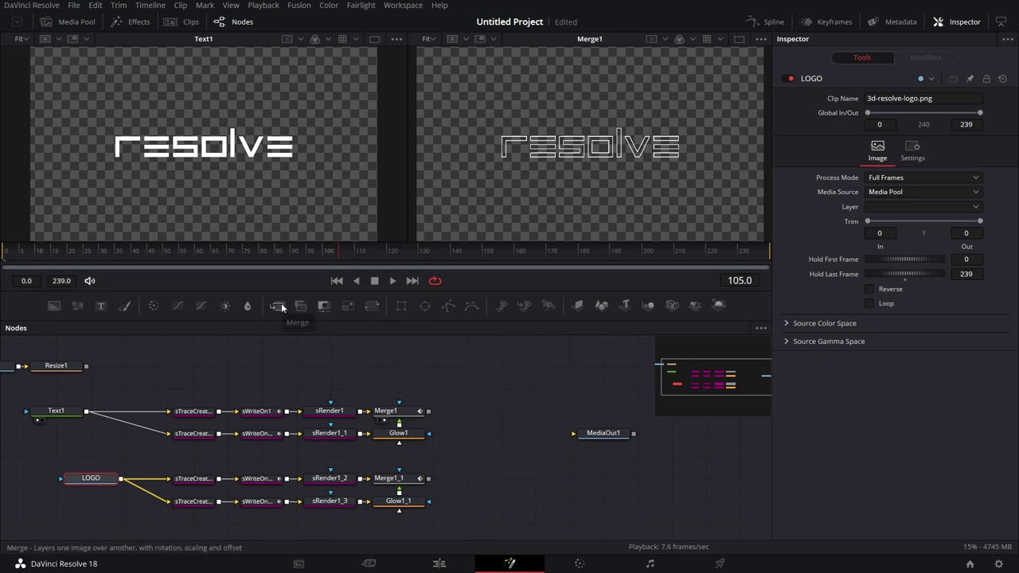
Step: Add Merge2 fed by Merge1 and Merge1_1, viewing Merge2 and Merge1_1 in the two viewers
left_click_drag(300, 305, 500, 455)
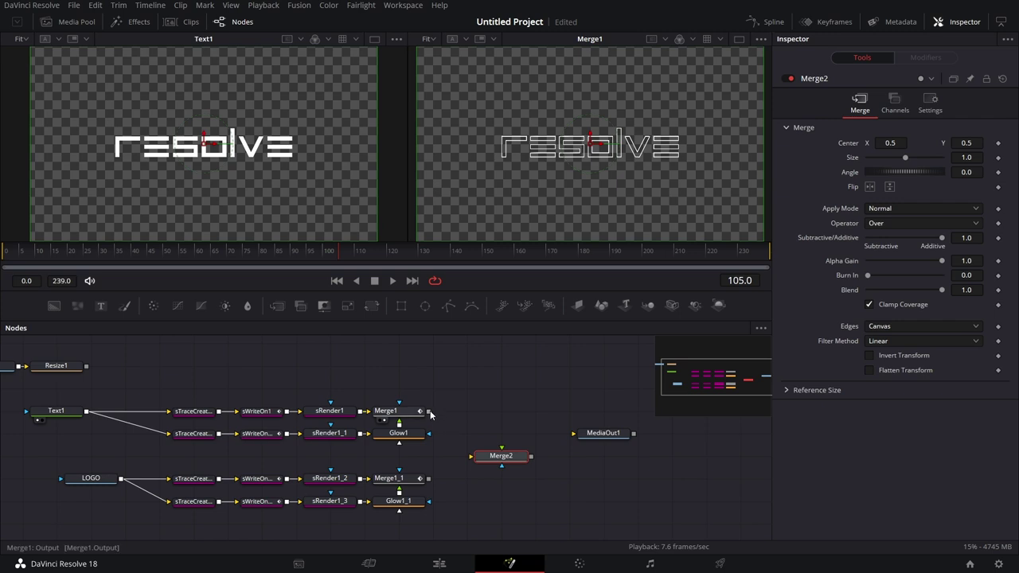
left_click_drag(428, 412, 506, 454)
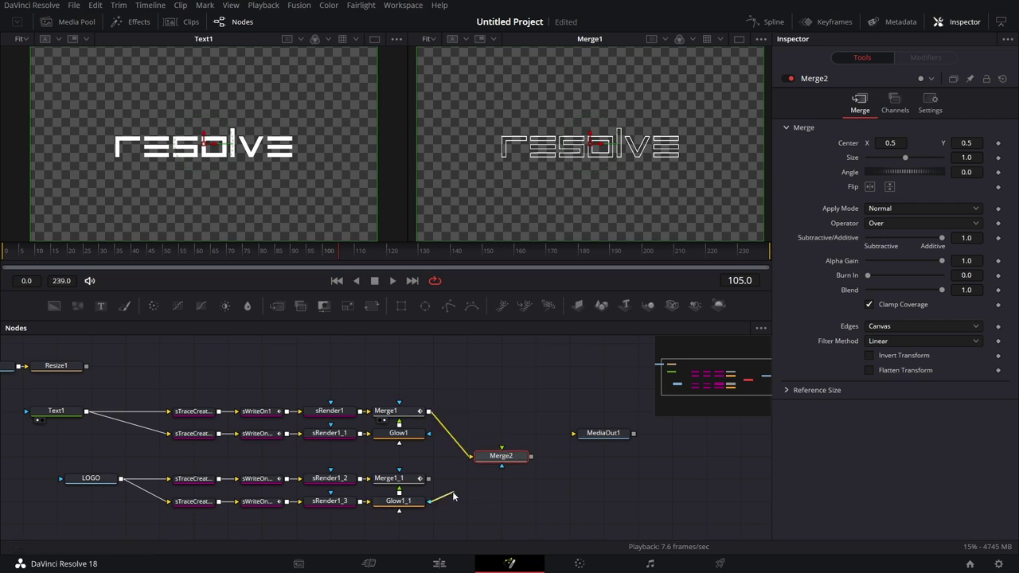
left_click_drag(429, 479, 503, 457)
key("2")
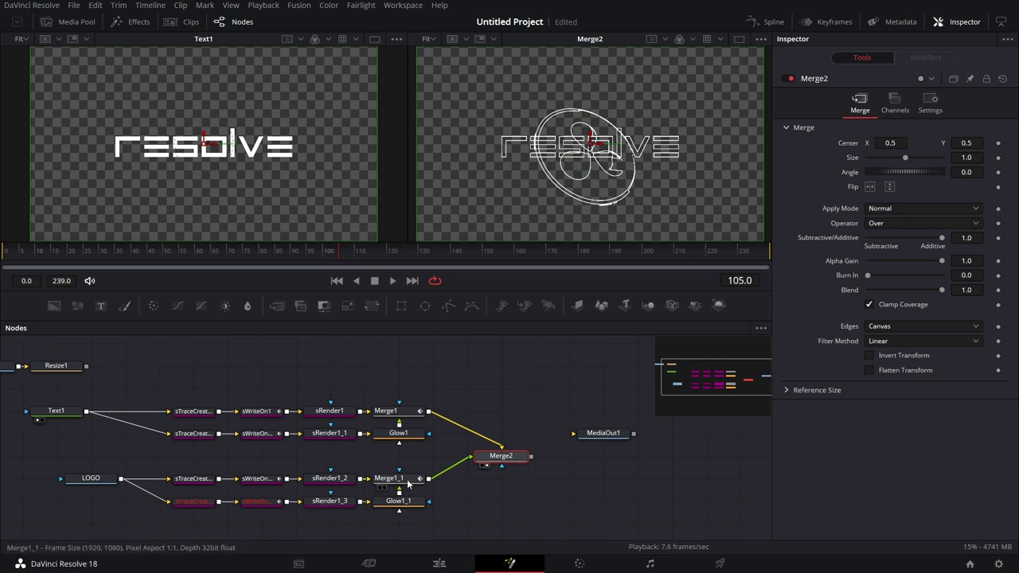
left_click_drag(404, 483, 246, 220)
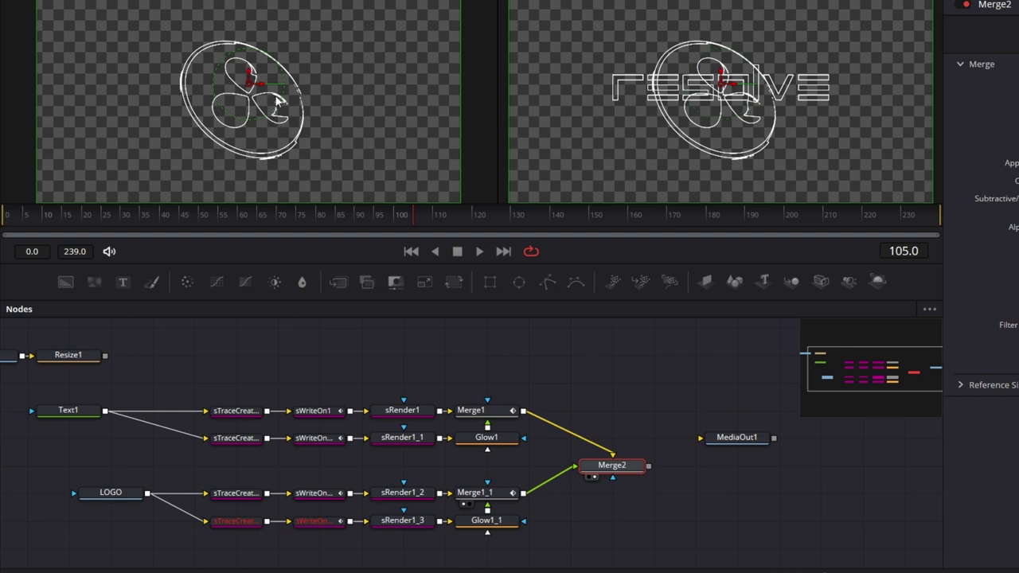
Step: Set sTraceCreate1_2's Threshold to 0.37
left_click(220, 494)
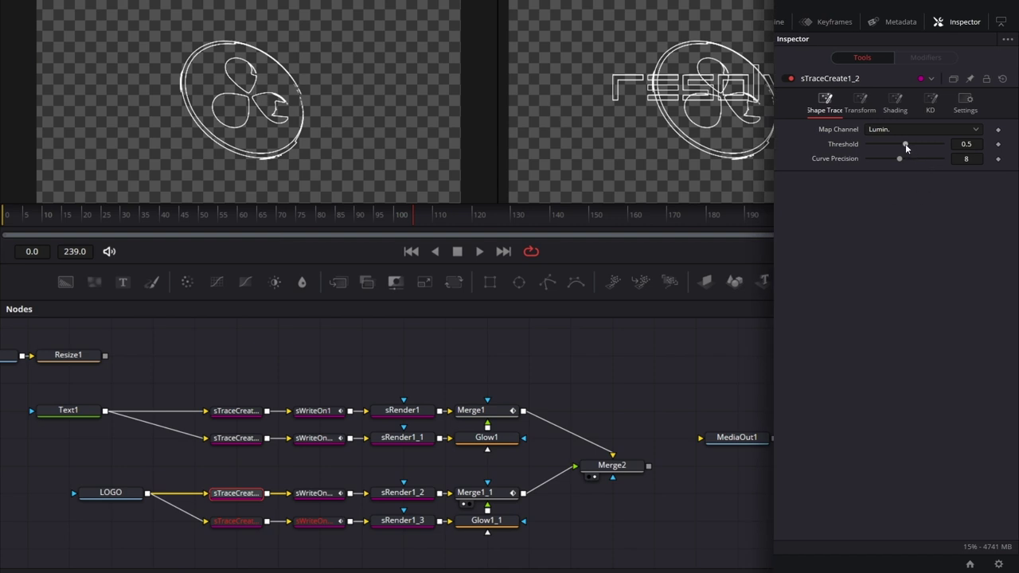
left_click_drag(907, 145, 898, 142)
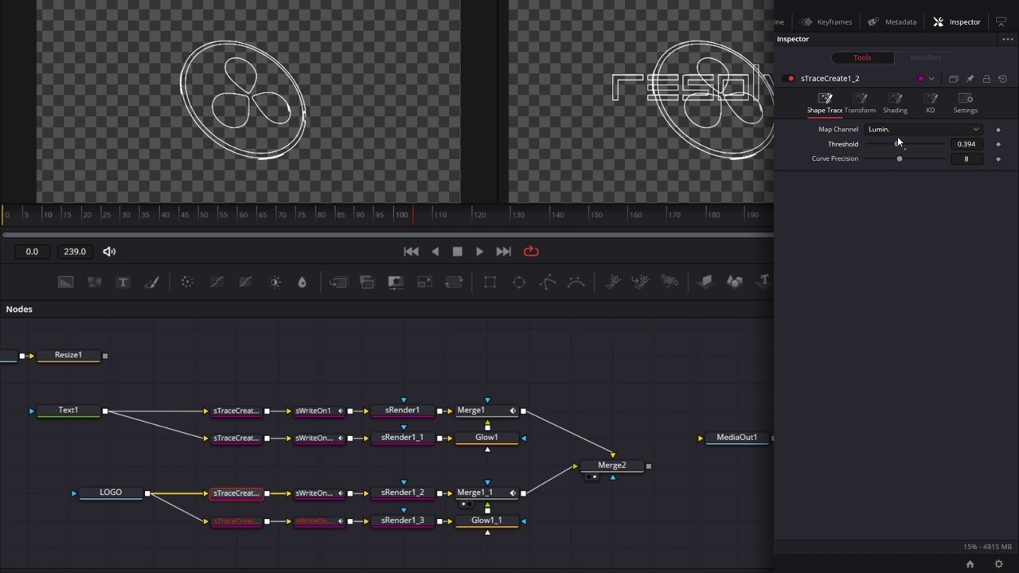
left_click(966, 142)
type("0.391")
key("BackSpace")
key("BackSpace")
type("7")
key("Return")
Step: Set sTraceCreate1_3's Threshold to 0.37 and hide the Inspector
left_click(242, 522)
left_click(973, 145)
type("37")
key("Tab")
left_click(971, 300)
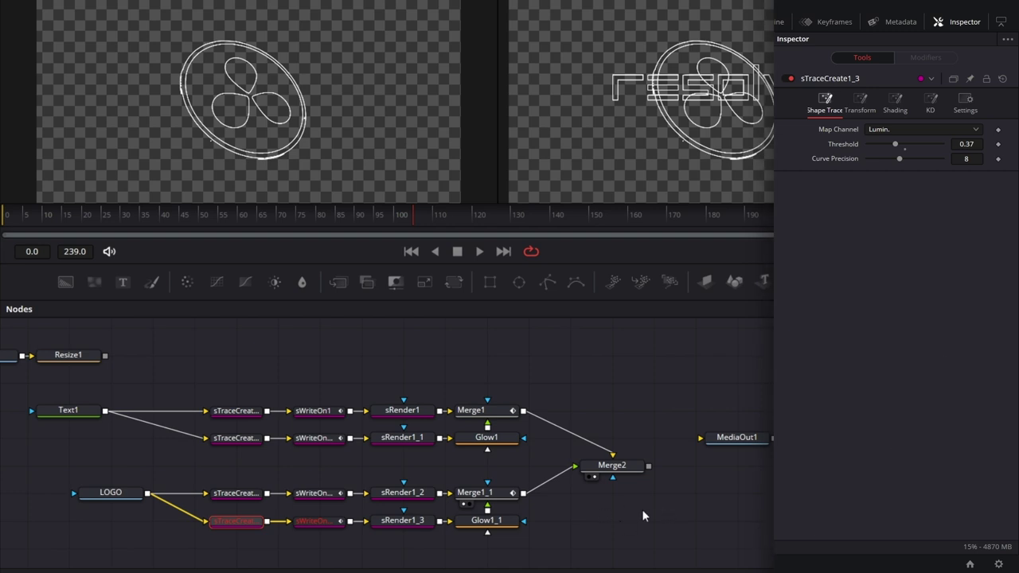
key("shift+0")
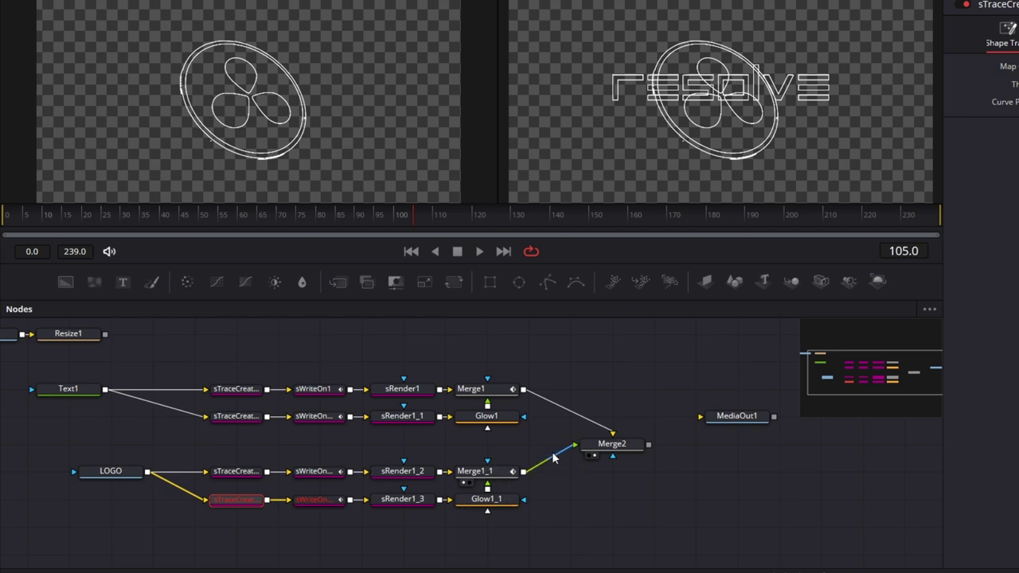
Step: Insert Transform1 between Merge1_1 and Merge2 and drag the traced logo to the lower right
left_click_drag(452, 282, 624, 391)
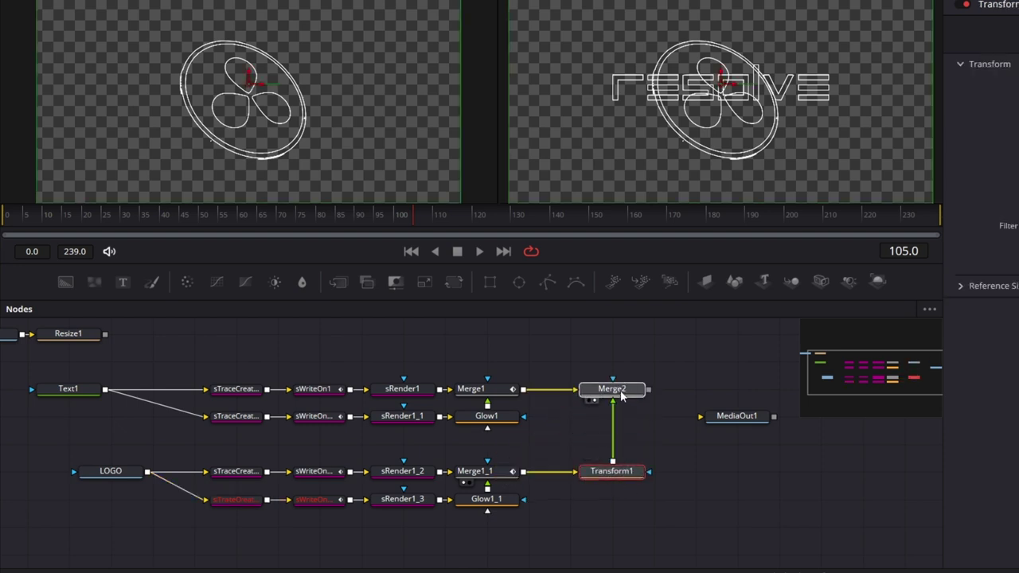
left_click(619, 472)
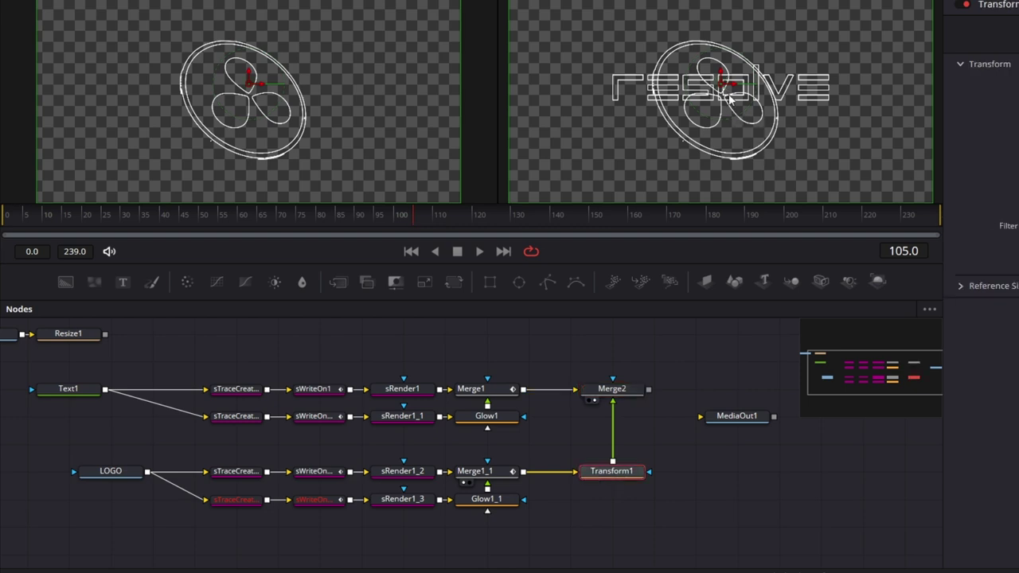
left_click_drag(727, 83, 891, 159)
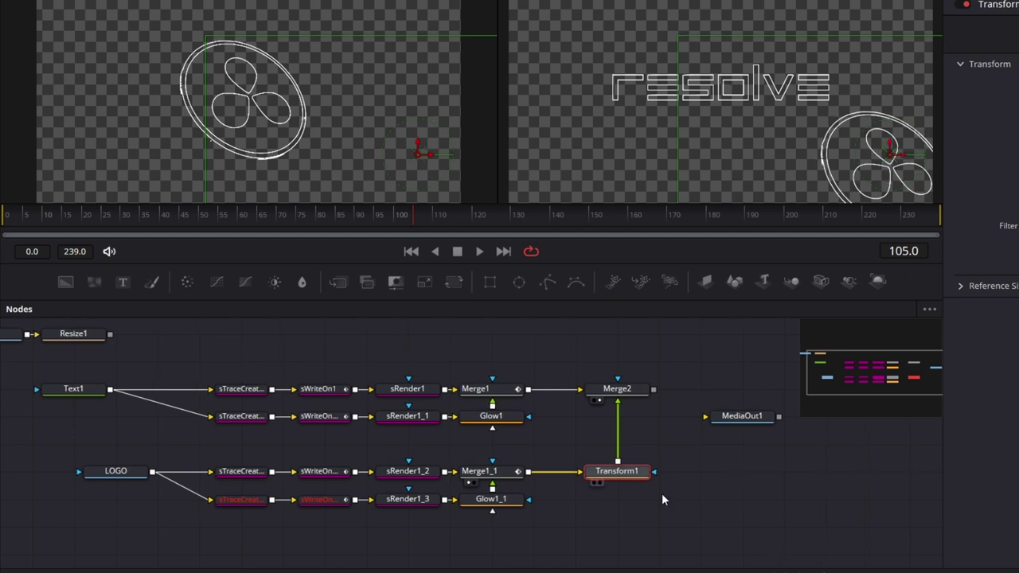
scroll(738, 478, "down", 2)
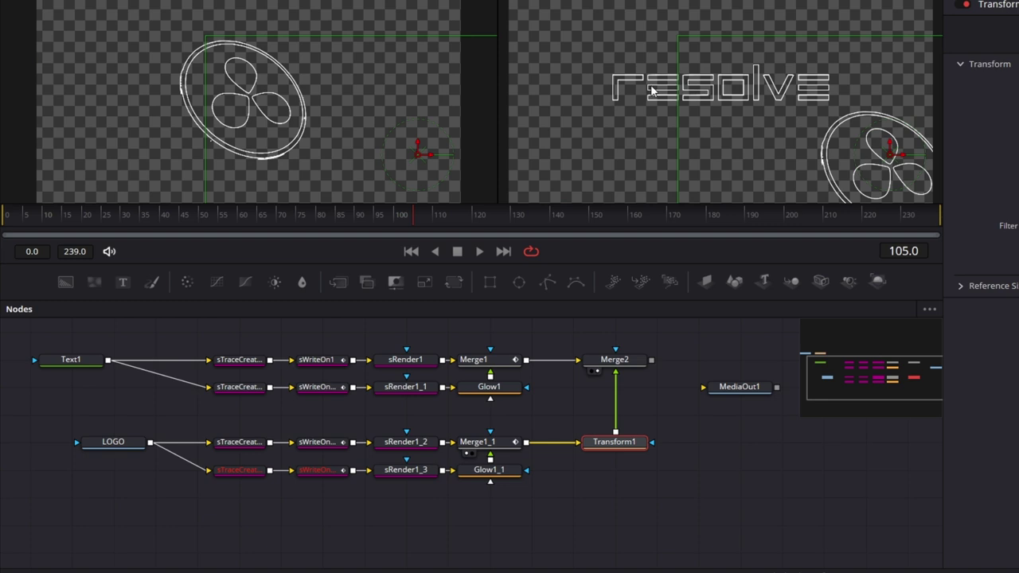
Step: Give both text traces, sTraceCreate1 and sTraceCreate1_1, a pale cyan pen colour
left_click(243, 360)
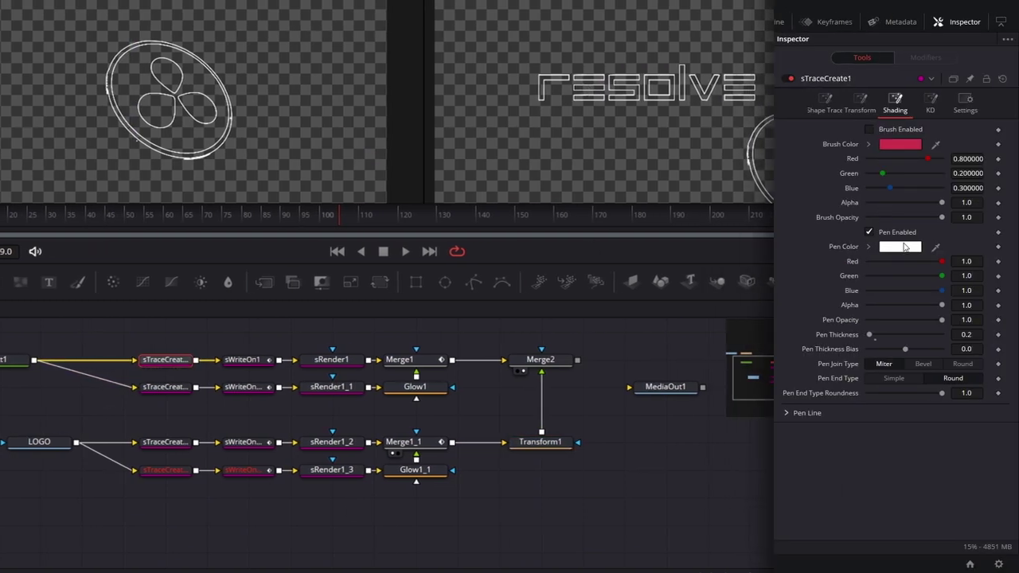
left_click(905, 247)
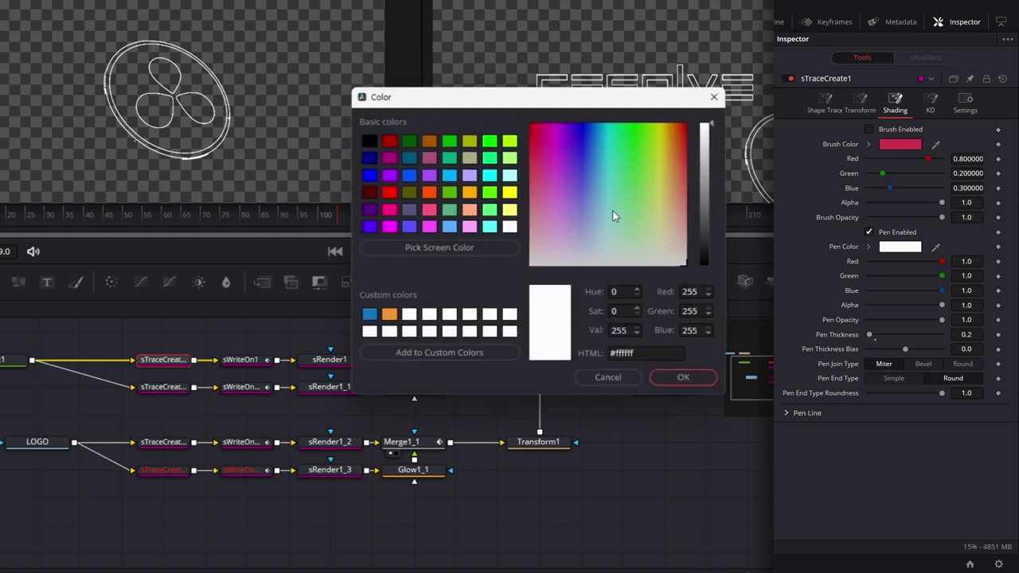
left_click_drag(611, 213, 610, 242)
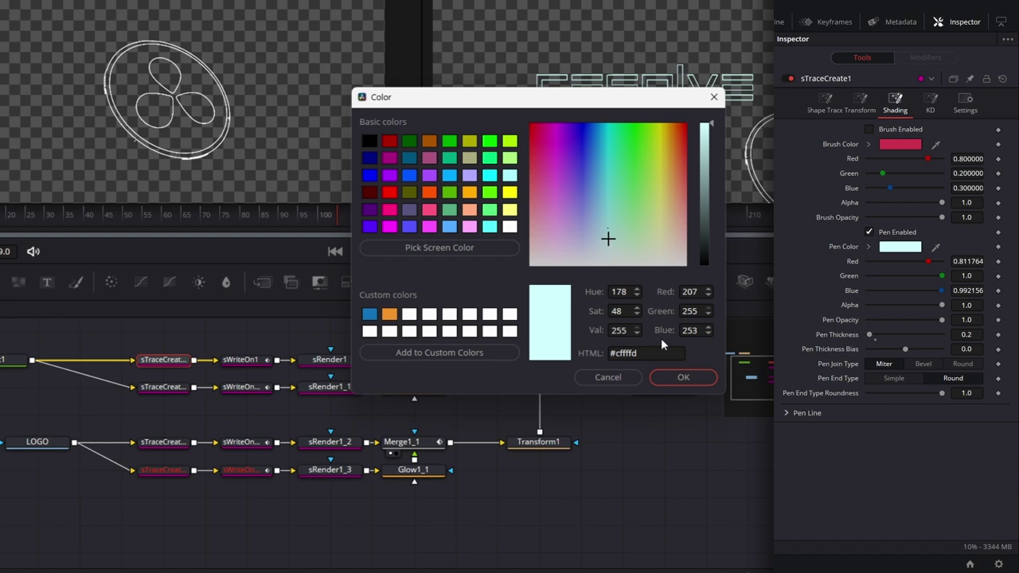
left_click(679, 377)
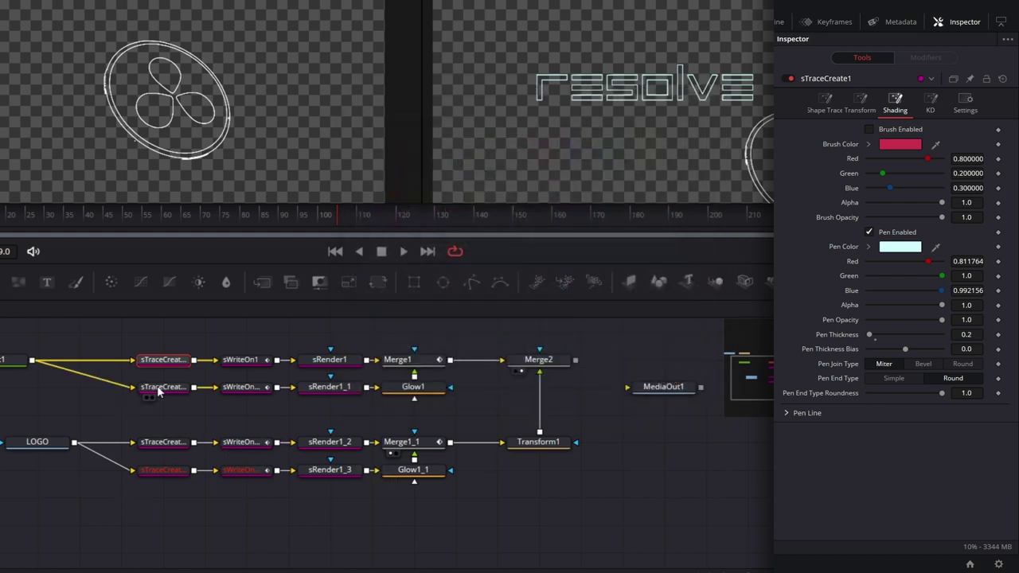
left_click(161, 389)
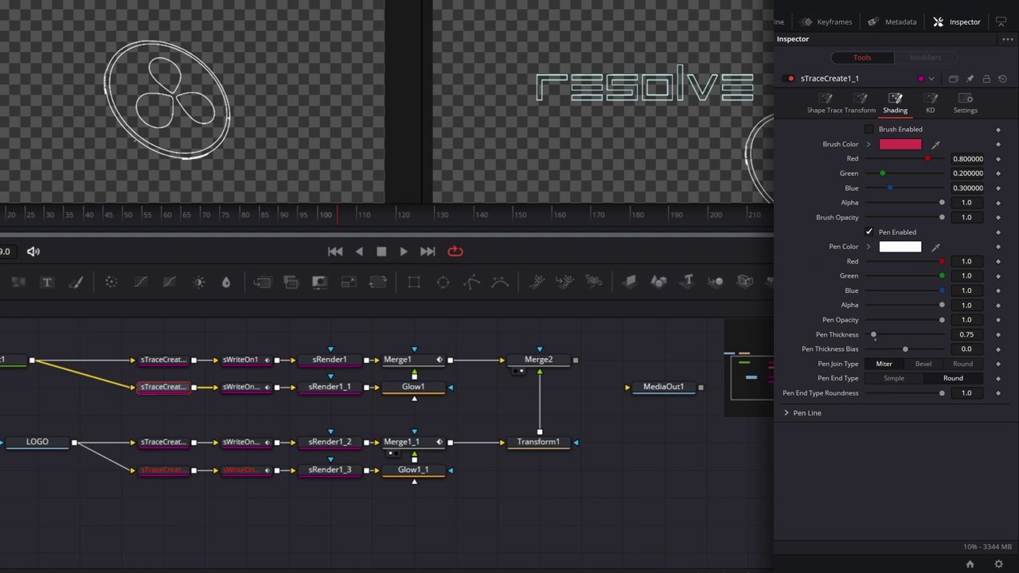
left_click(905, 248)
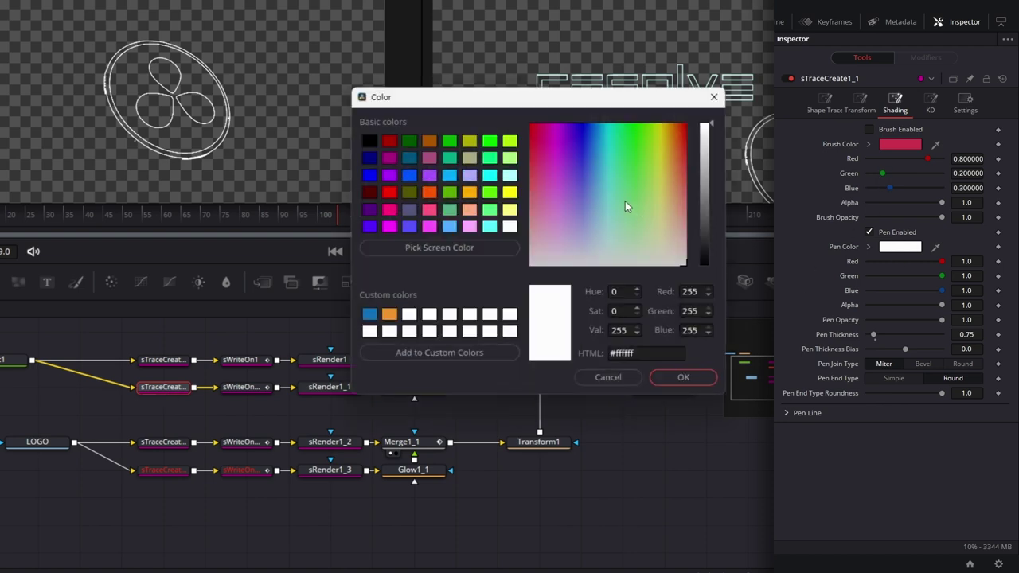
left_click(607, 229)
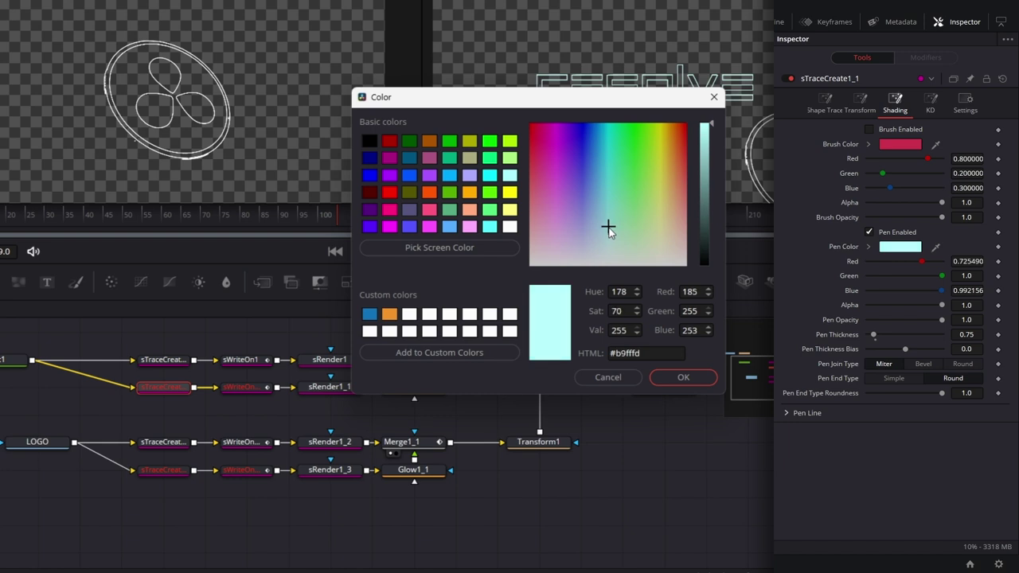
left_click_drag(609, 230, 609, 226)
left_click(675, 376)
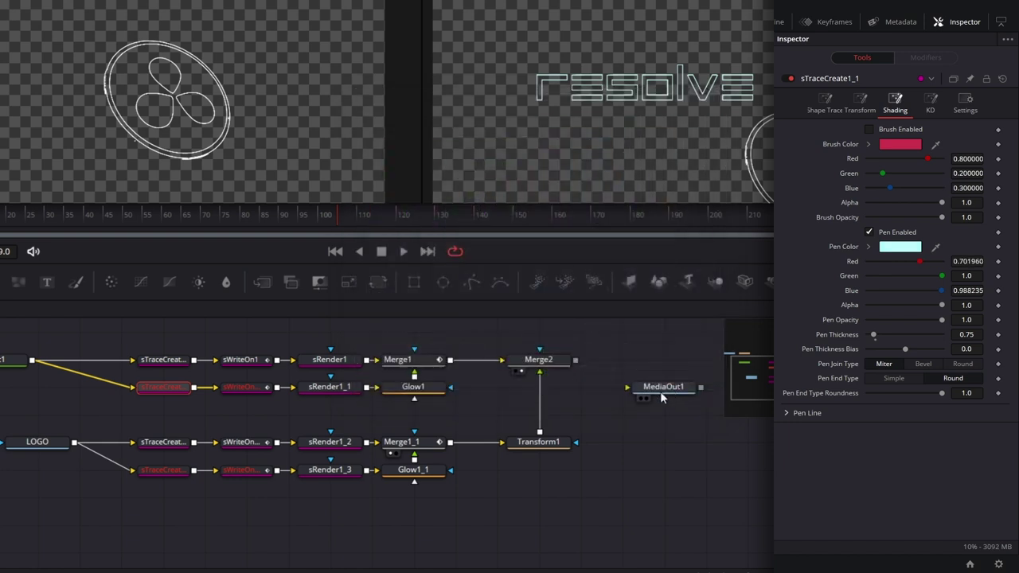
Step: Set sTraceCreate1_2's pen colour to light pink (#ffc9cd) and copy its hex code
left_click(178, 447)
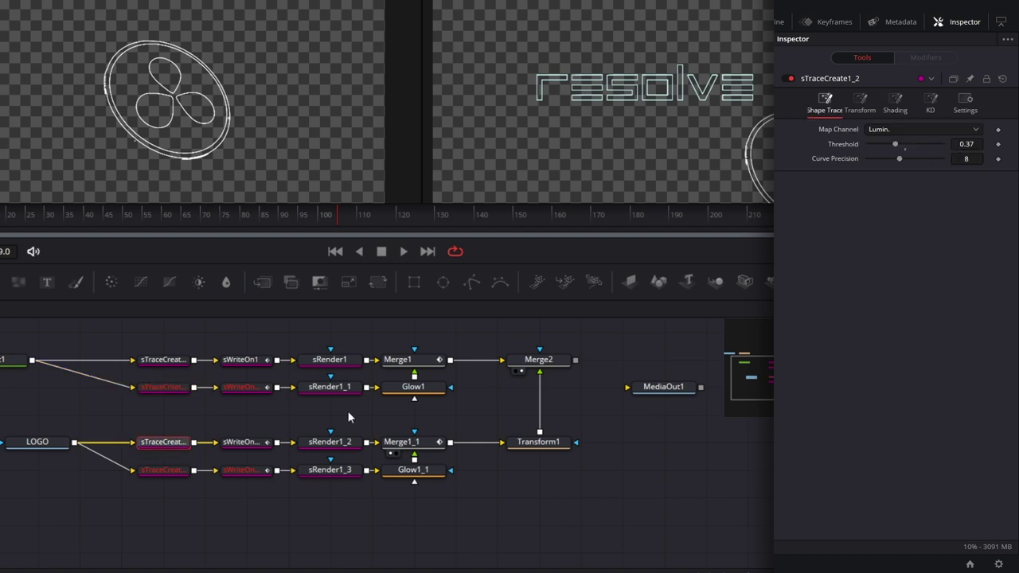
left_click(895, 102)
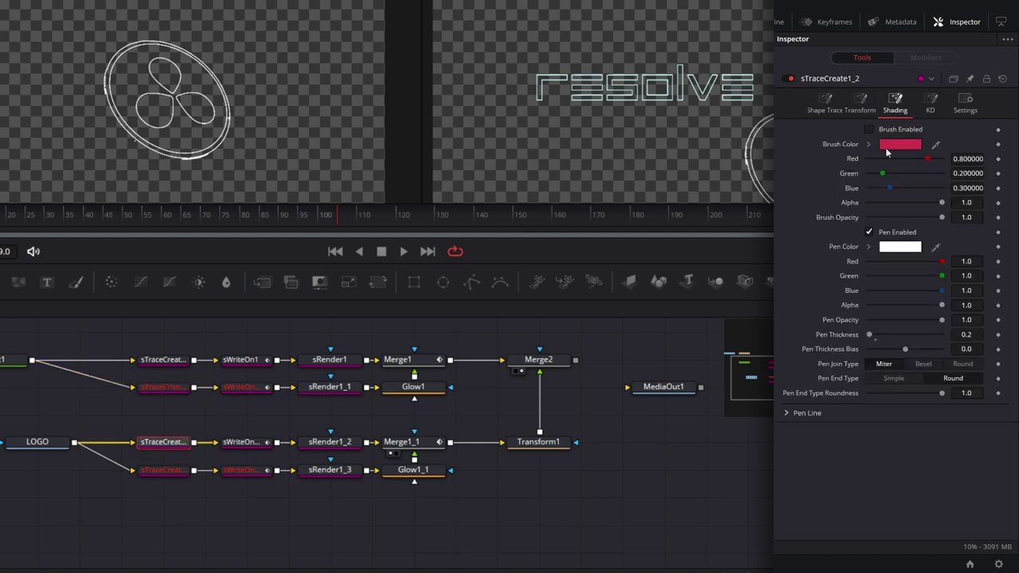
left_click(901, 248)
left_click_drag(570, 225, 532, 239)
left_click_drag(652, 354, 583, 354)
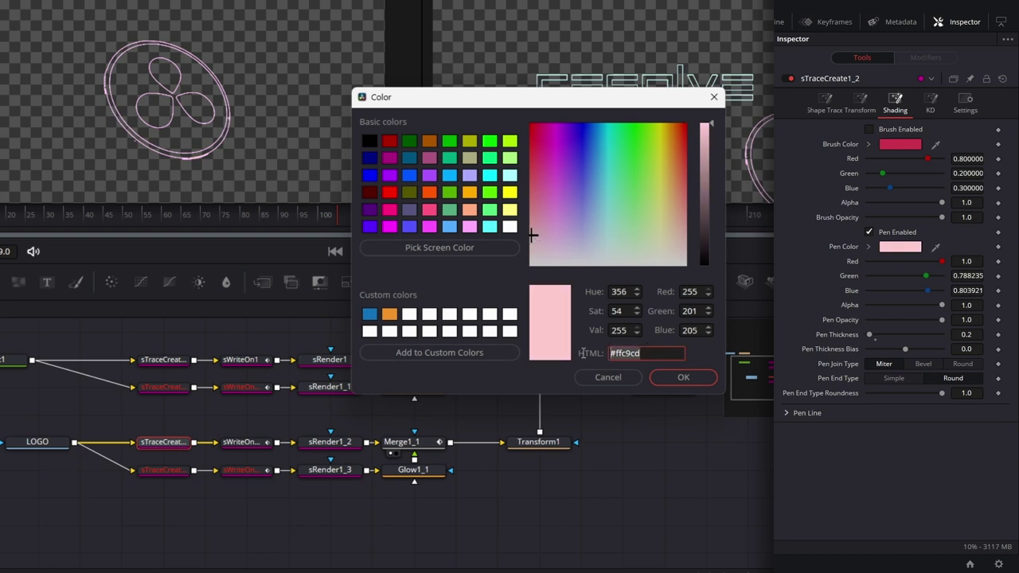
right_click(633, 359)
left_click(670, 414)
left_click(683, 377)
Step: Copy sTraceCreate1_3's #ffffff pen colour hex value, leaving the colour unchanged
left_click(167, 470)
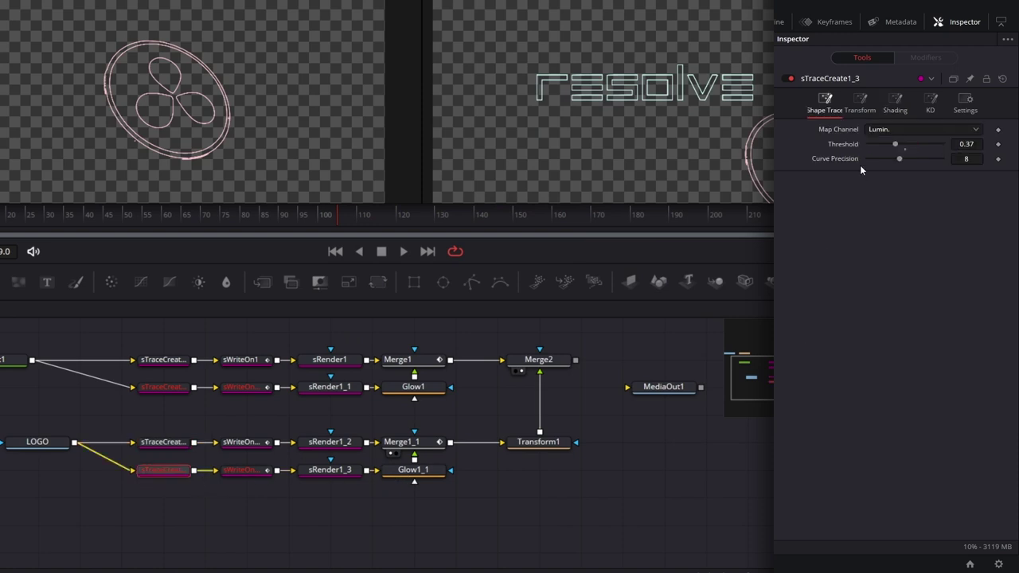
left_click(896, 102)
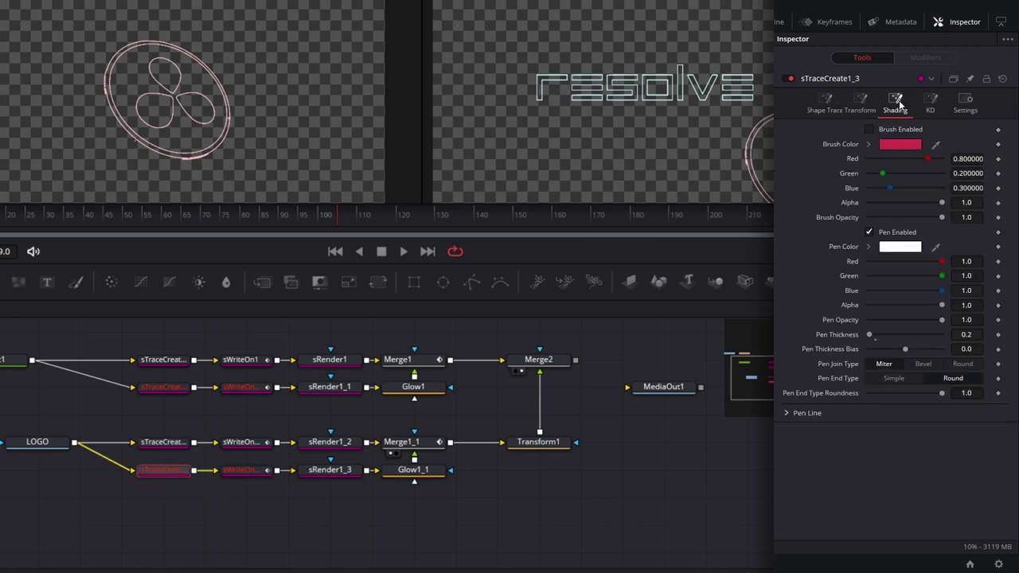
left_click(901, 247)
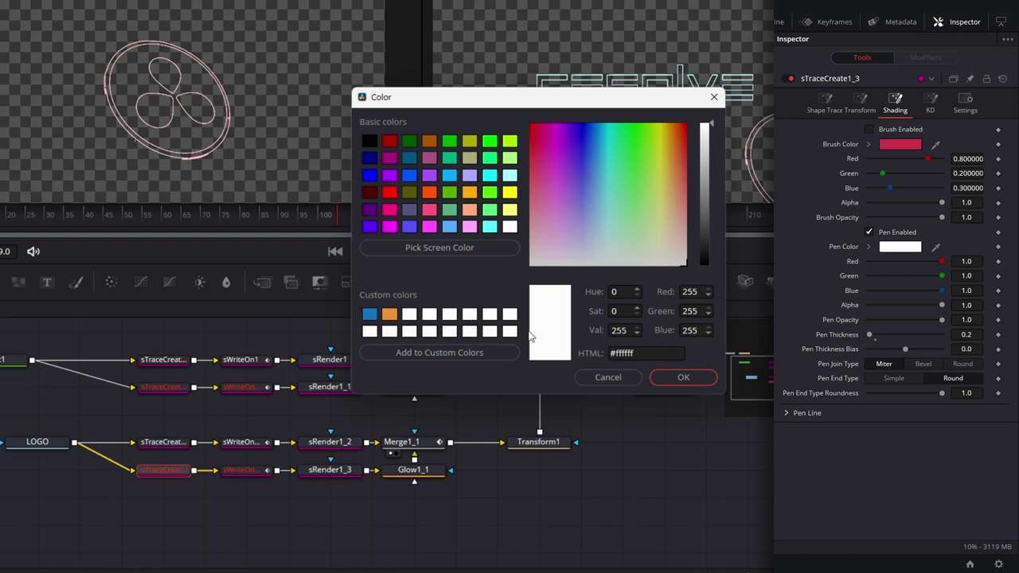
double_click(611, 354)
right_click(617, 353)
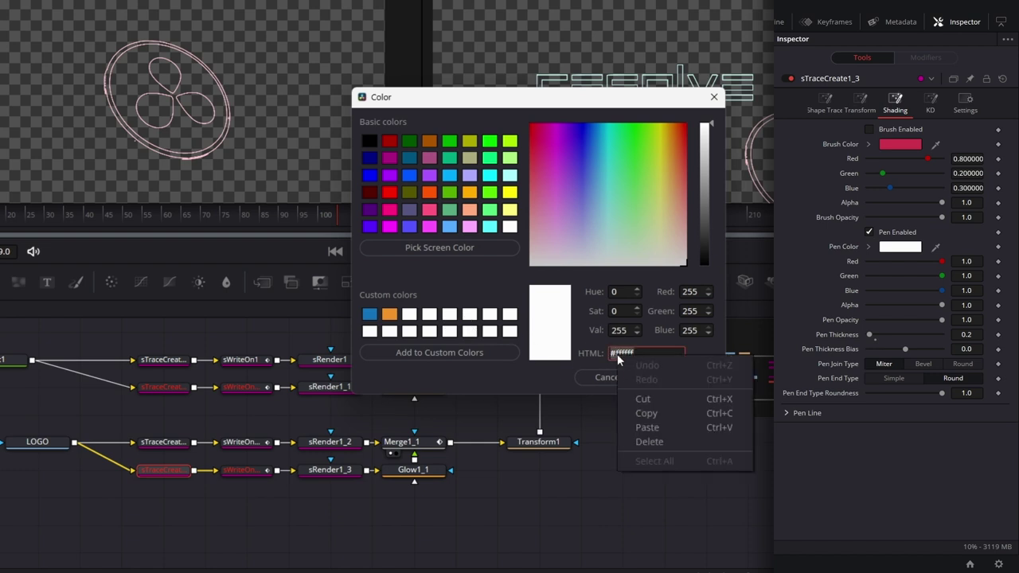
left_click(664, 414)
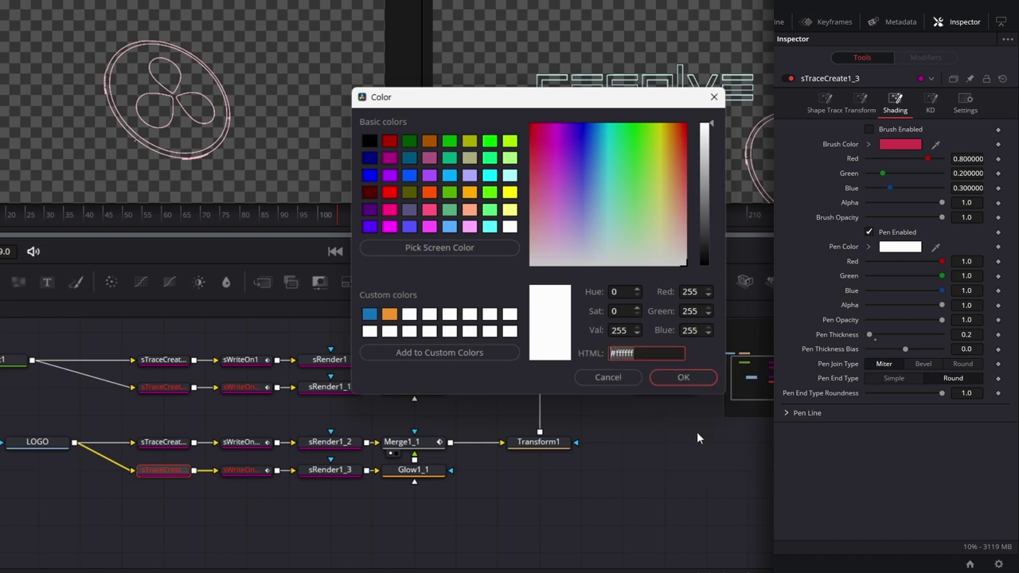
left_click(700, 384)
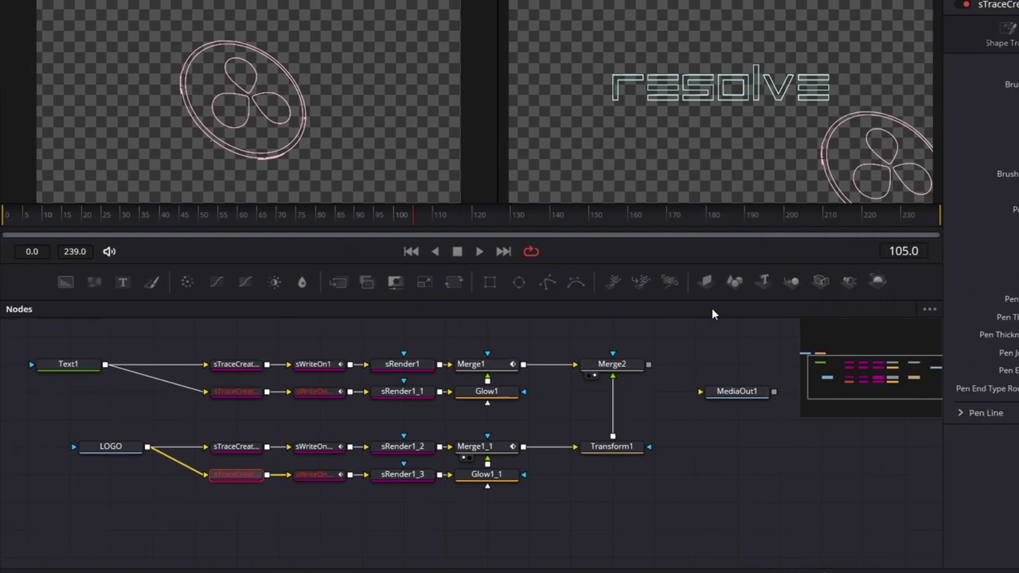
Step: Move BACK and Resize1 beside Transform1, shifting MediaOut1 right to make room
scroll(747, 472, "up", 3)
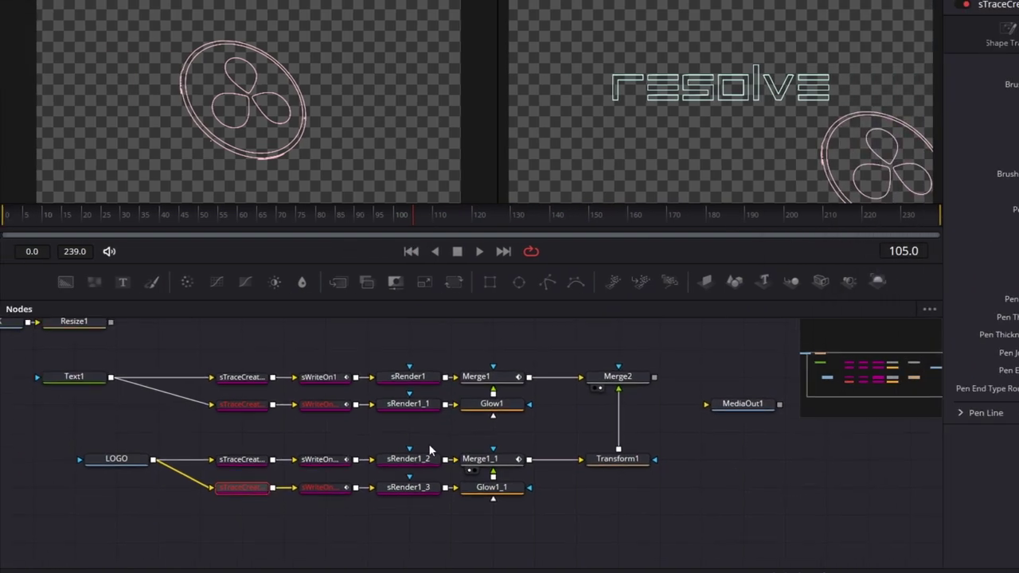
left_click(60, 350)
left_click(126, 351, "ctrl")
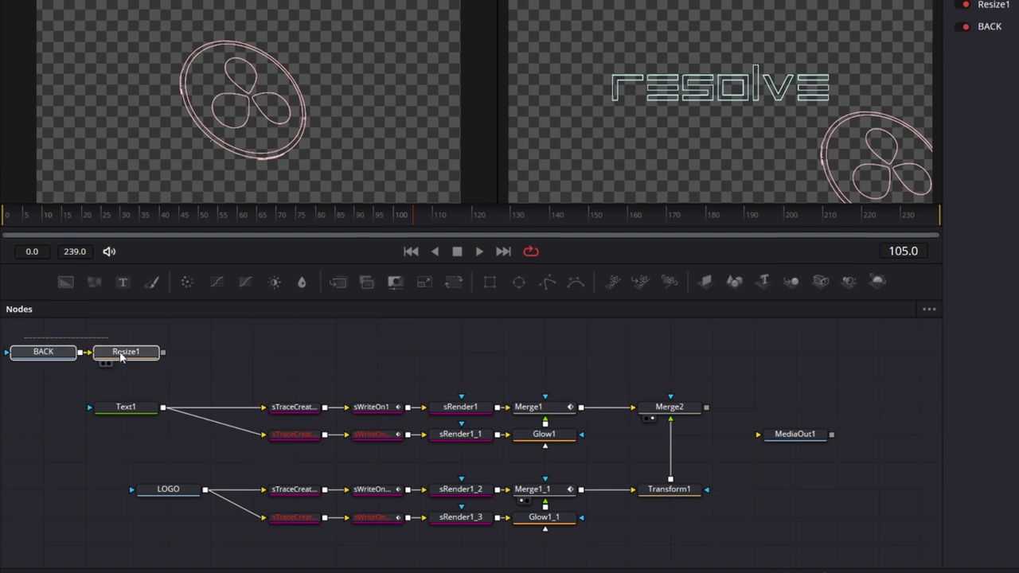
left_click_drag(126, 352, 829, 538)
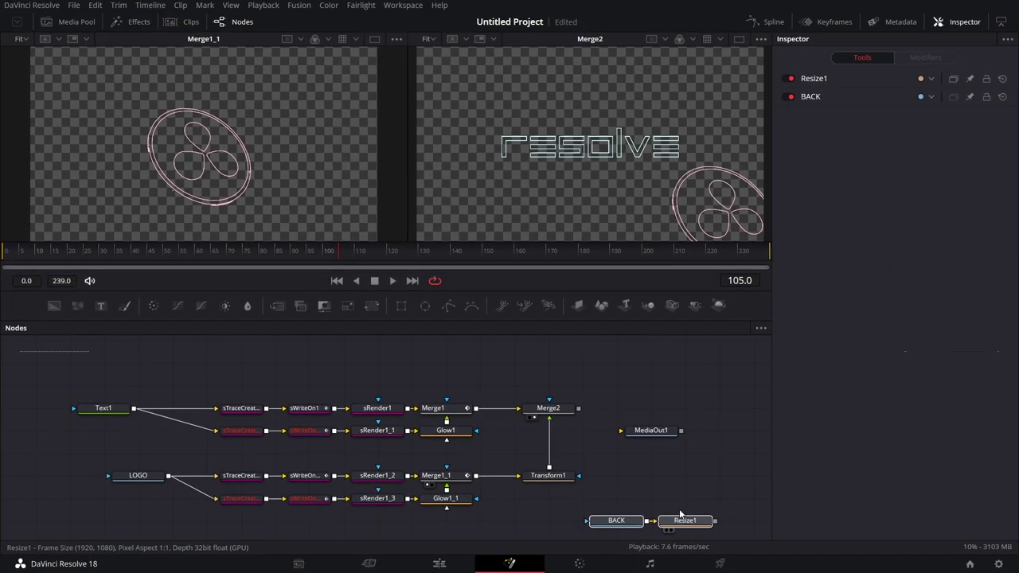
left_click_drag(681, 515, 613, 493)
left_click_drag(638, 436, 672, 436)
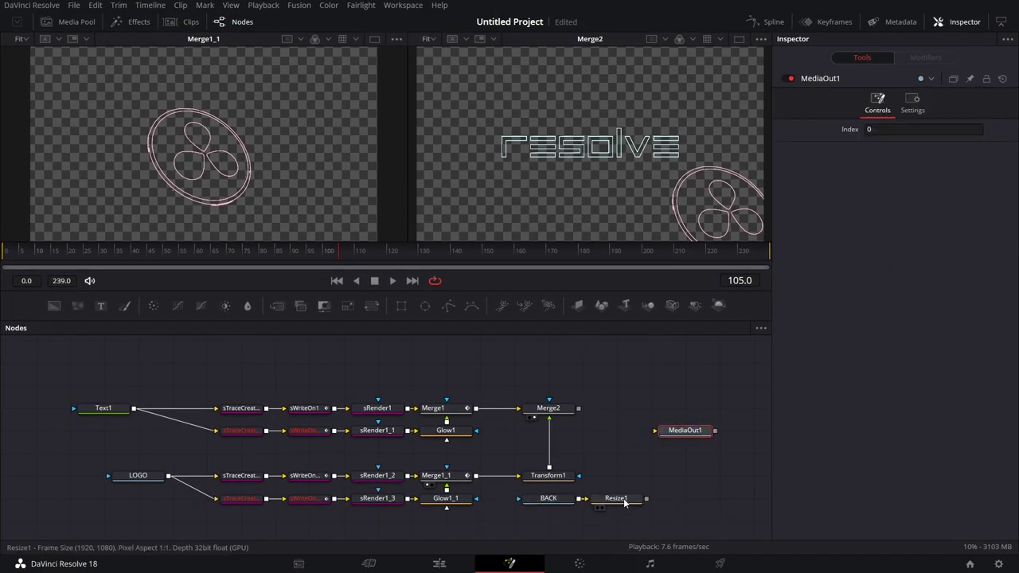
left_click_drag(554, 504, 614, 447)
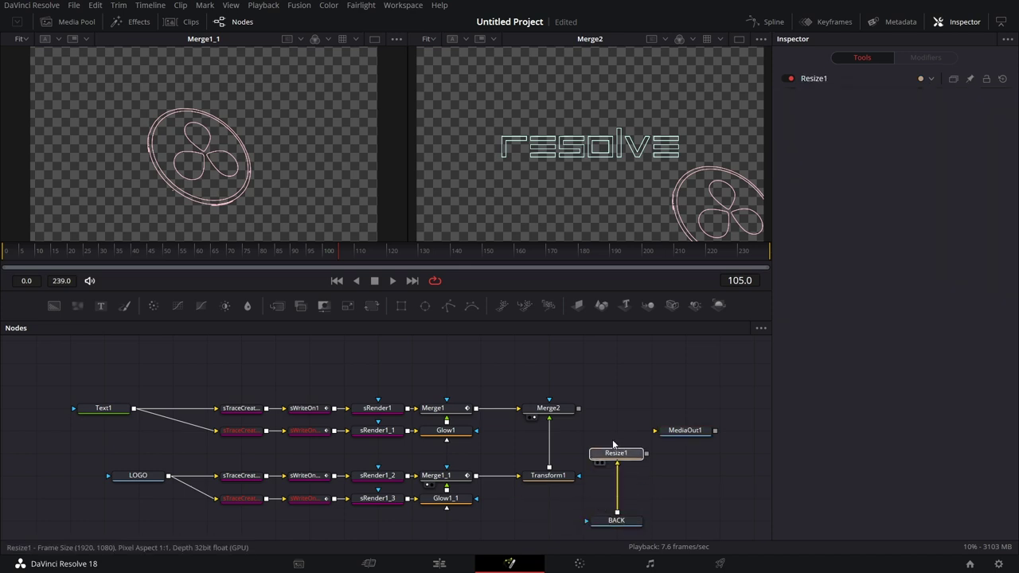
left_click_drag(629, 527, 628, 482)
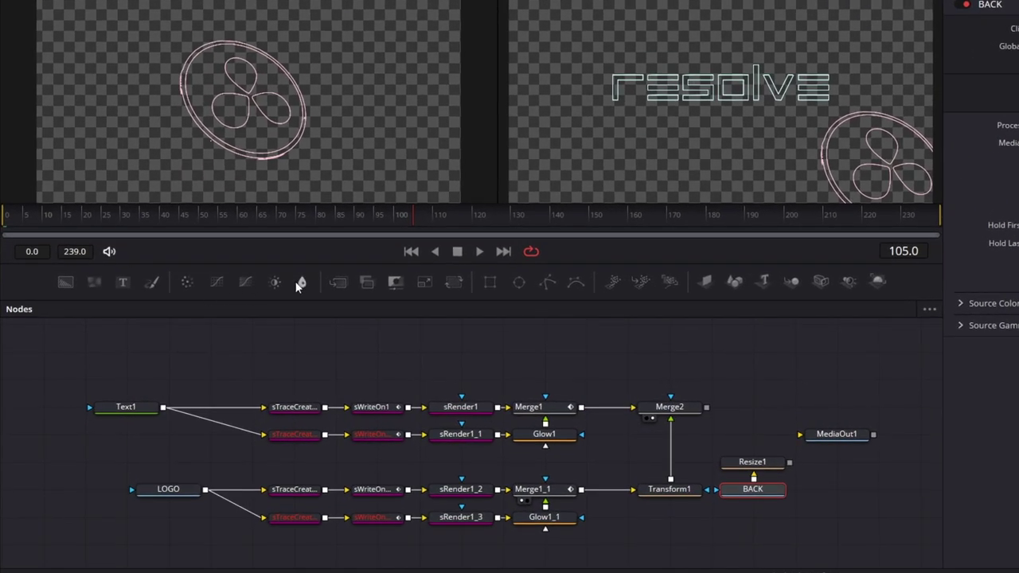
Step: Add Merge3 after Merge2 with Resize1 as its background and view the final composite
left_click_drag(336, 282, 753, 410)
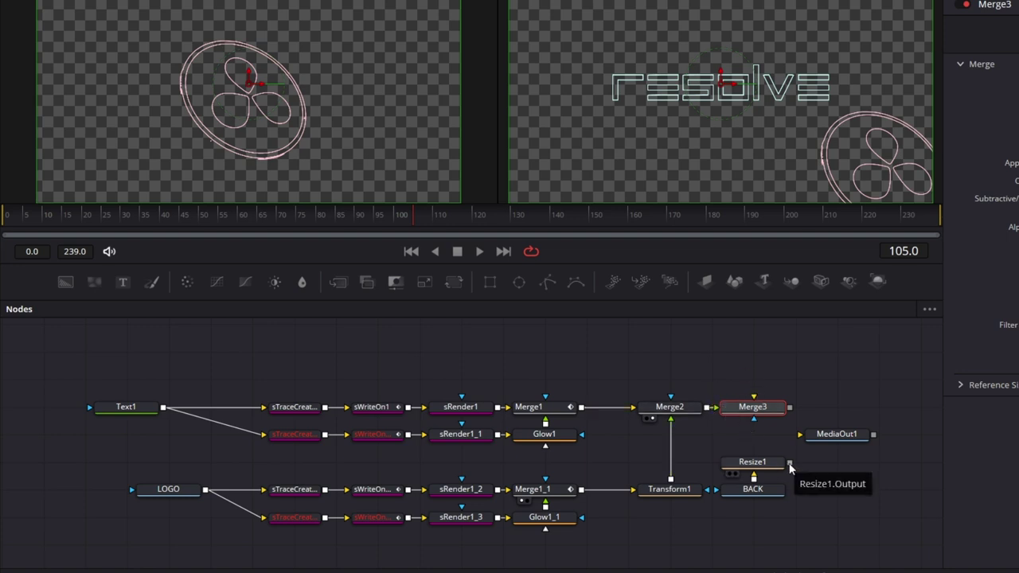
left_click_drag(790, 462, 757, 406)
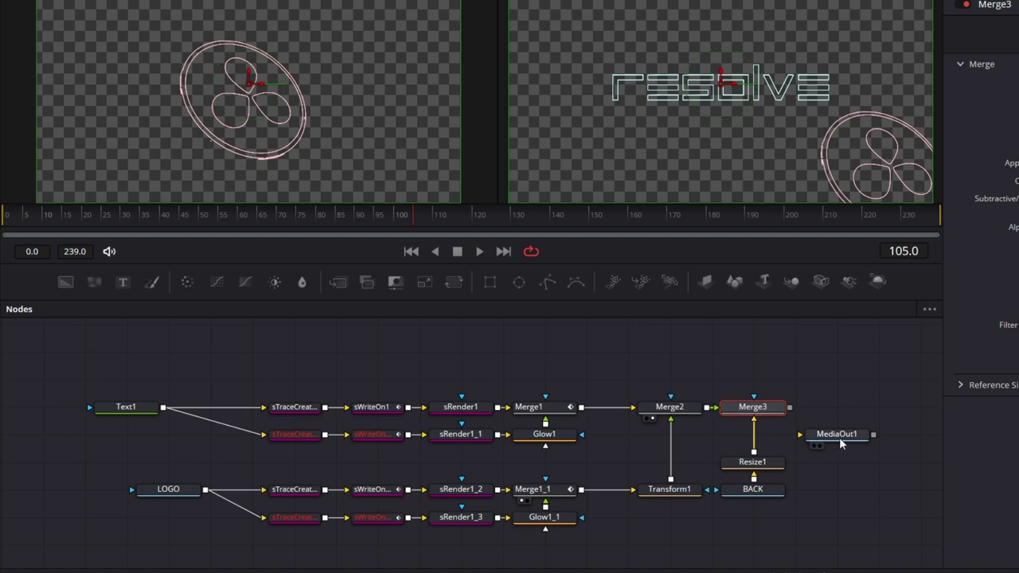
left_click_drag(844, 438, 893, 411)
left_click(893, 411)
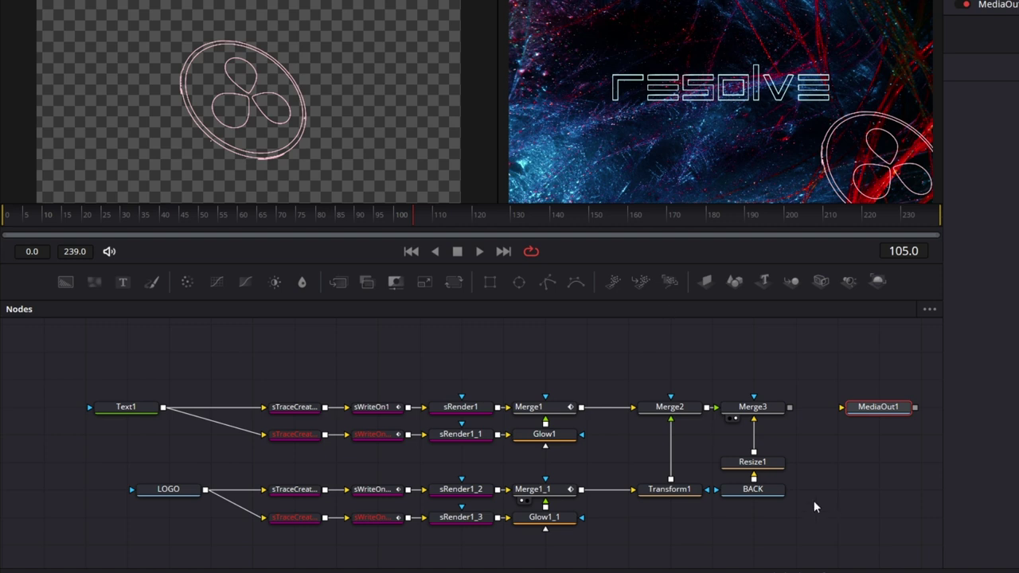
left_click(772, 463)
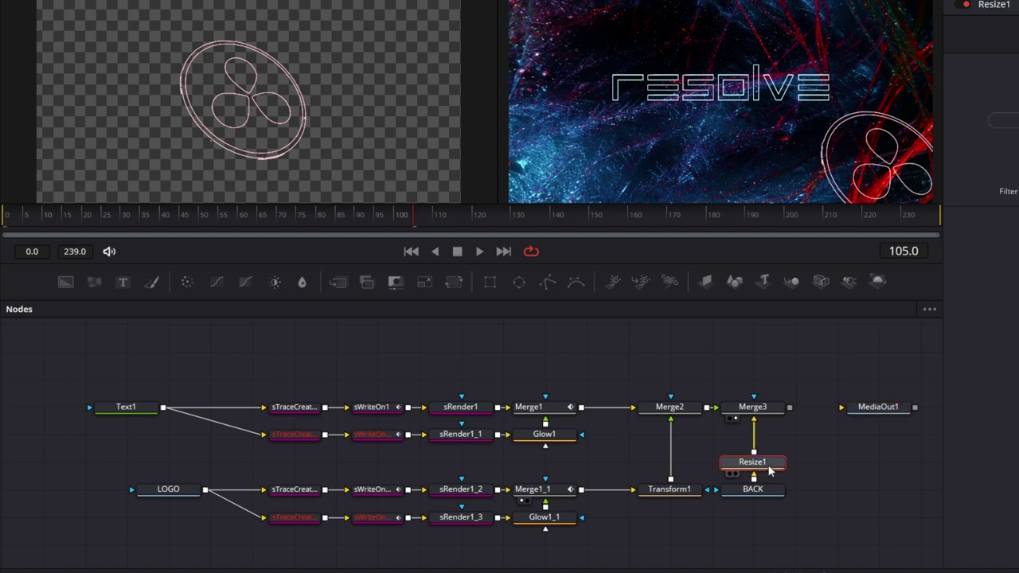
Step: Add a Color Corrector after Resize1 with Saturation 0.3, Contrast 1.83 and Gain 0.5
key("shift+space")
type("cc")
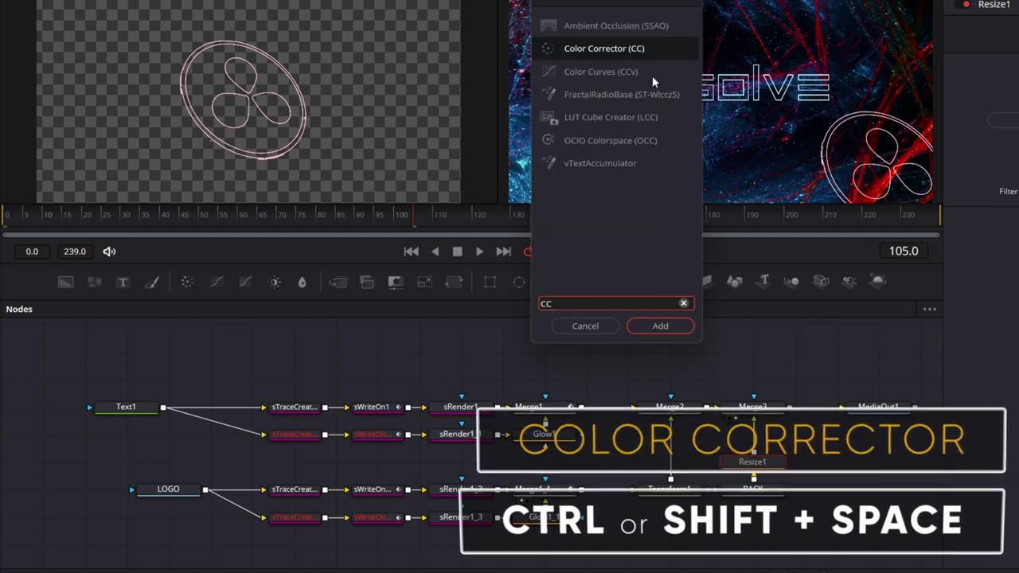
left_click(680, 330)
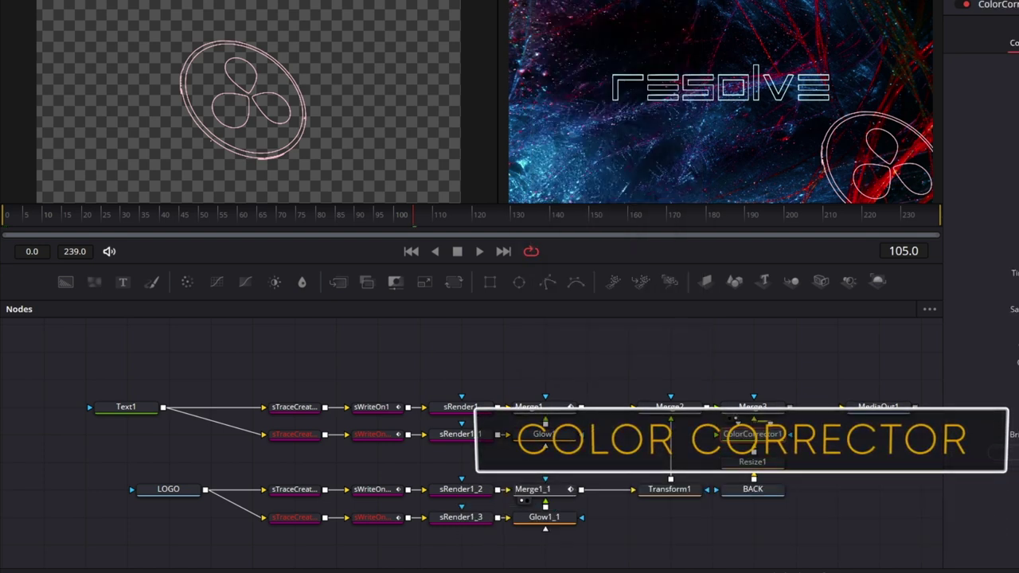
left_click_drag(904, 327, 879, 327)
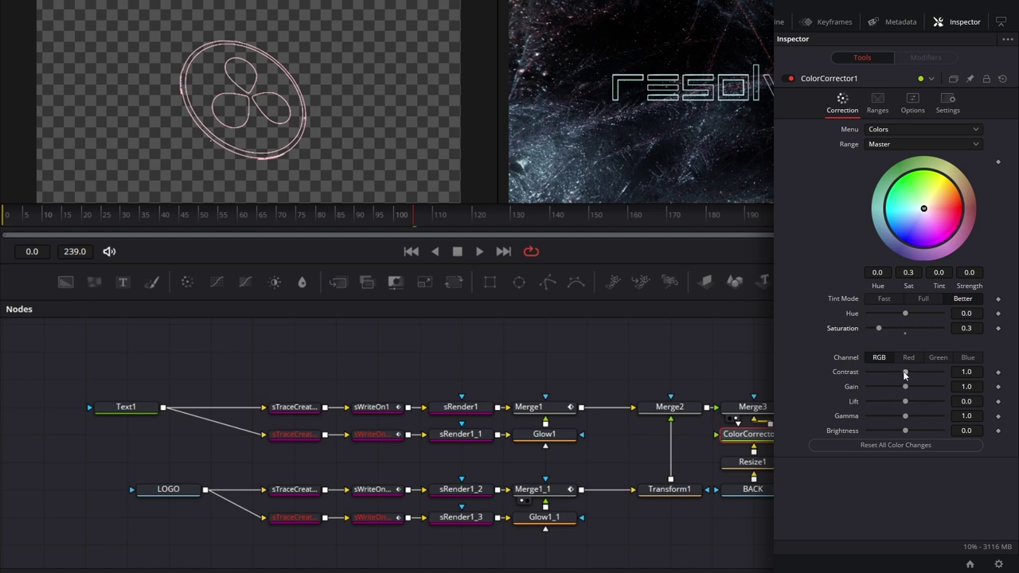
left_click_drag(905, 372, 889, 390)
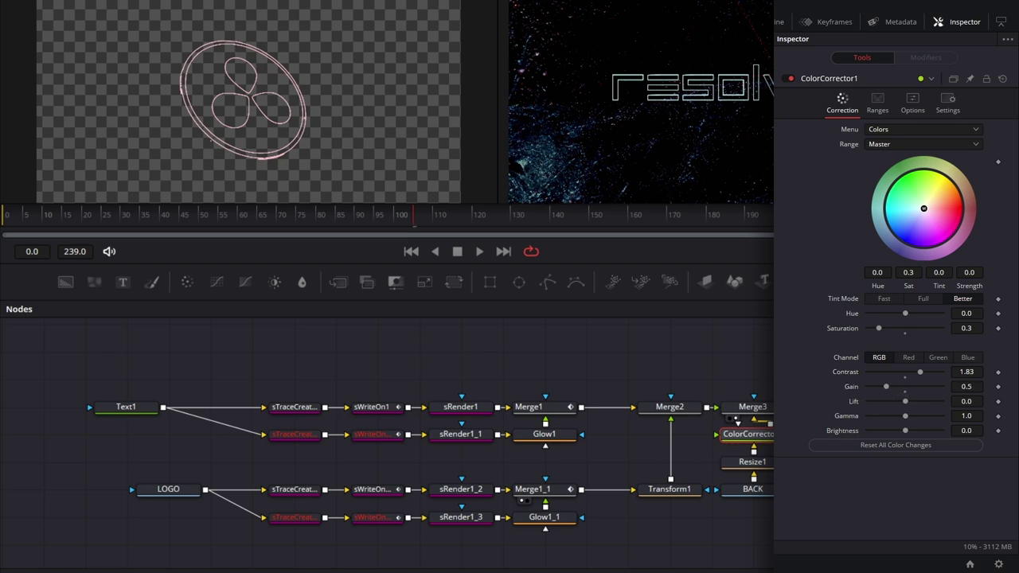
key("shift+F12")
Step: Rearrange the node graph, moving Merge3's background branch and MediaOut1 to the right
left_click_drag(844, 487, 815, 471)
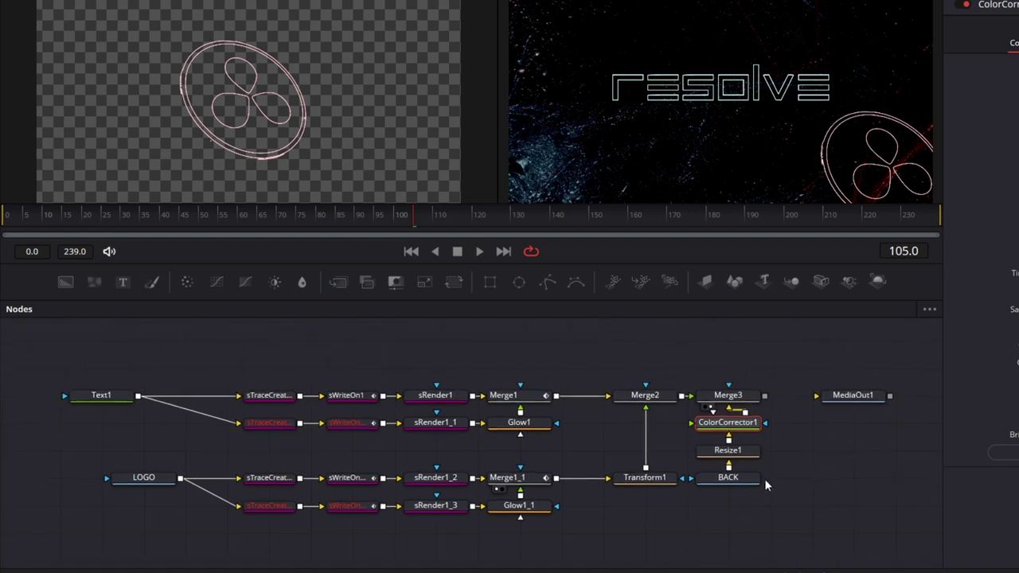
left_click_drag(770, 373, 808, 481)
left_click_drag(868, 395, 909, 395)
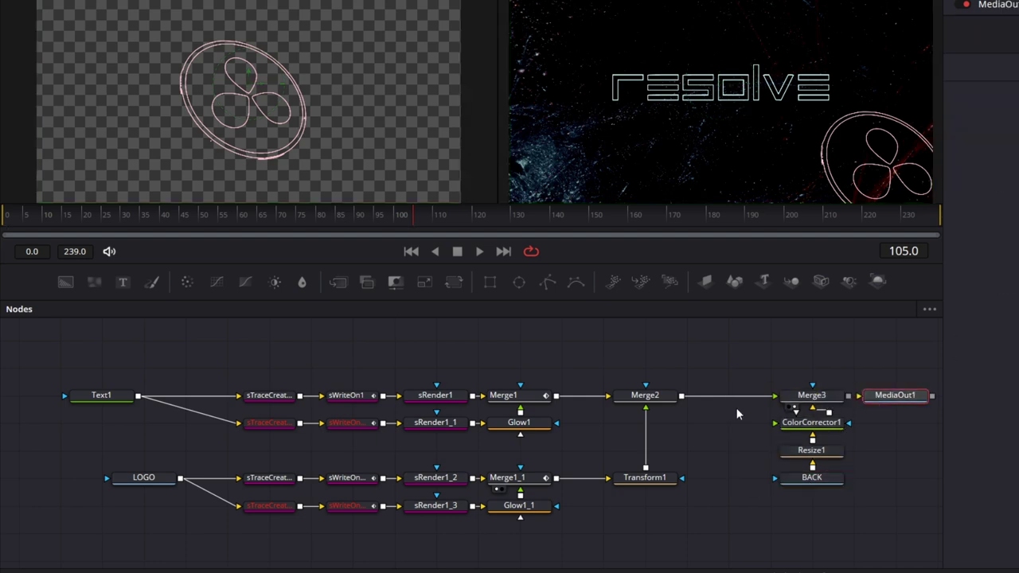
Step: Insert a Soft Glow after Merge2 and raise its Glow Size to 32.3
left_click(661, 395)
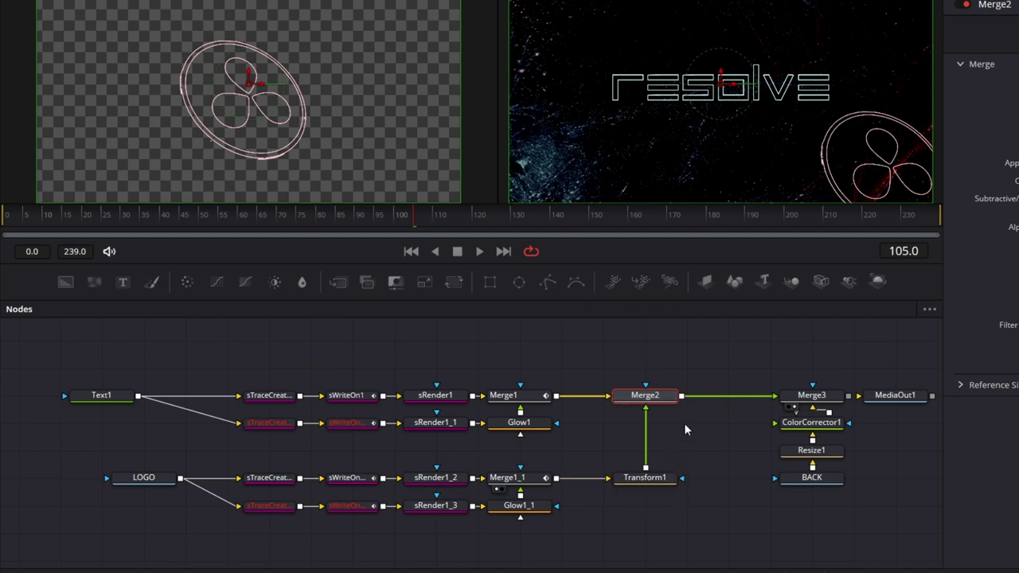
key("shift+space")
type("soft")
key("Return")
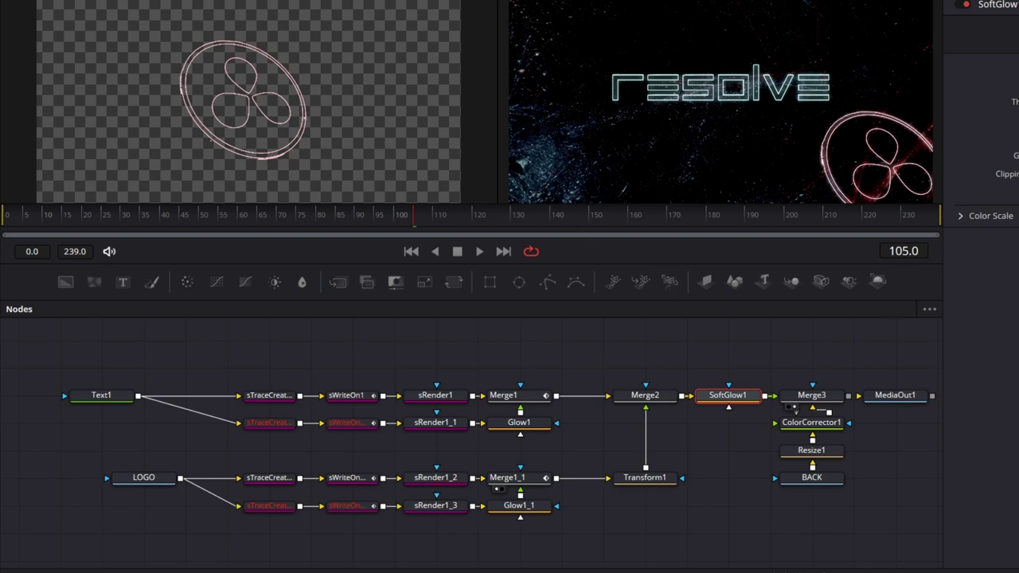
mouse_move(880, 205)
left_mouse_down()
mouse_move(892, 206)
mouse_move(878, 204)
left_mouse_up()
key("F12")
mouse_move(846, 501)
left_mouse_down()
mouse_move(844, 480)
mouse_move(829, 498)
left_mouse_up()
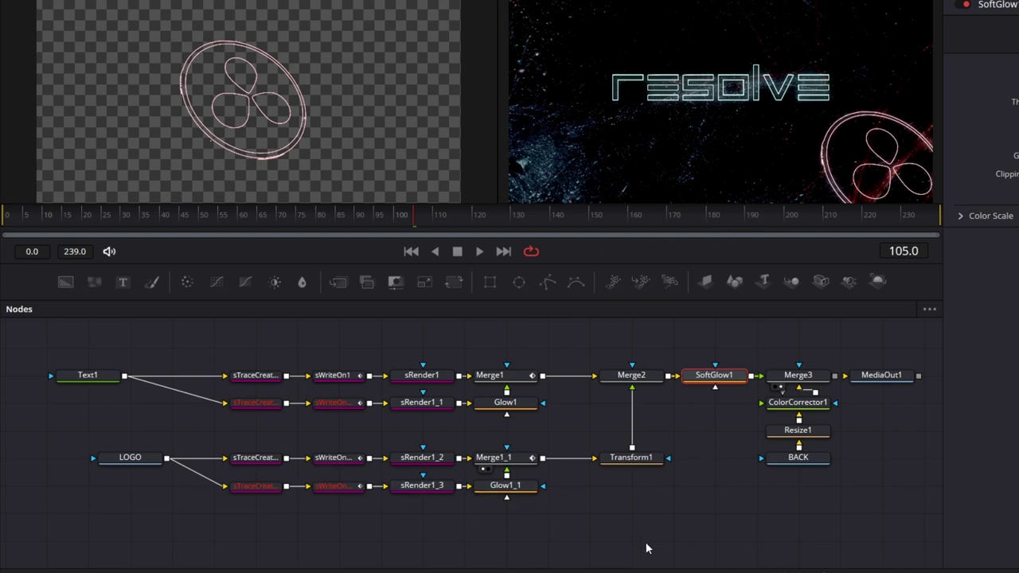
Step: Copy the LOGO node and tidy the graph, moving MediaOut1 further right
left_click(144, 460)
right_click(143, 462)
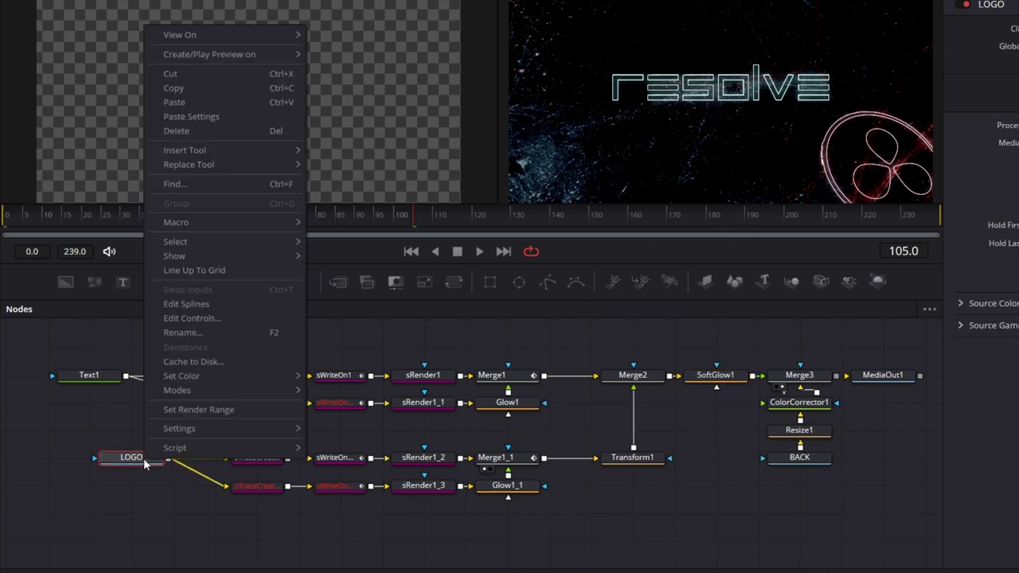
left_click(176, 86)
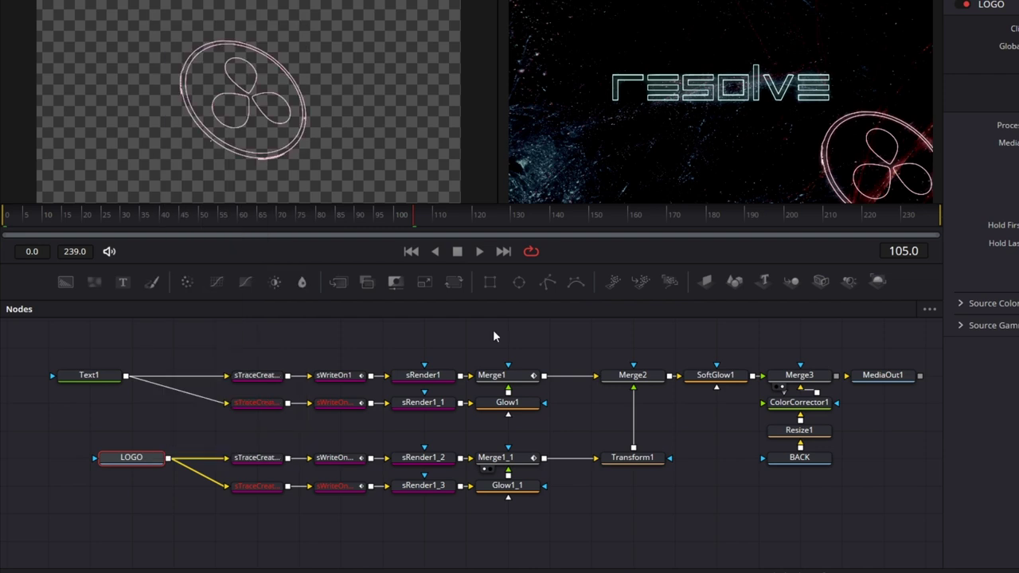
scroll(766, 569, "right", 3)
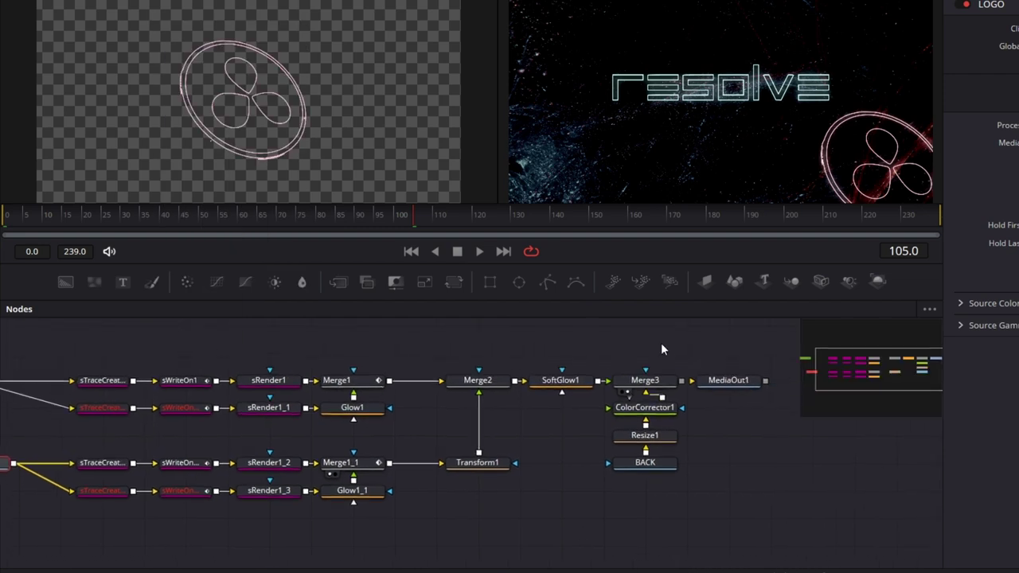
left_click_drag(680, 344, 629, 433)
left_click_drag(719, 385, 761, 385)
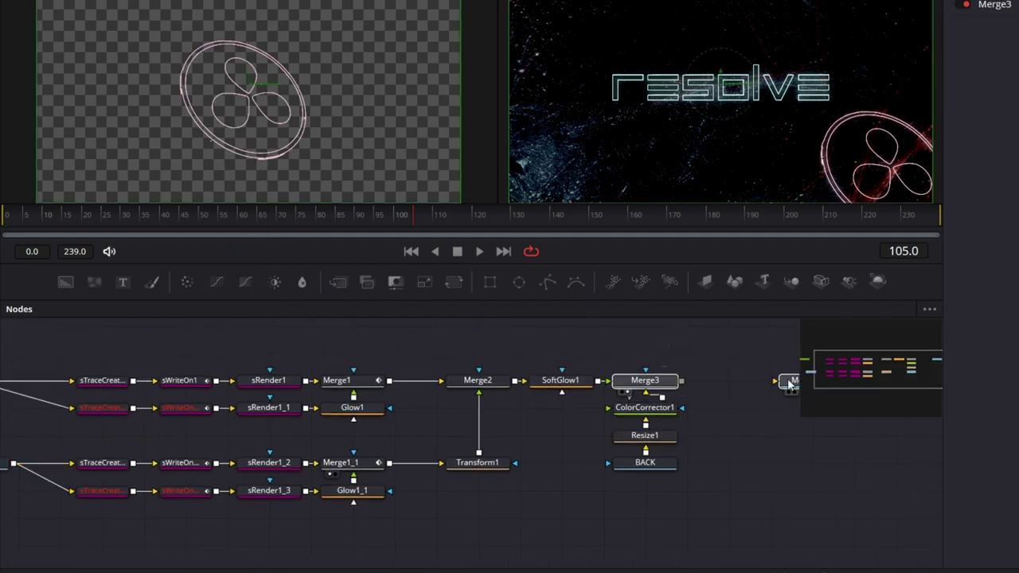
left_click(723, 344)
right_click(723, 344)
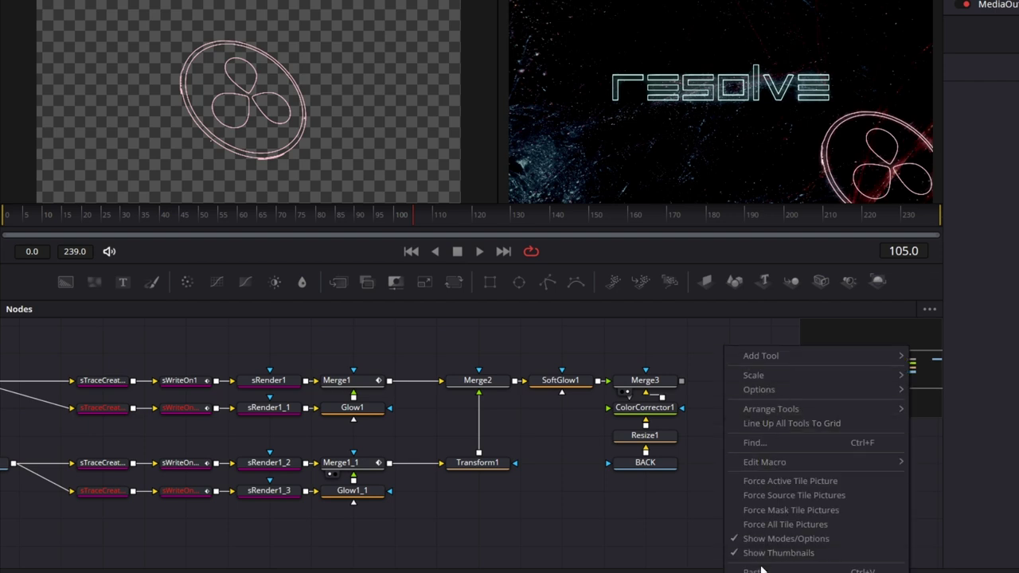
left_click(700, 406)
left_click_drag(774, 462, 922, 387)
left_click_drag(348, 458, 358, 504)
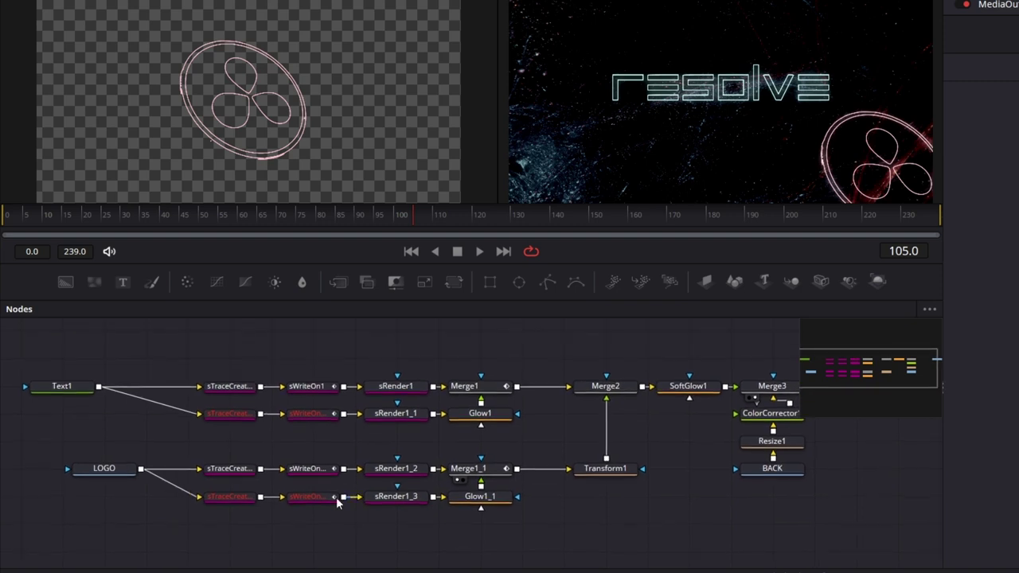
Step: Paste a duplicate LOGO_1 node near the output end of the graph
left_click(111, 473)
right_click(111, 472)
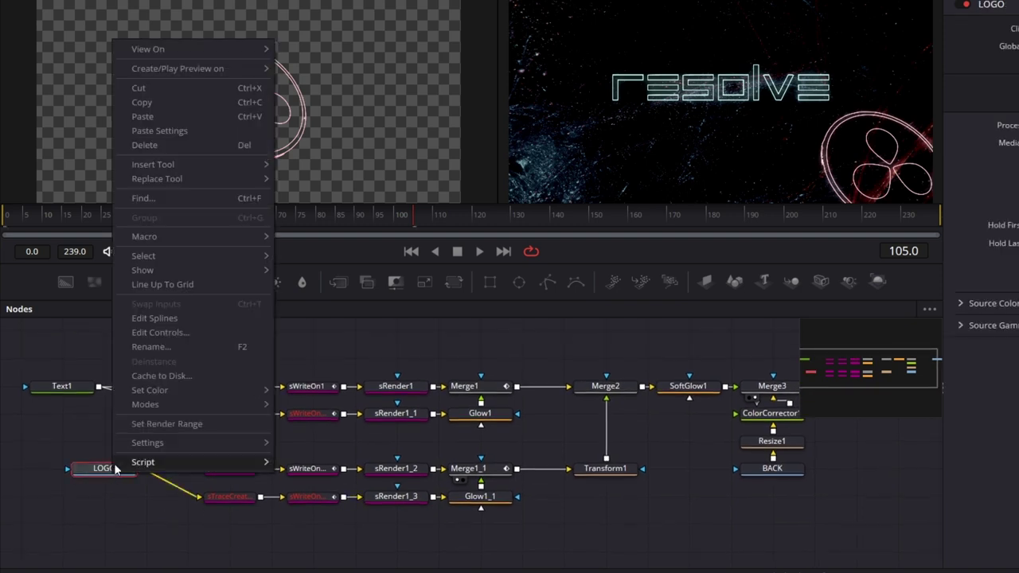
left_click(177, 103)
left_click_drag(623, 419, 332, 496)
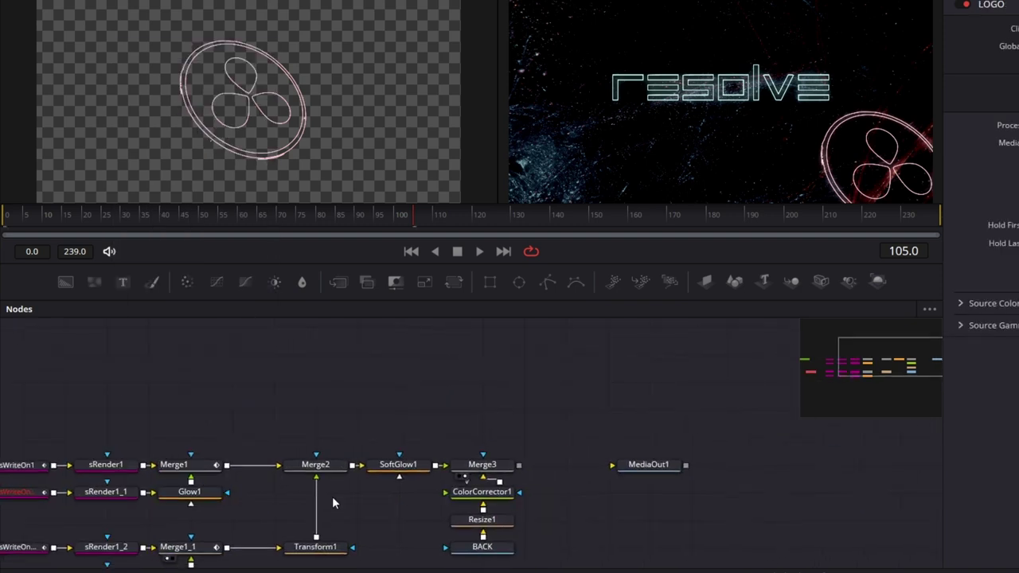
right_click(535, 398)
left_click(589, 389)
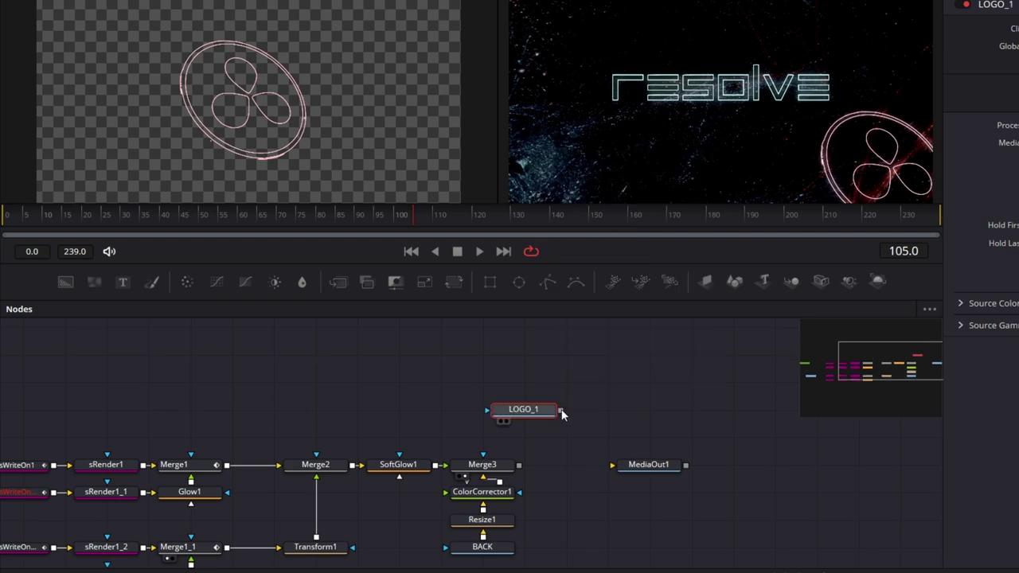
left_click_drag(561, 411, 623, 349)
Step: Duplicate Transform1 under LOGO_1 and merge it over Merge3's output as Merge4
left_click(390, 457)
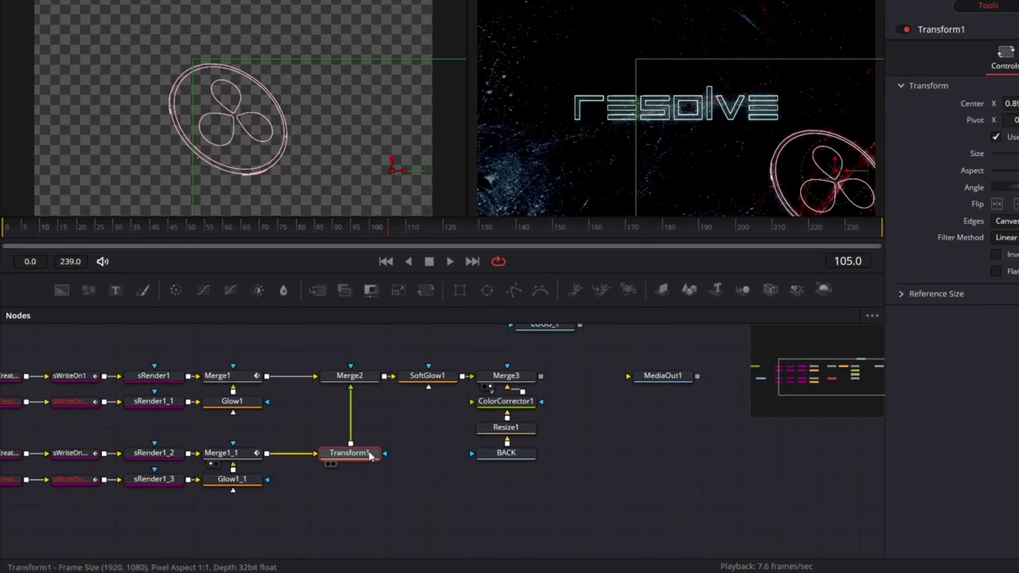
right_click(369, 454)
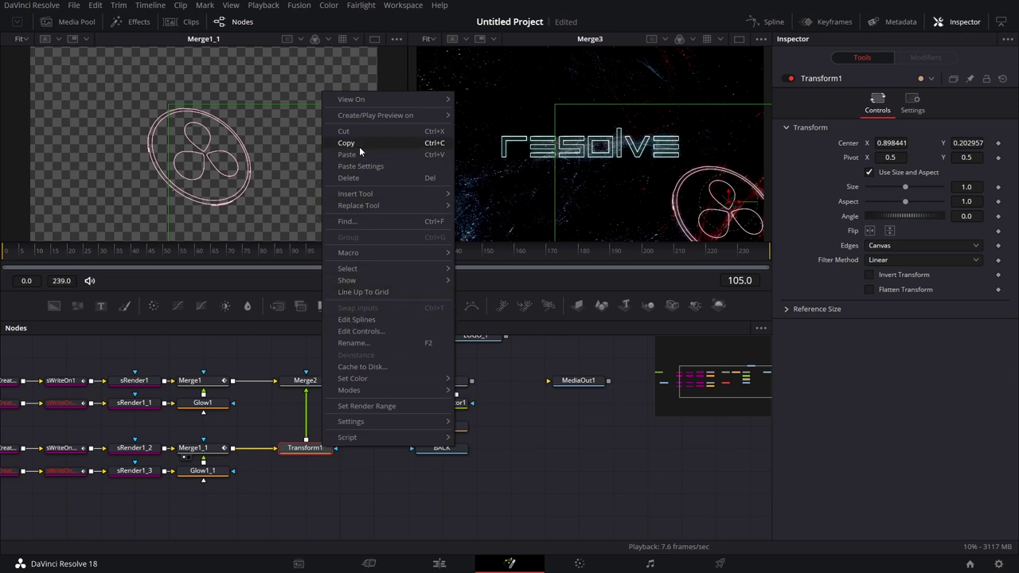
left_click(360, 144)
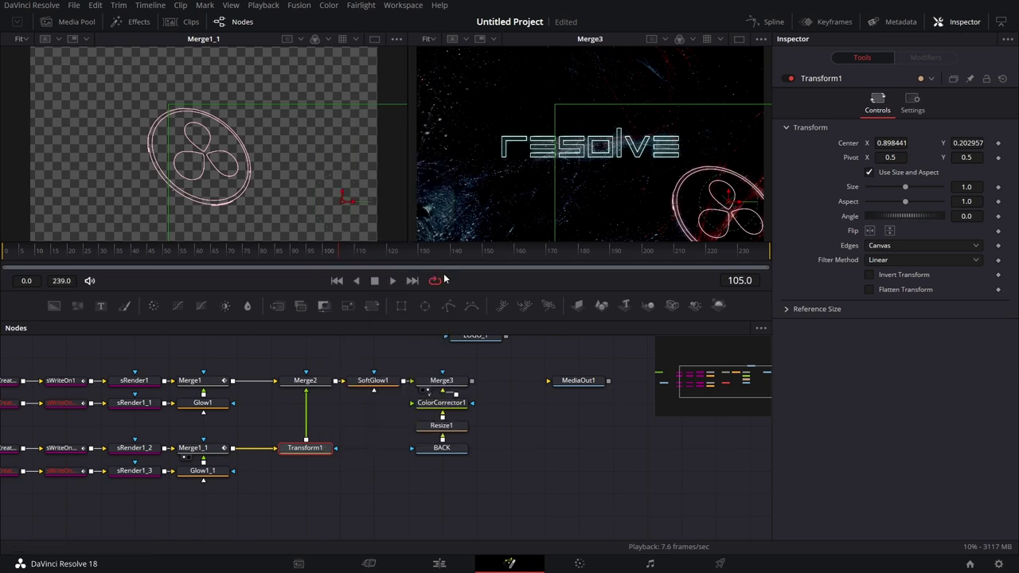
left_click(480, 364)
right_click(479, 364)
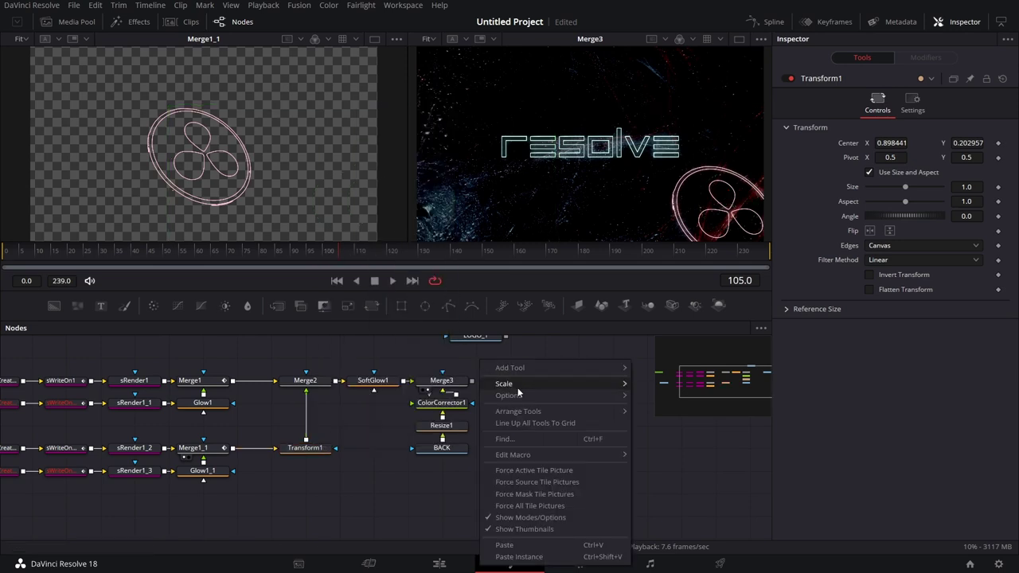
left_click(505, 546)
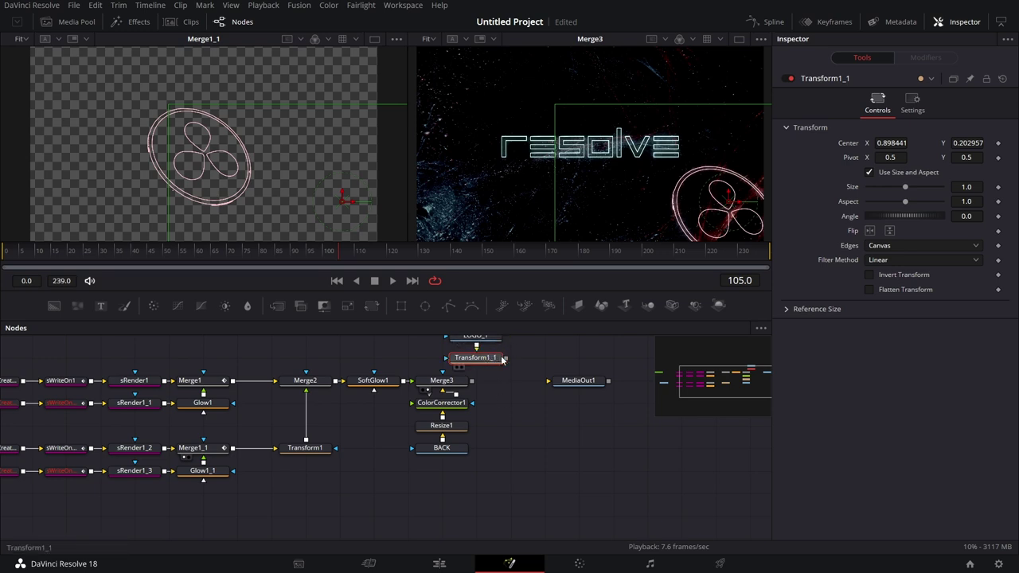
left_click_drag(507, 360, 503, 389)
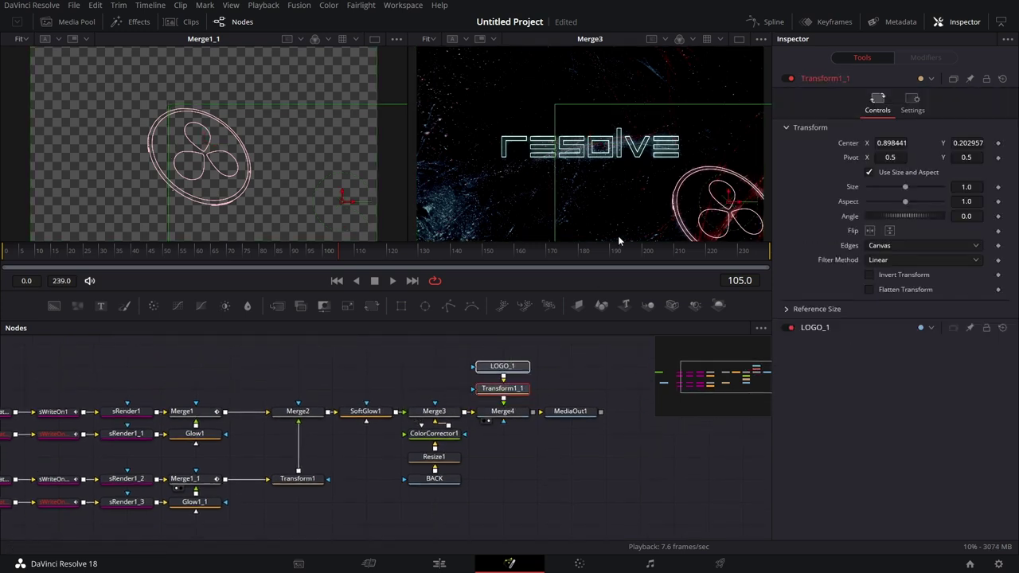
Step: Keyframe Merge4's Blend at 0.0 on frame 100
left_click(571, 414)
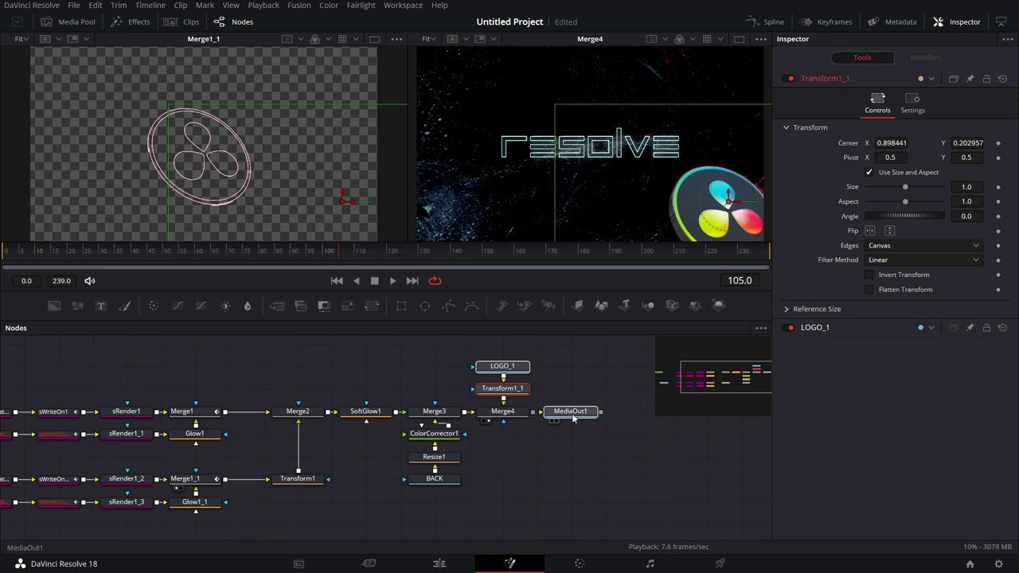
left_click(510, 413)
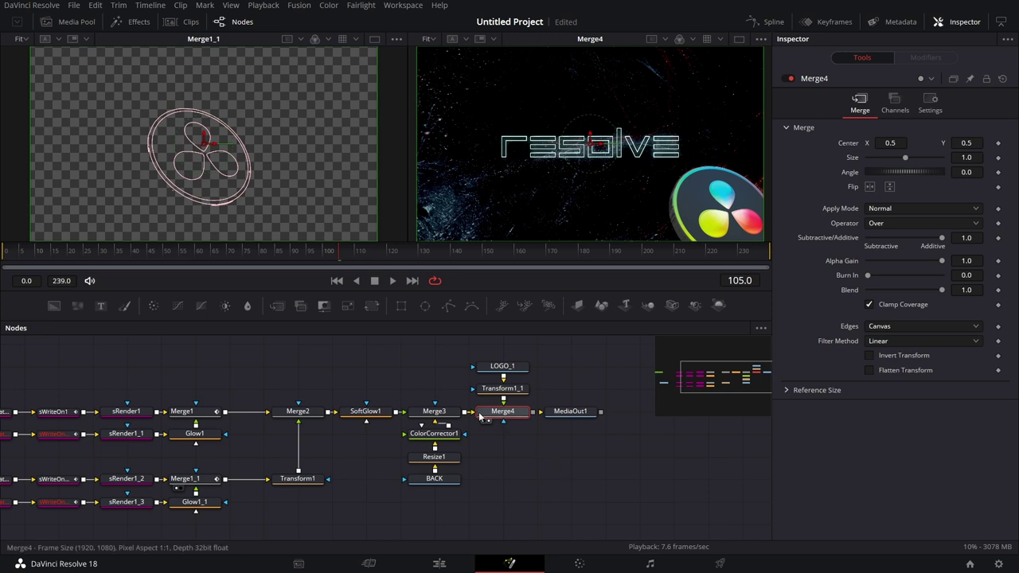
left_click(323, 256)
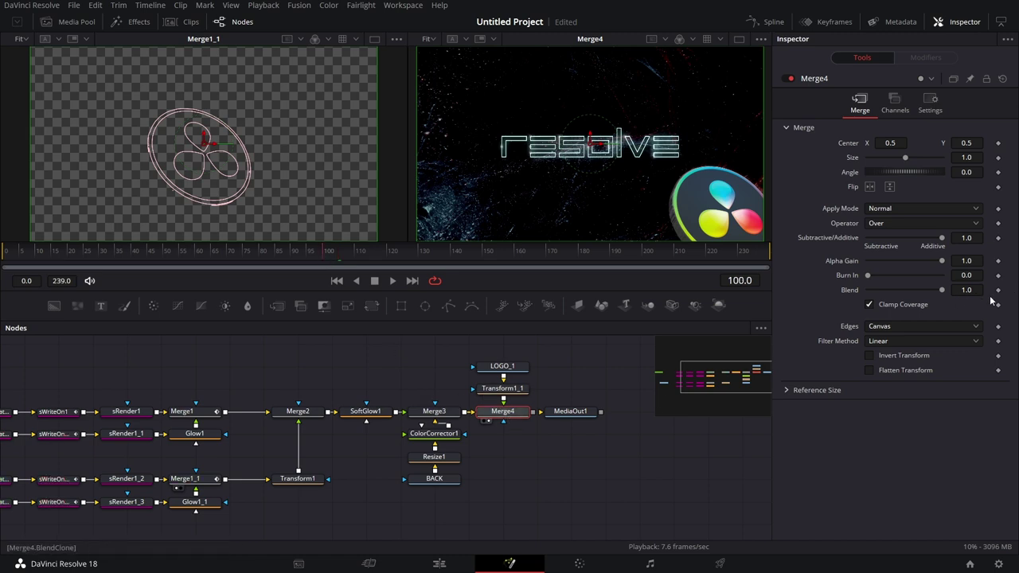
left_click_drag(942, 291, 823, 295)
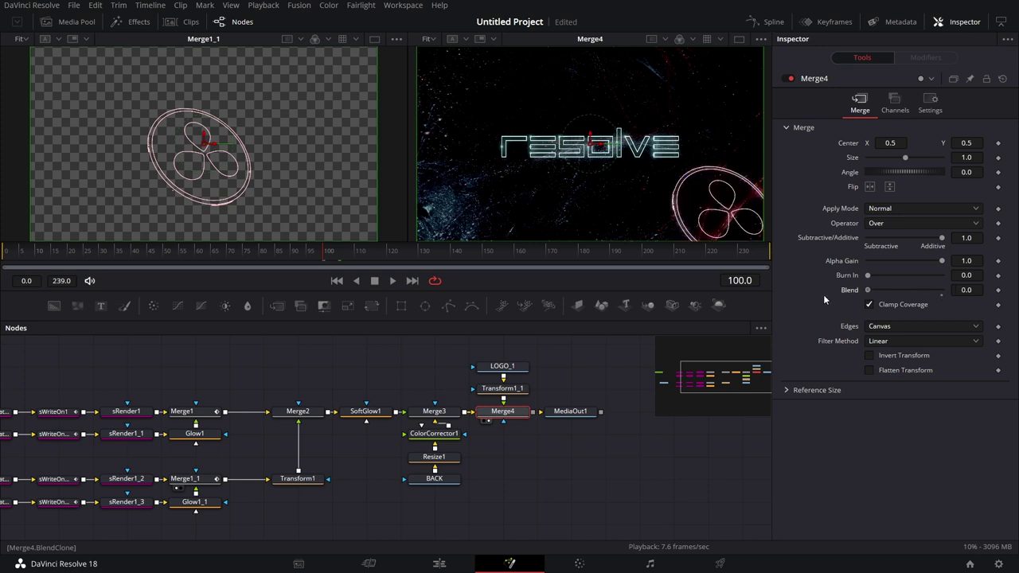
left_click(999, 290)
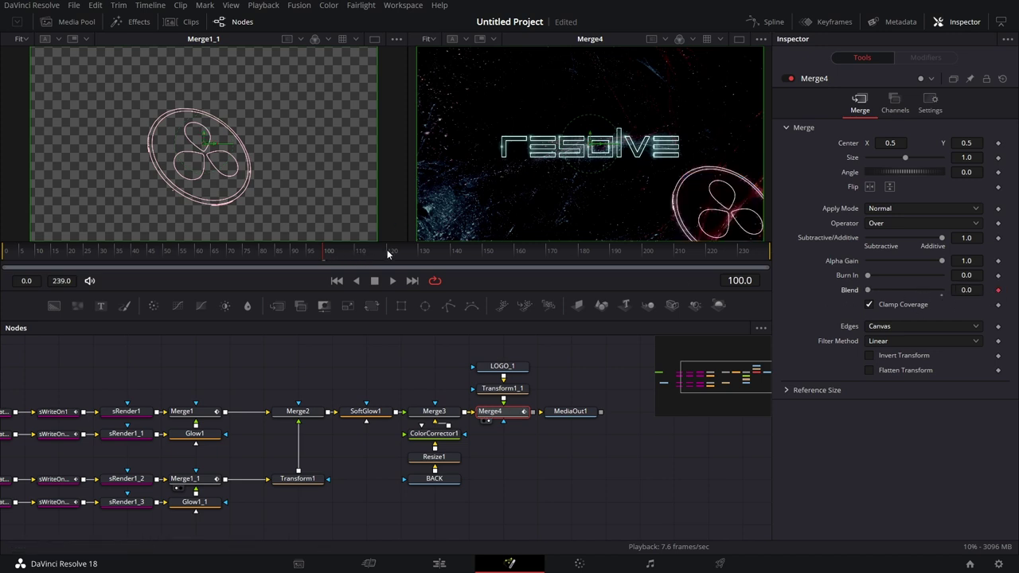
Step: Set Merge4's Blend to 1.0 at frame 110 and show MediaOut1 in the right viewer
left_click(357, 253)
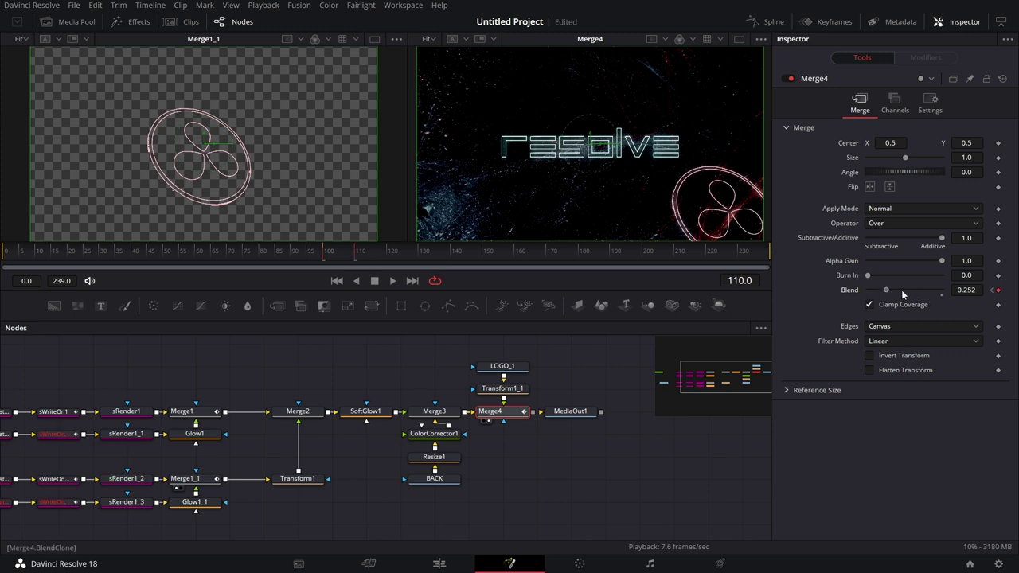
left_click_drag(915, 290, 950, 291)
left_click_drag(502, 467, 533, 469)
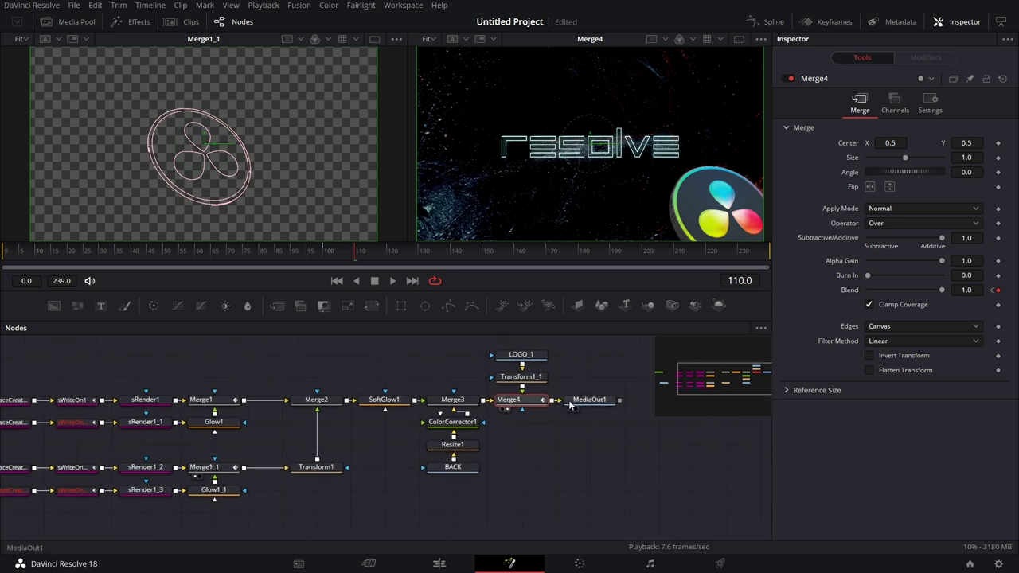
left_click_drag(605, 401, 638, 168)
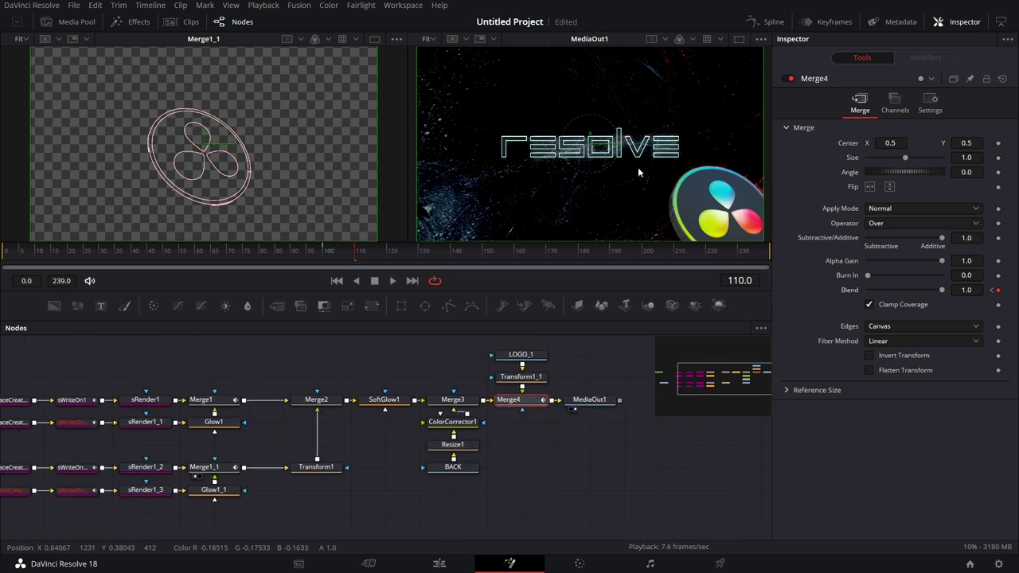
Step: Preview the animation from frame 1 in a single large viewer
left_click(739, 38)
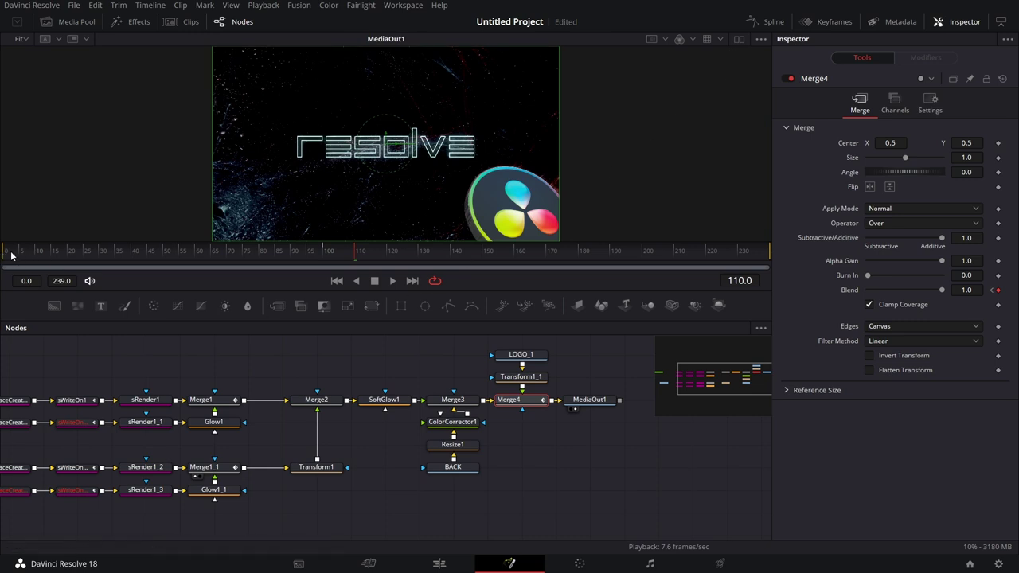
left_click(11, 253)
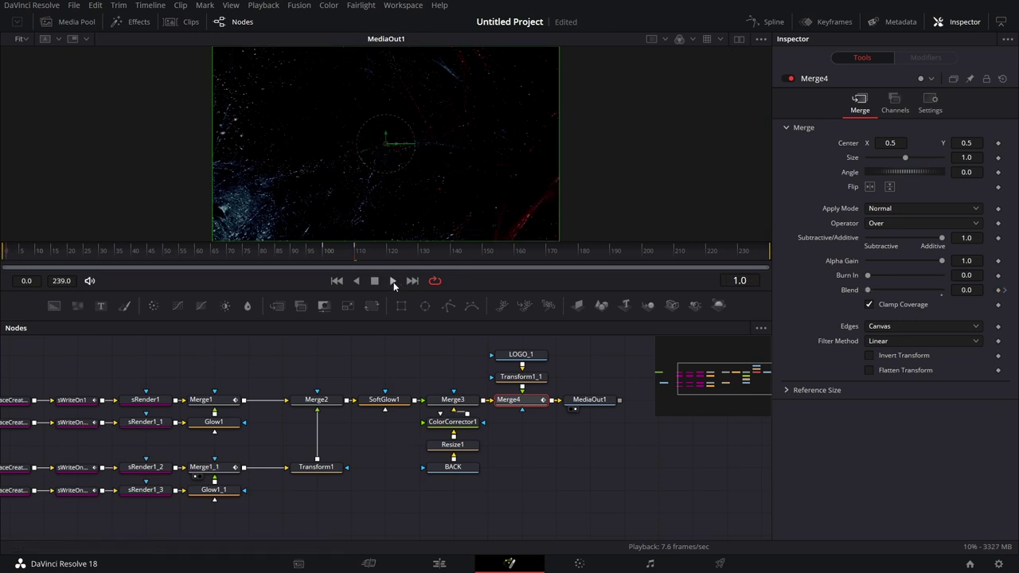
left_click(394, 282)
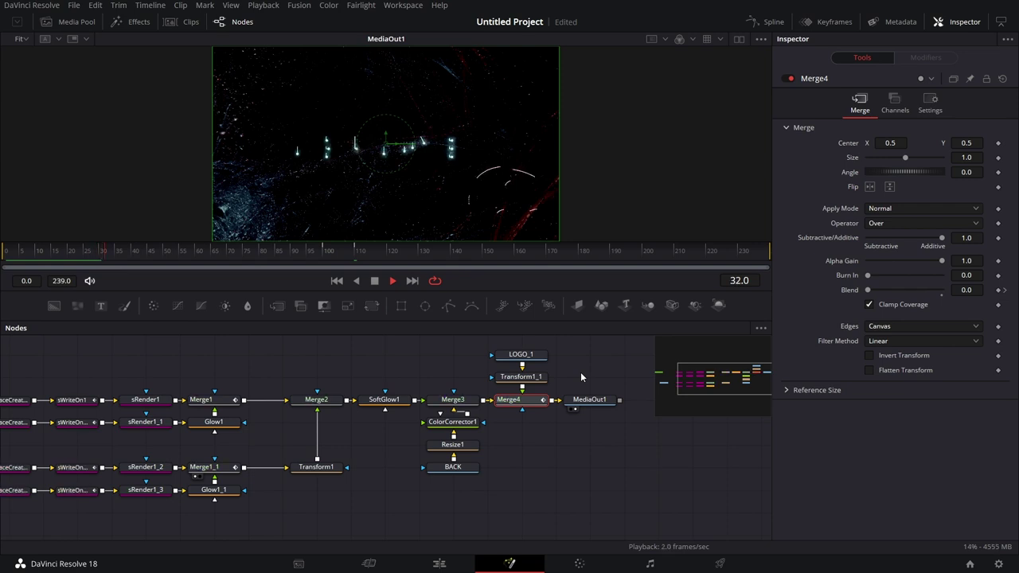
left_click(375, 280)
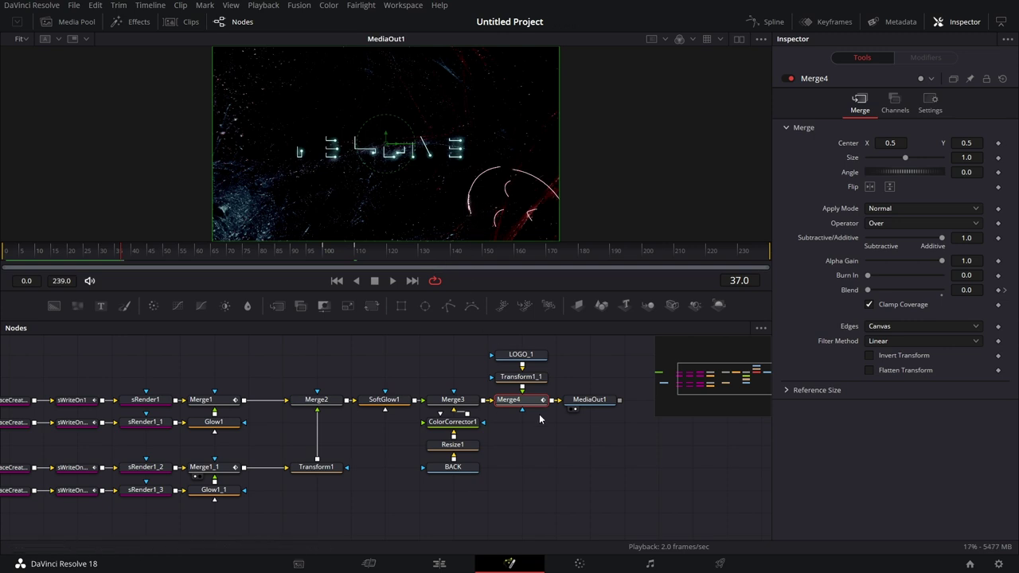
Step: Set sTraceCreate1_3's Pen Thickness to 0.75
left_click_drag(534, 450, 646, 464)
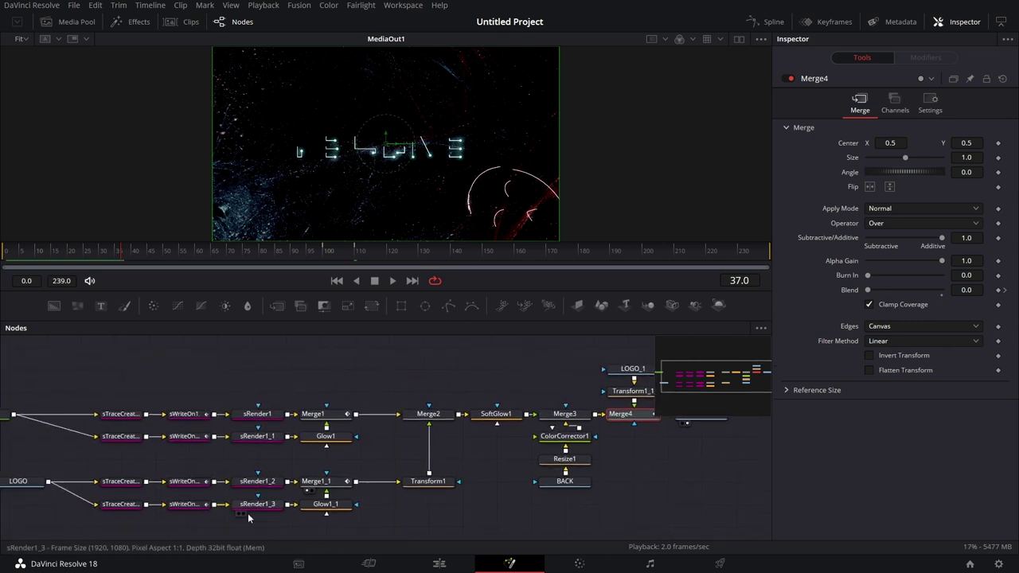
left_click(124, 507)
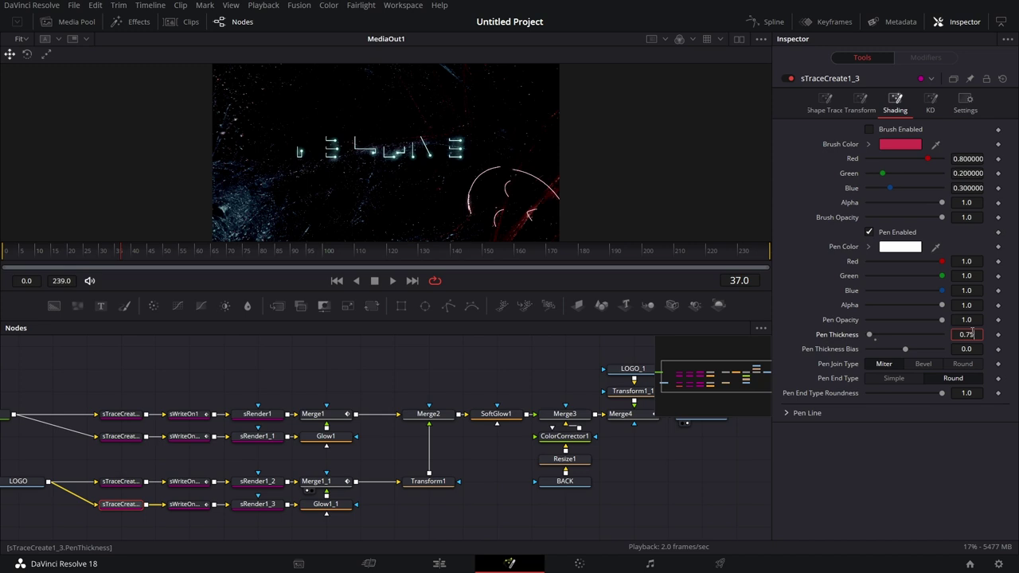
key("Tab")
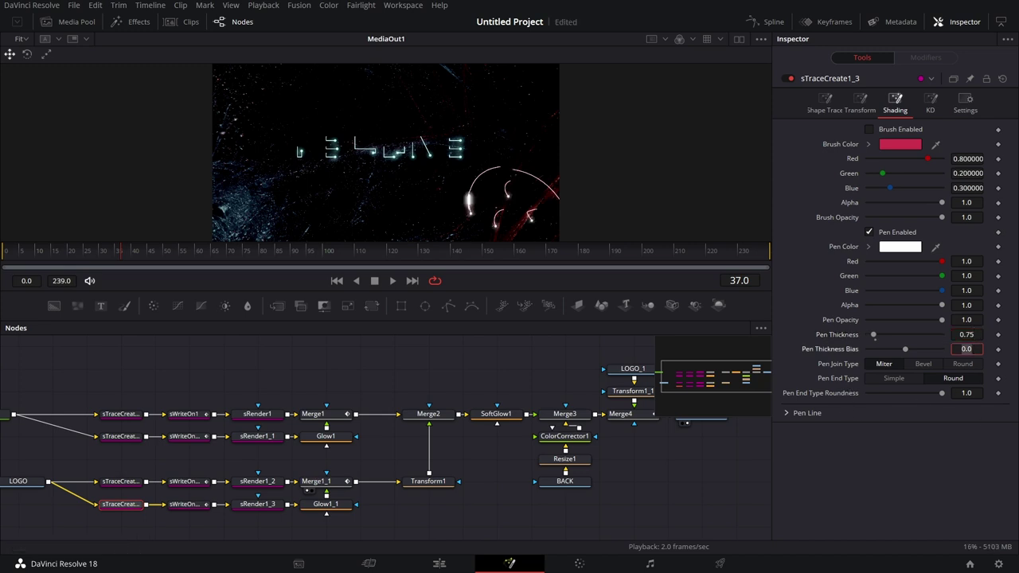
scroll(388, 514, "down", 2)
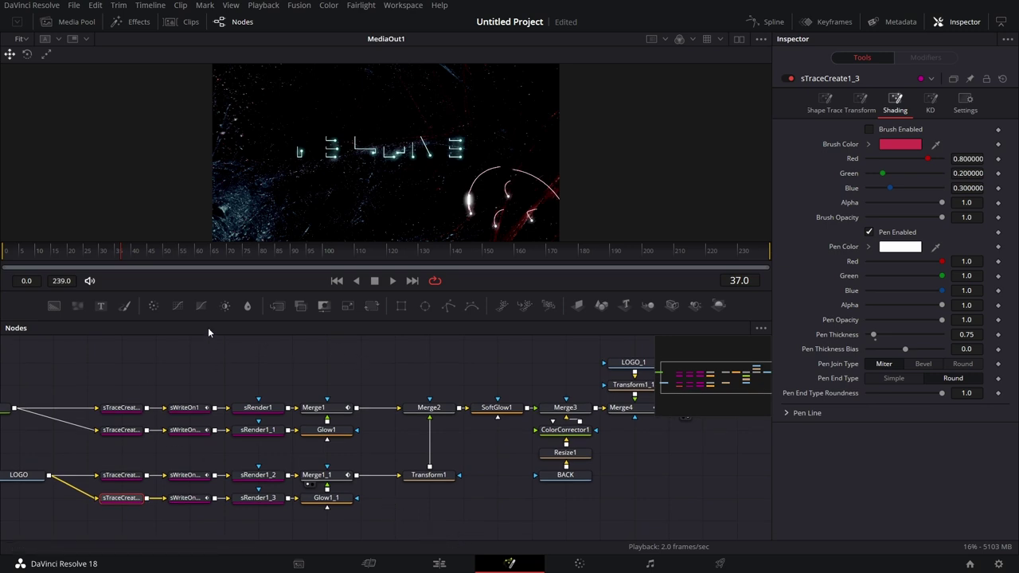
left_click(6, 255)
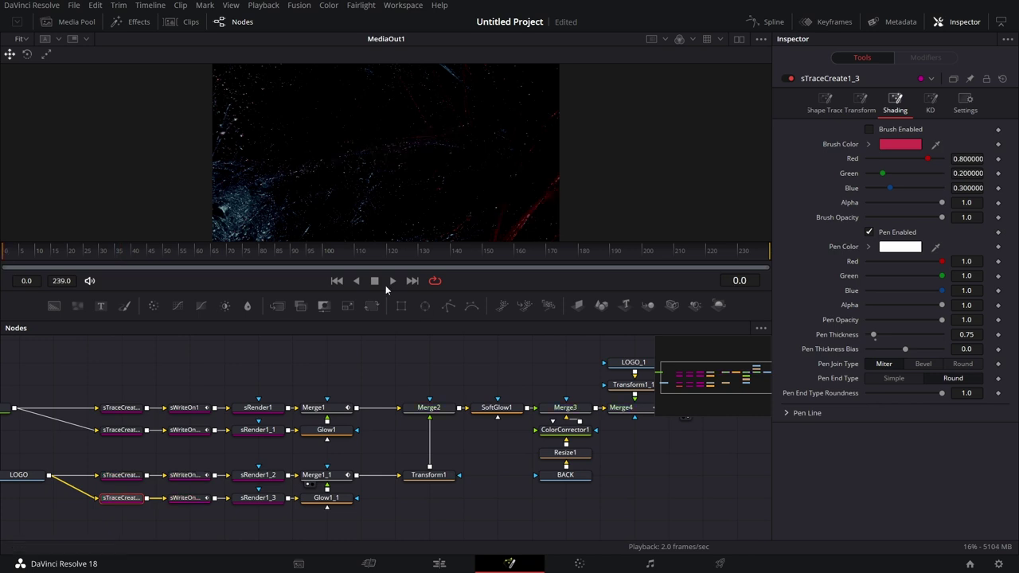
left_click(392, 280)
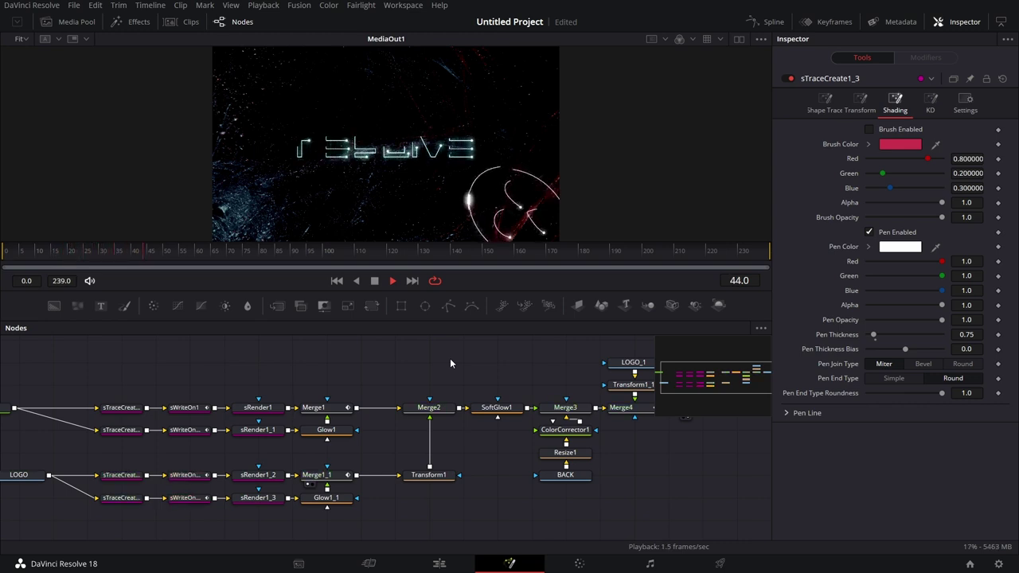
left_click(376, 280)
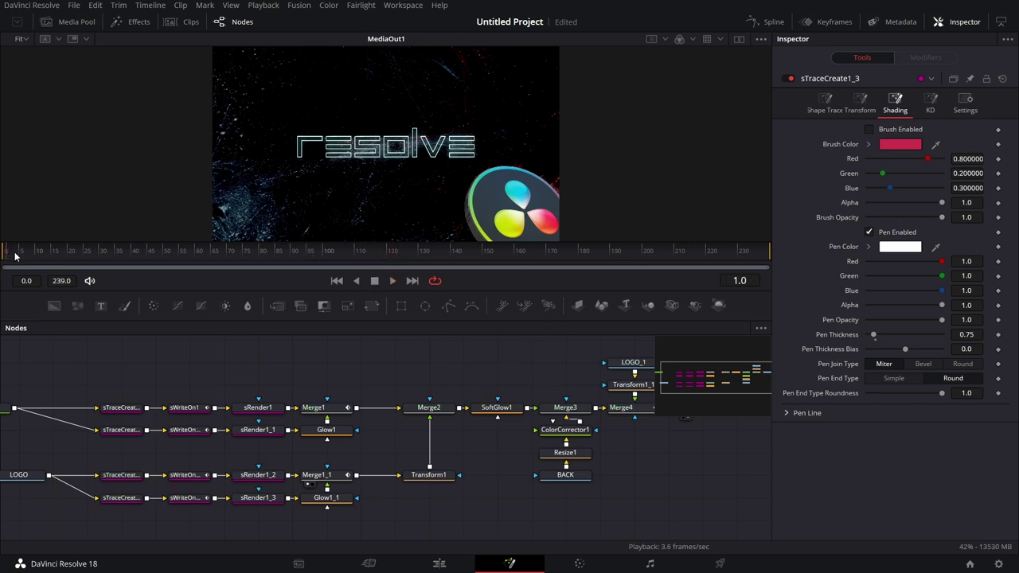
left_click(392, 281)
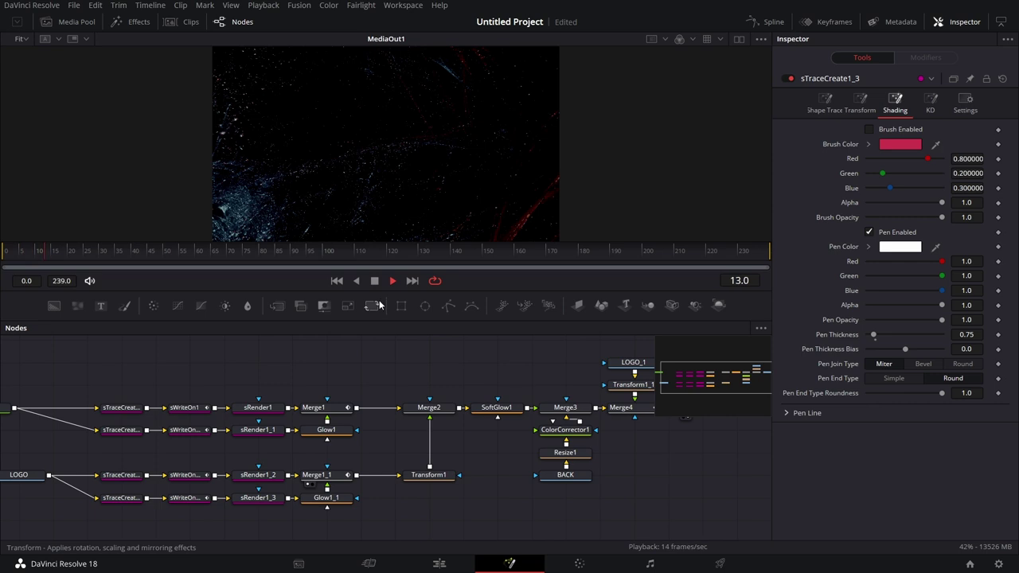